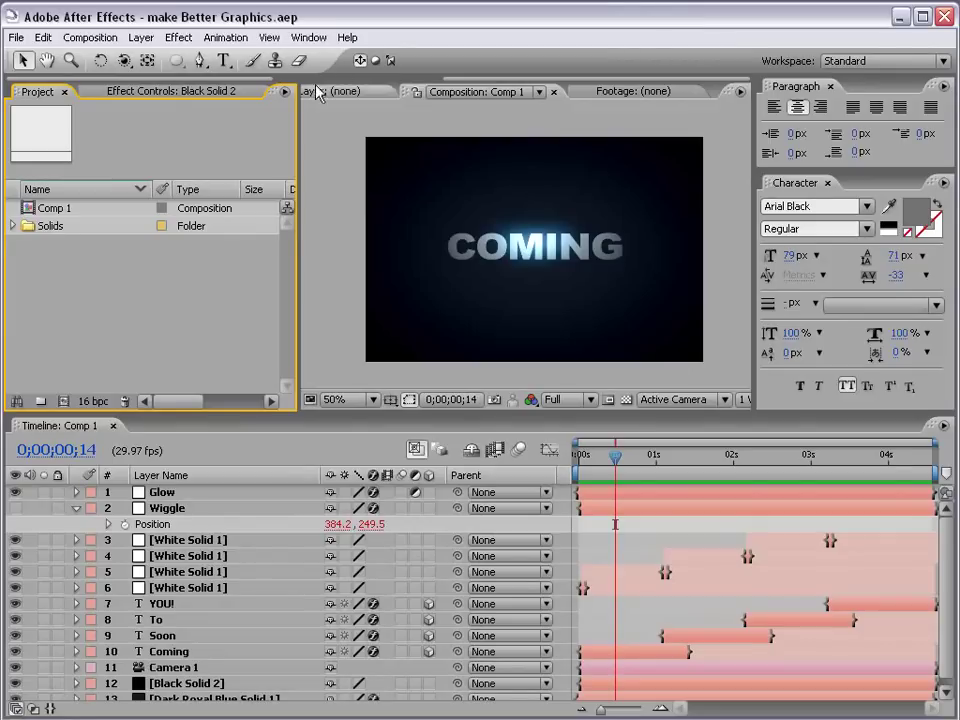
# Step: Preview the current composition, then play and pause the Riot Gear promo video in the browser
pyautogui.click(333, 152)
pyautogui.press('space')
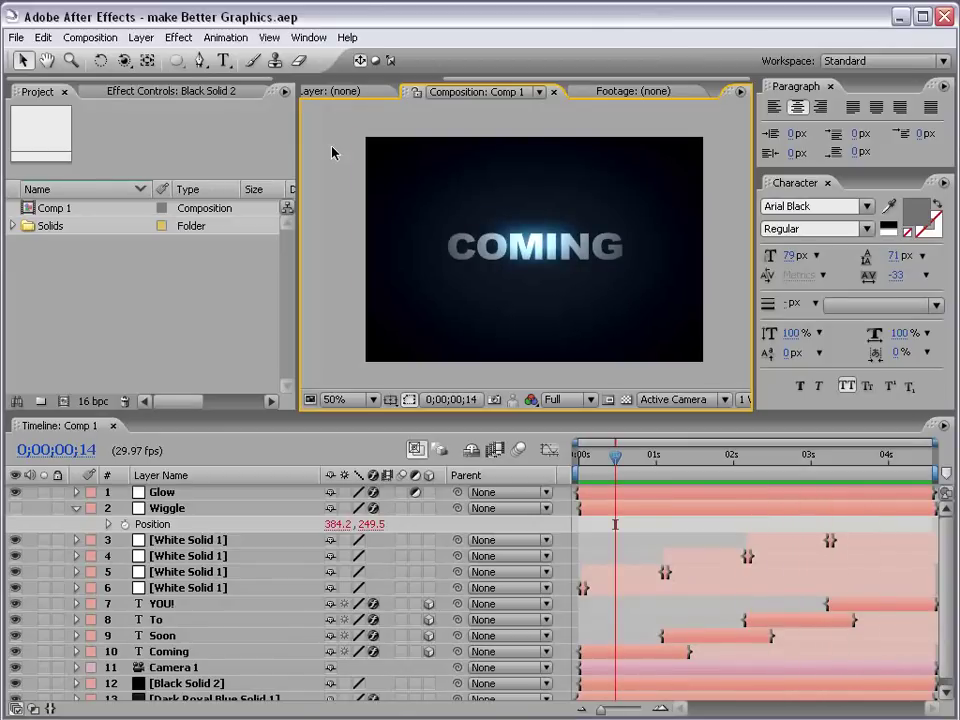
pyautogui.hotkey('alt', 'Tab')
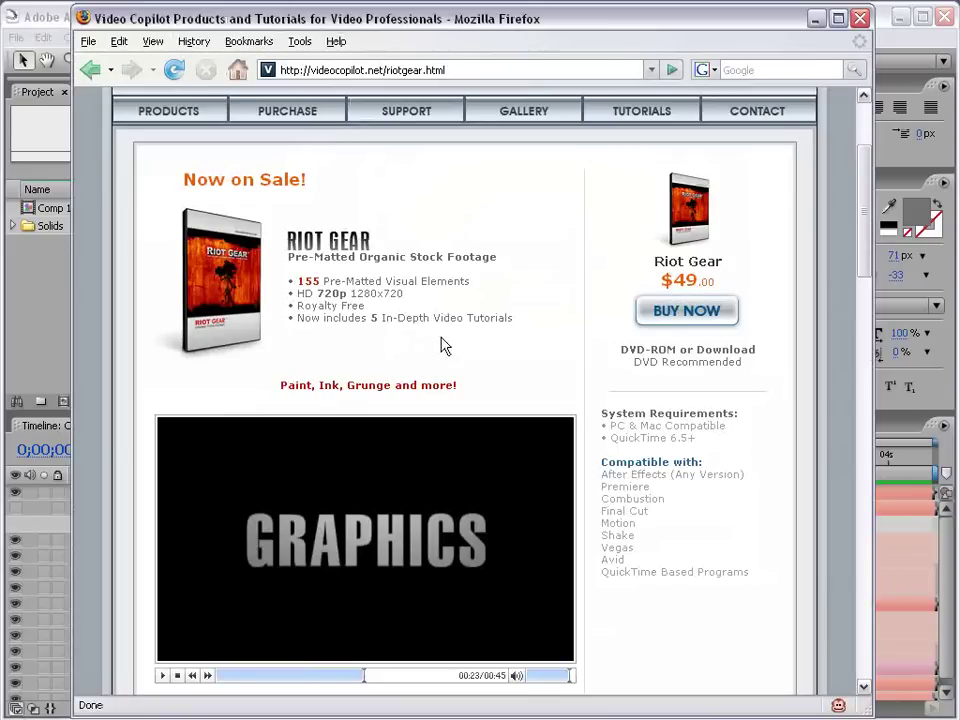
pyautogui.click(160, 677)
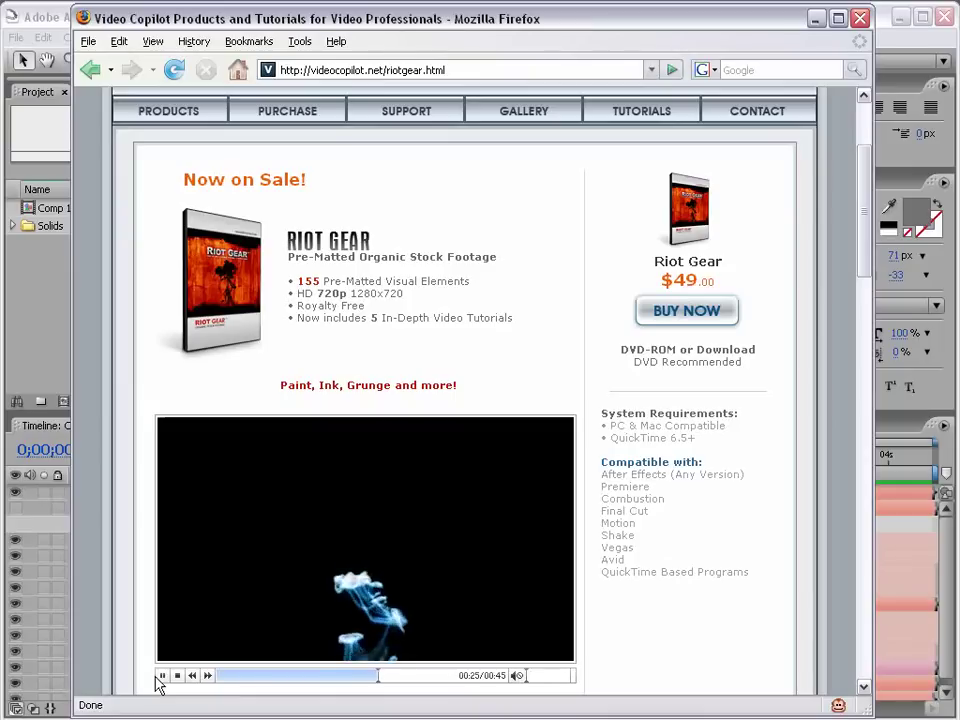
pyautogui.click(161, 676)
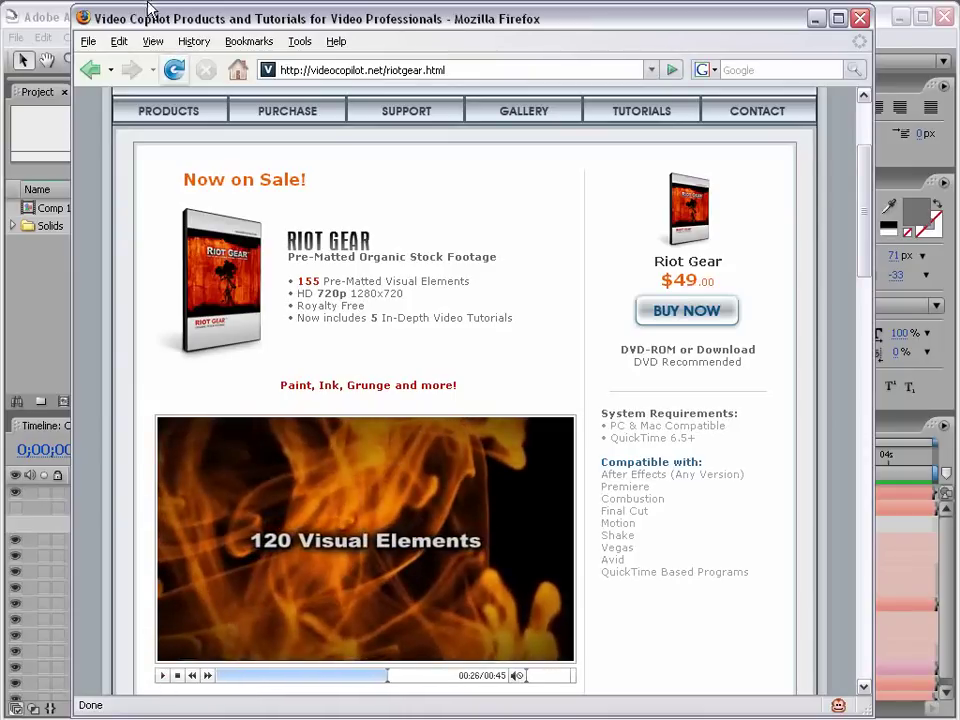
pyautogui.click(44, 24)
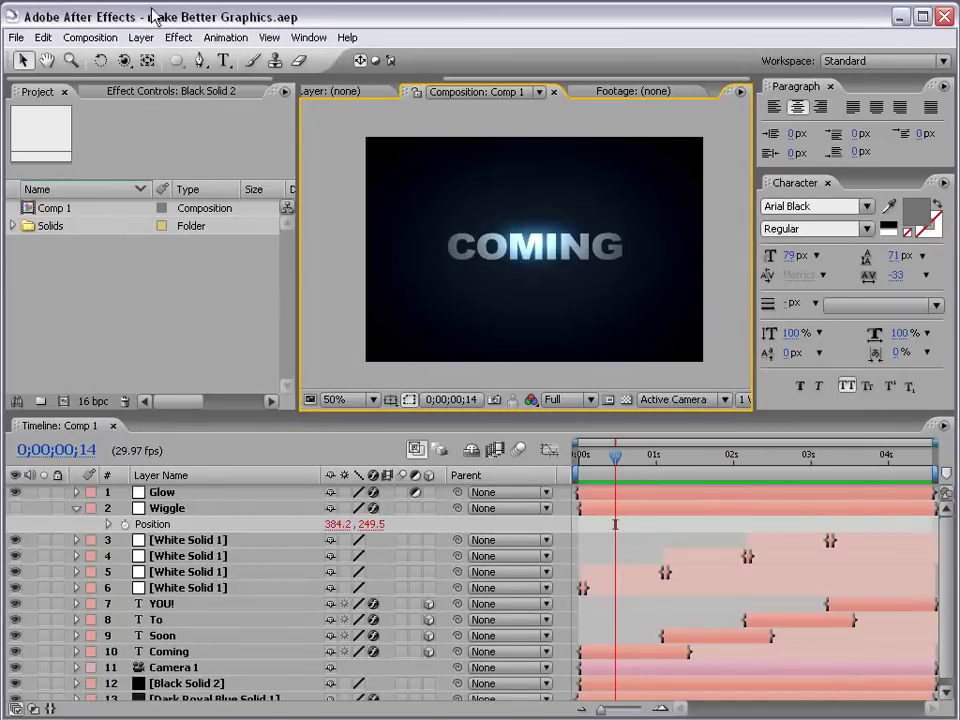
# Step: Create Comp 2 with the NTSC DV 720×480 preset and a 10-second duration
pyautogui.click(95, 37)
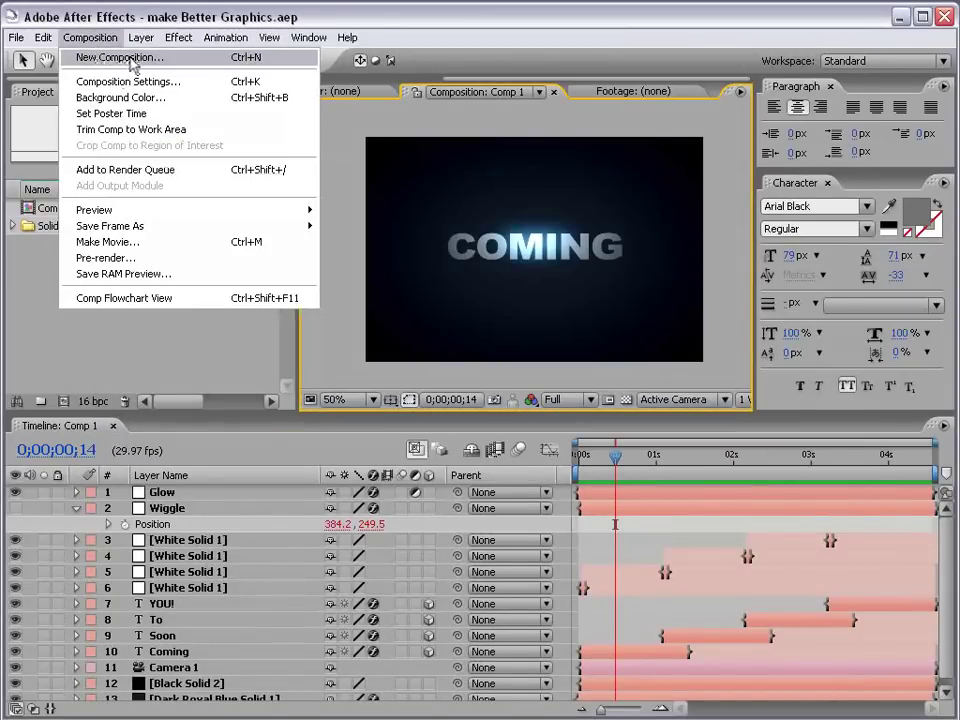
pyautogui.click(95, 58)
pyautogui.press('Tab')
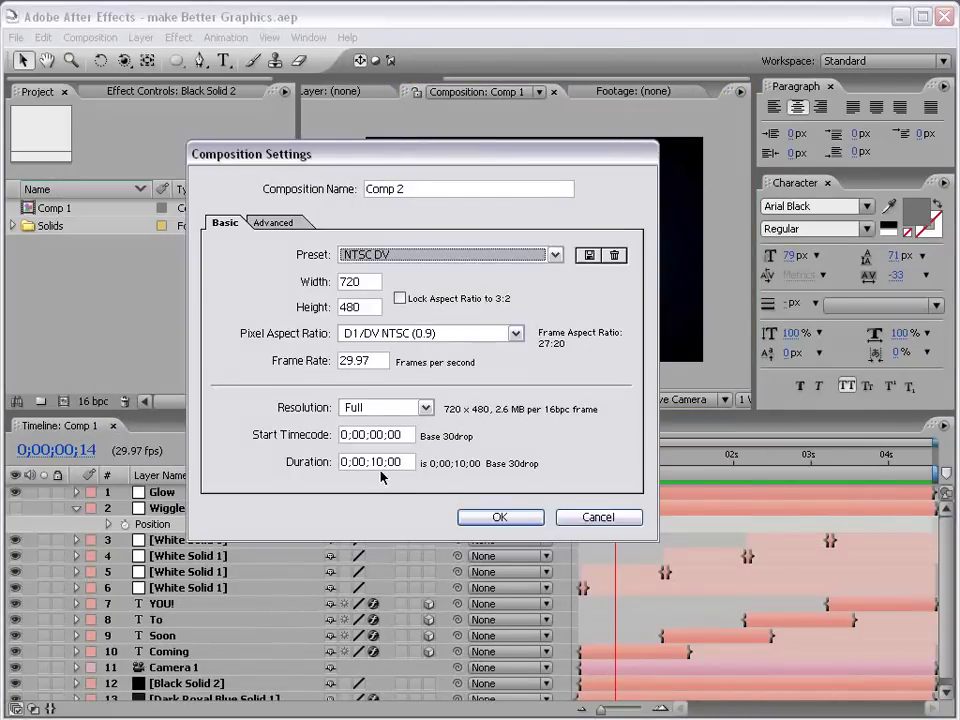
pyautogui.hotkey('alt', 'Down')
pyautogui.click(388, 336)
pyautogui.click(506, 521)
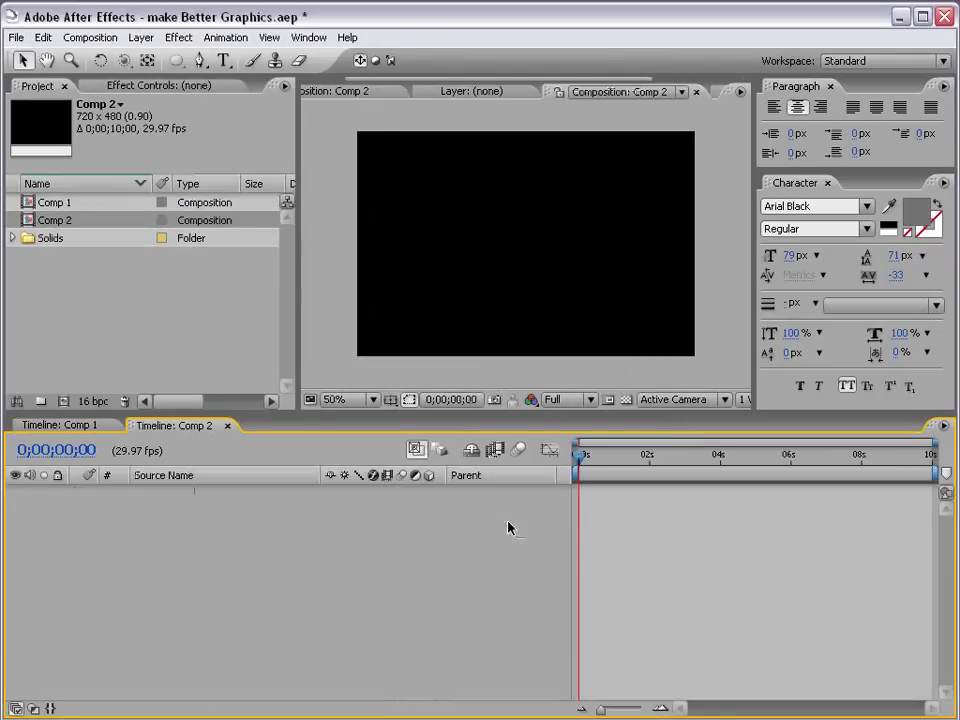
# Step: Enlarge the viewer and add a centred text layer reading 'MAKE'
pyautogui.moveTo(463, 412); pyautogui.dragTo(465, 438)
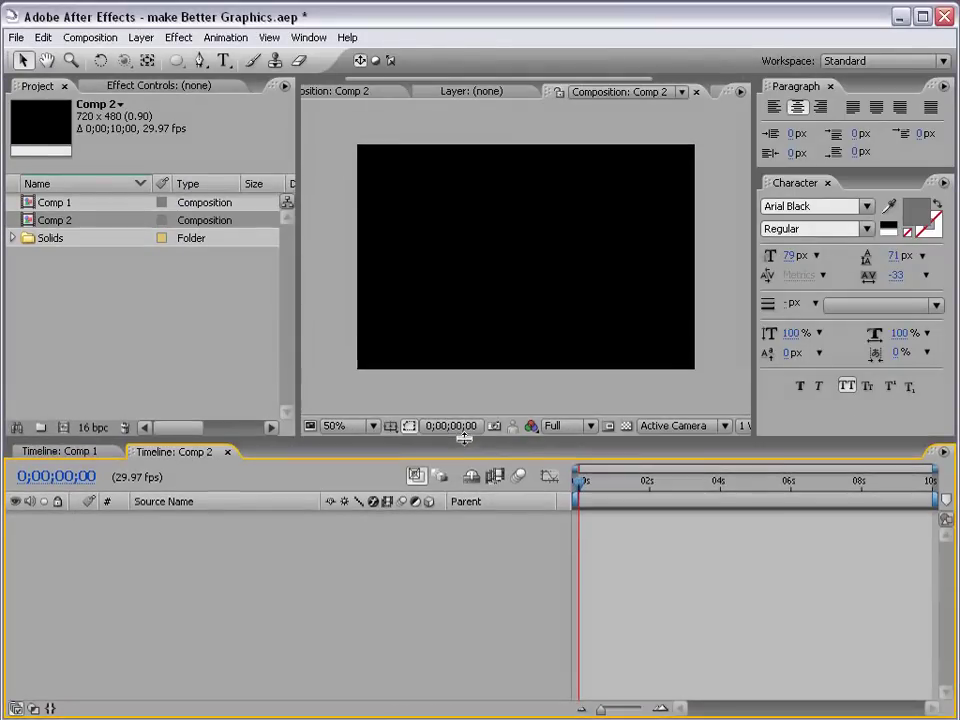
pyautogui.click(223, 60)
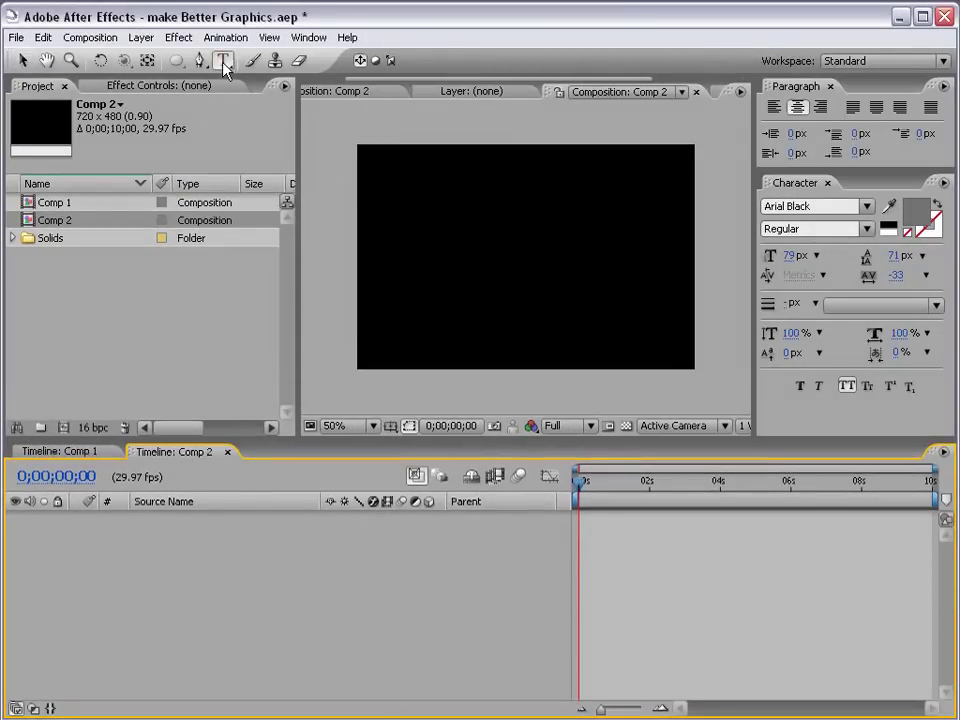
pyautogui.click(507, 258)
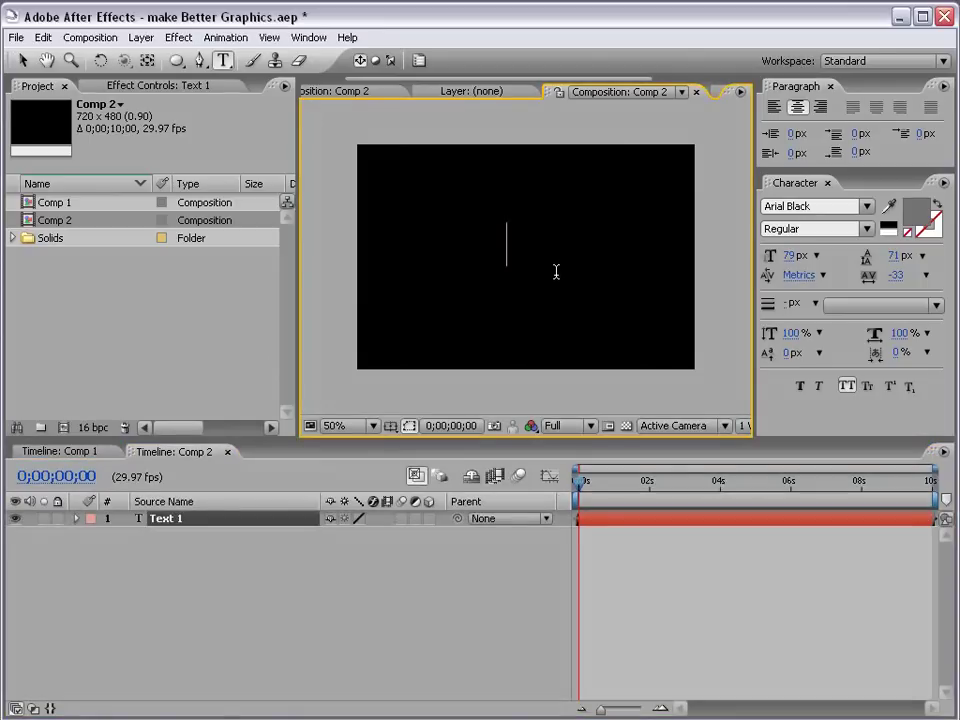
pyautogui.write('MAKE')
pyautogui.click(22, 60)
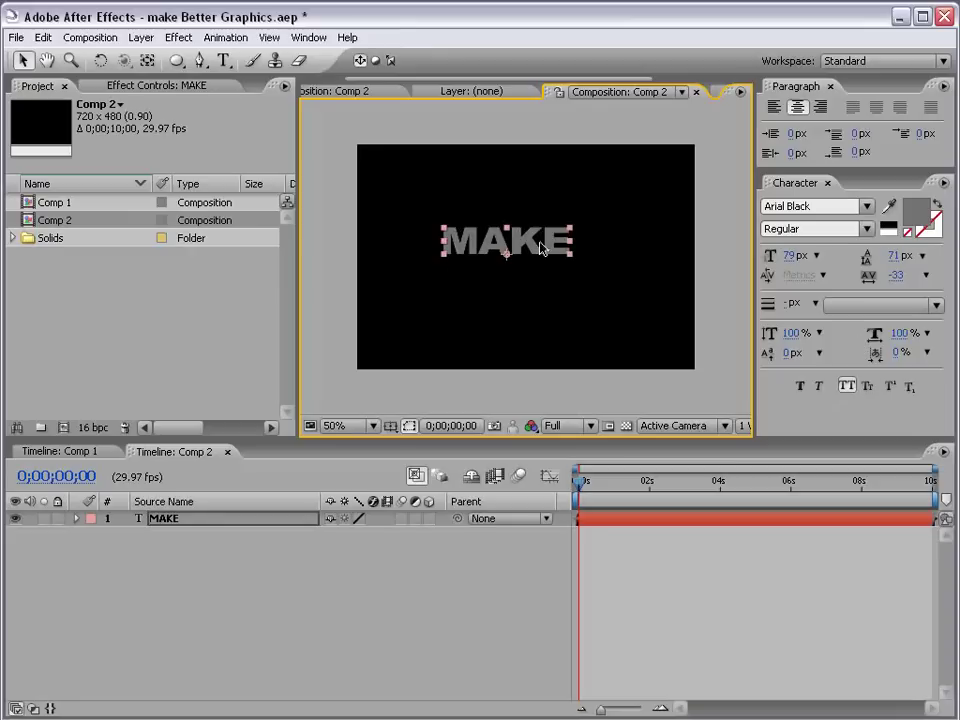
# Step: Show the title/action safe zones to check placement, then hide them again
pyautogui.click(409, 427)
pyautogui.click(403, 447)
pyautogui.scroll(2, 545, 262)
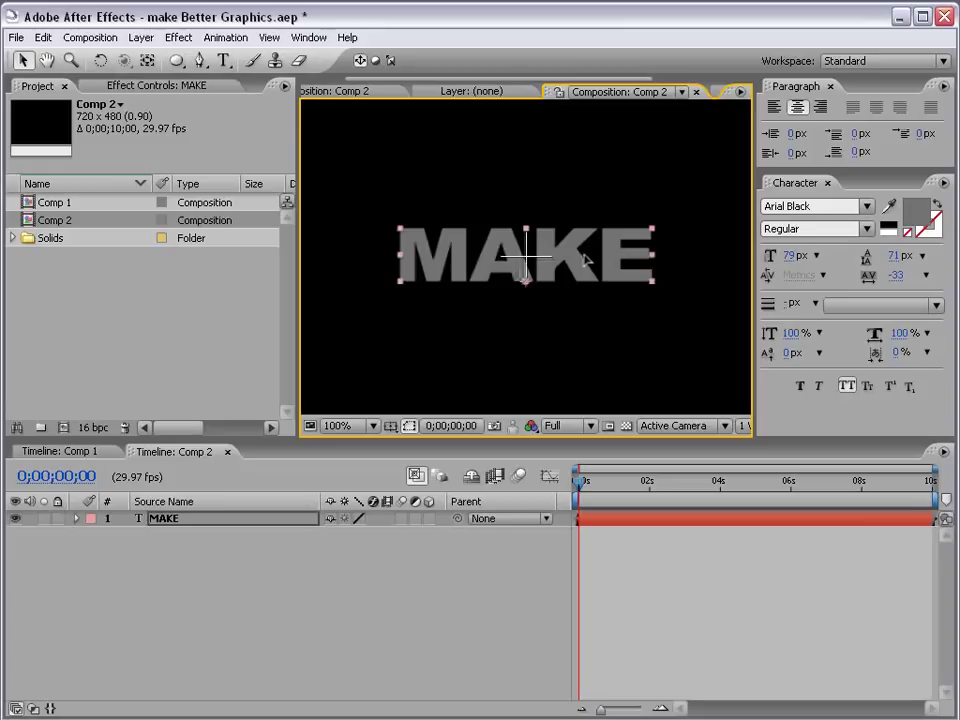
pyautogui.click(536, 343)
pyautogui.scroll(-2, 536, 343)
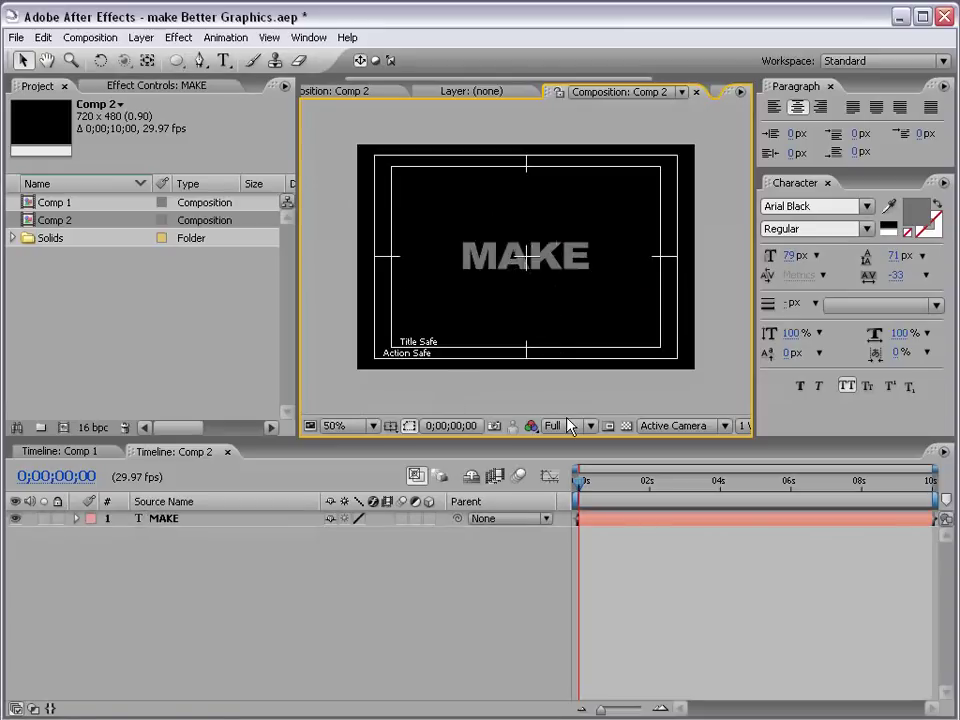
pyautogui.press("'")
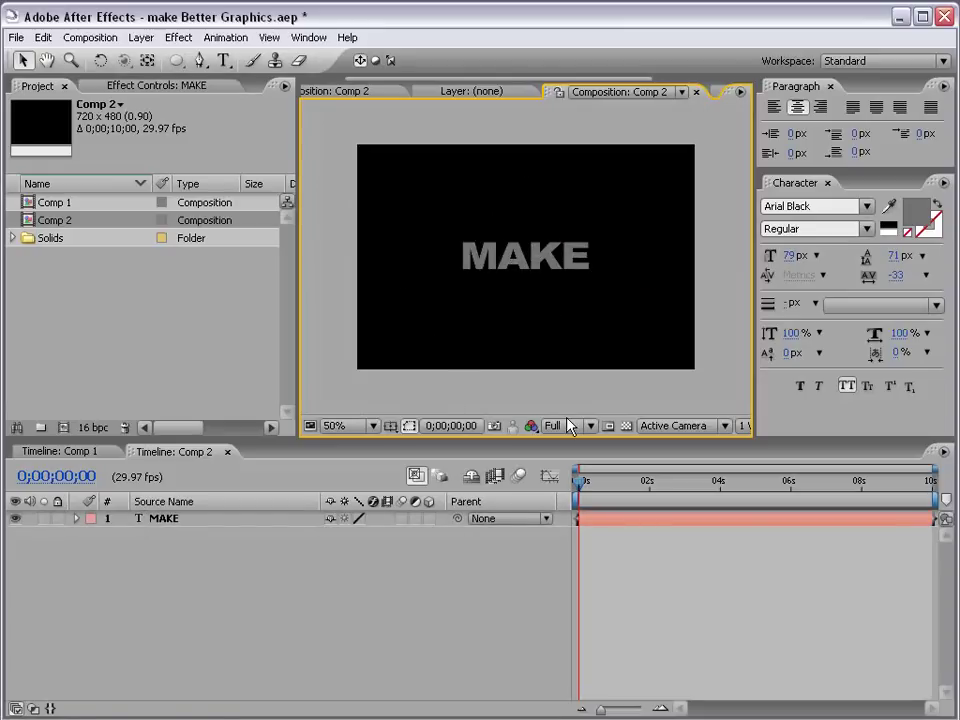
# Step: Add a 35mm preset camera layer, Camera 1, to Comp 2
pyautogui.click(141, 38)
pyautogui.moveTo(153, 57)
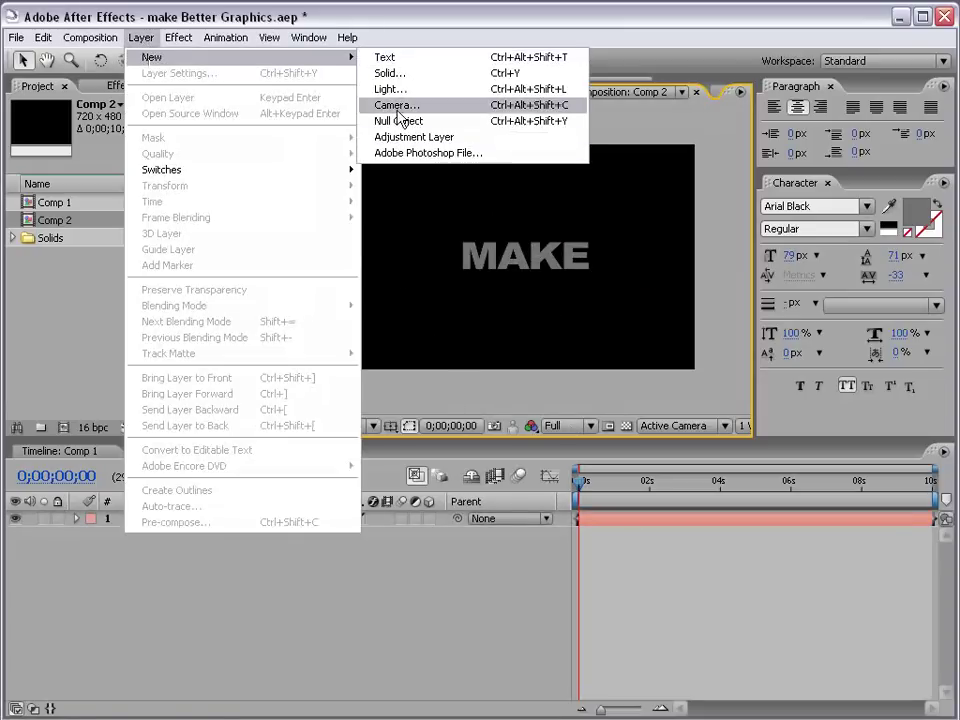
pyautogui.click(396, 105)
pyautogui.click(446, 180)
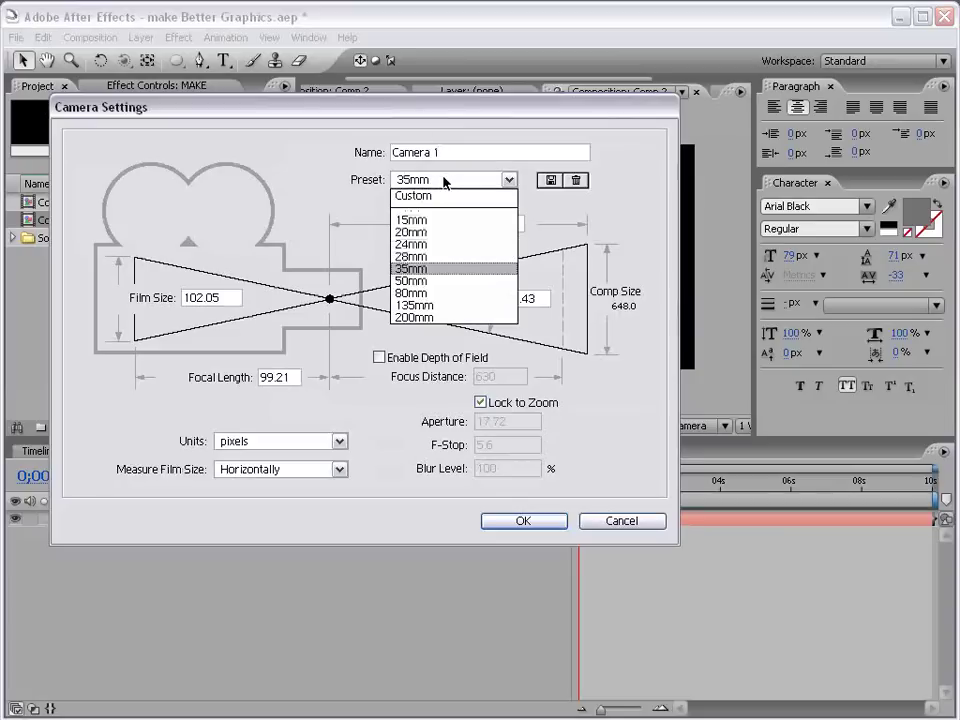
pyautogui.click(429, 270)
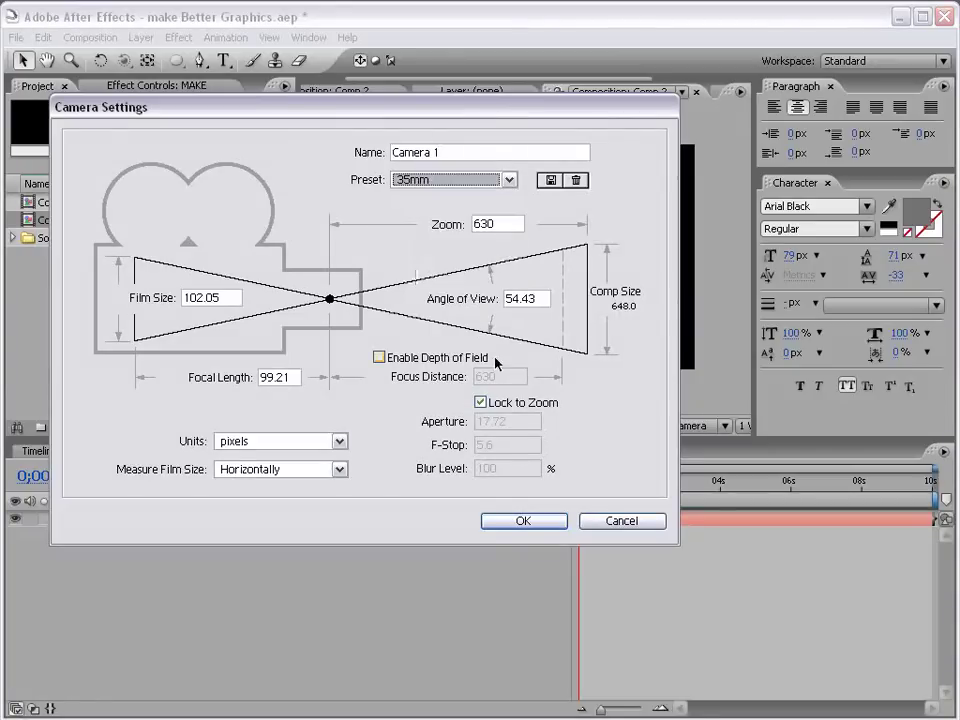
pyautogui.click(525, 522)
pyautogui.click(514, 423)
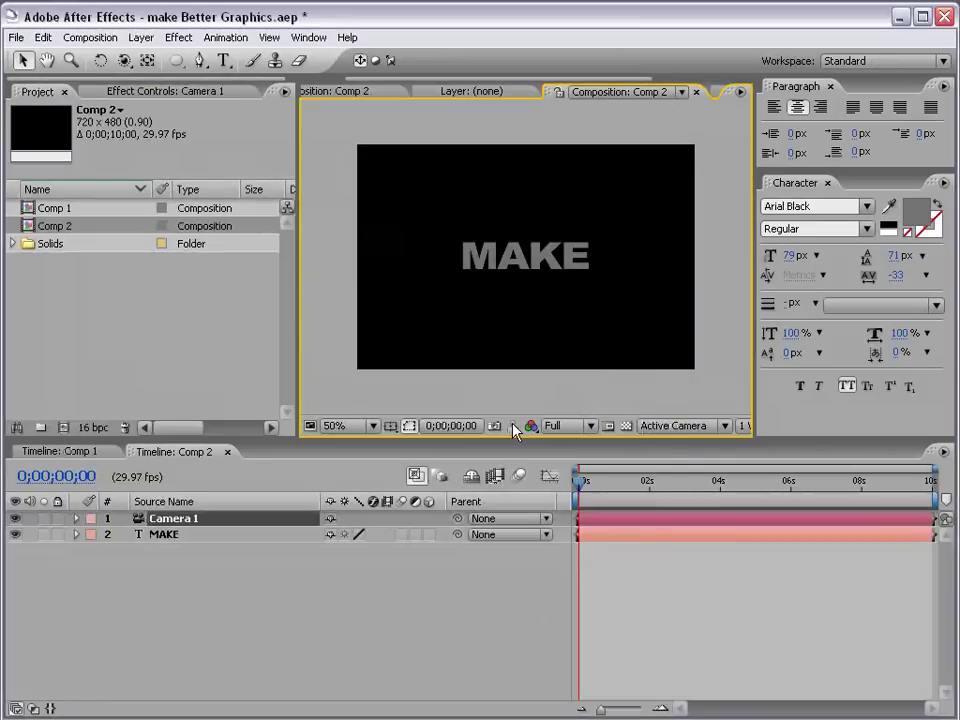
# Step: Orbit Camera 1 around MAKE, then close the Character and Paragraph panels
pyautogui.click(180, 538)
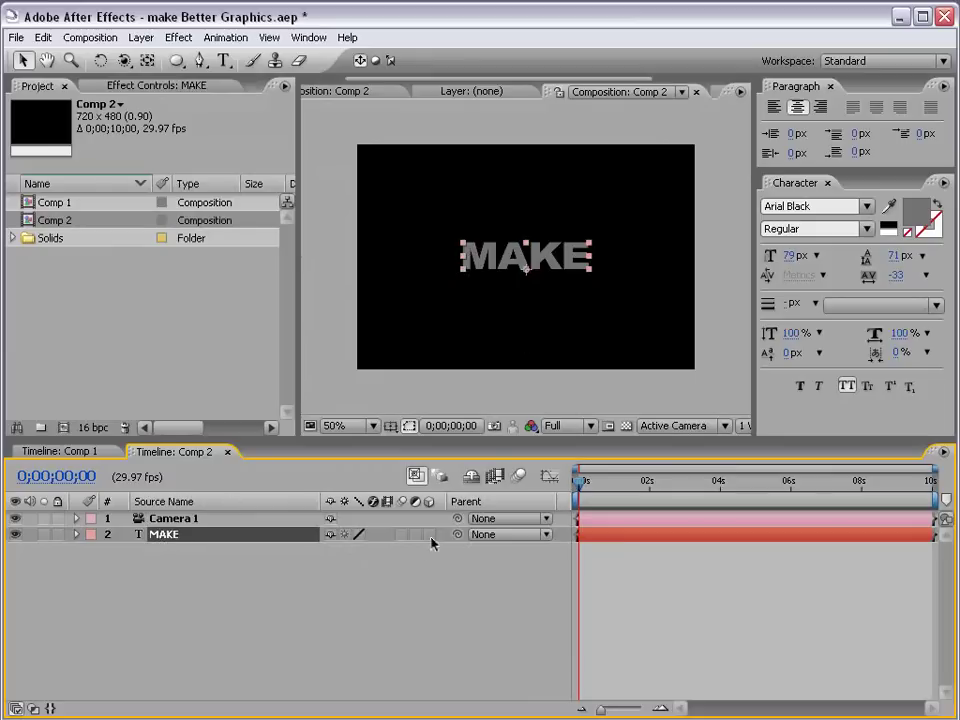
pyautogui.click(446, 601)
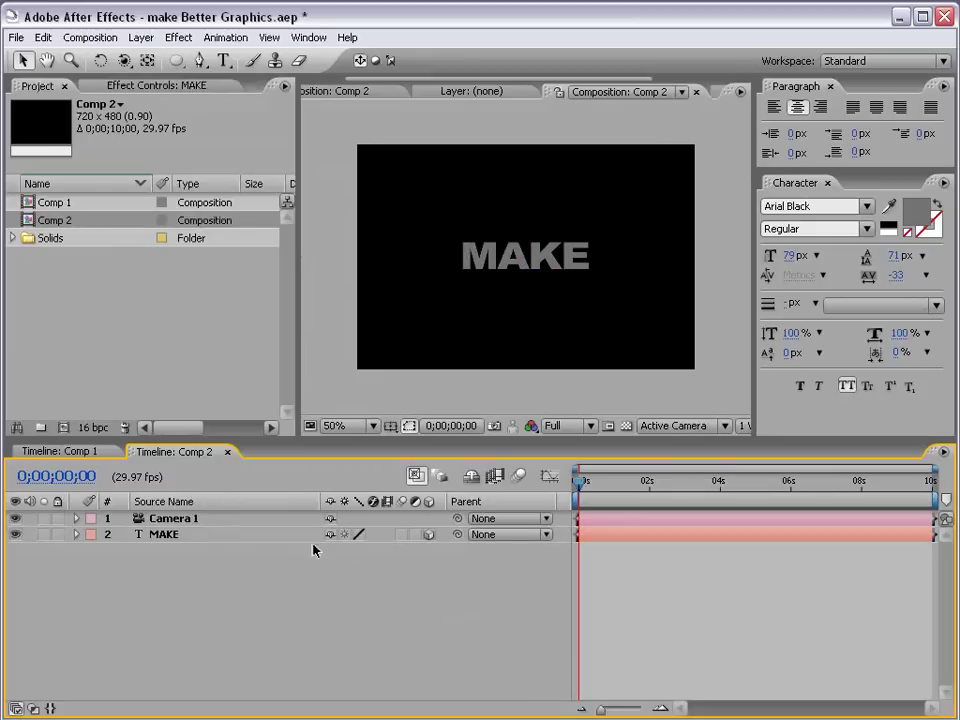
pyautogui.click(175, 518)
pyautogui.press('c')
pyautogui.moveTo(576, 284); pyautogui.dragTo(596, 291)
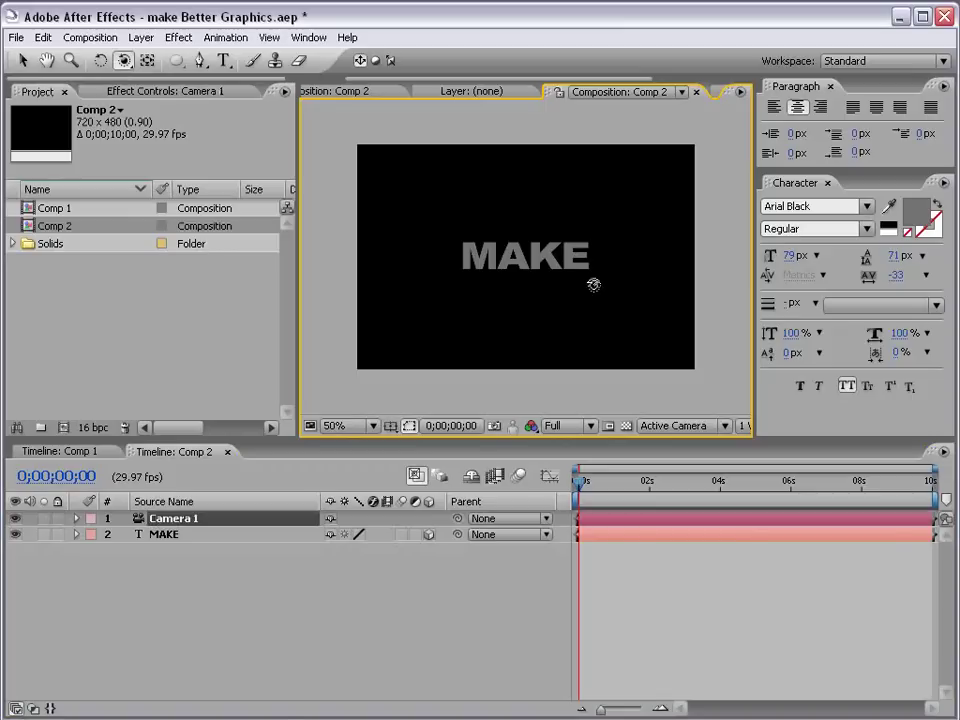
pyautogui.click(827, 183)
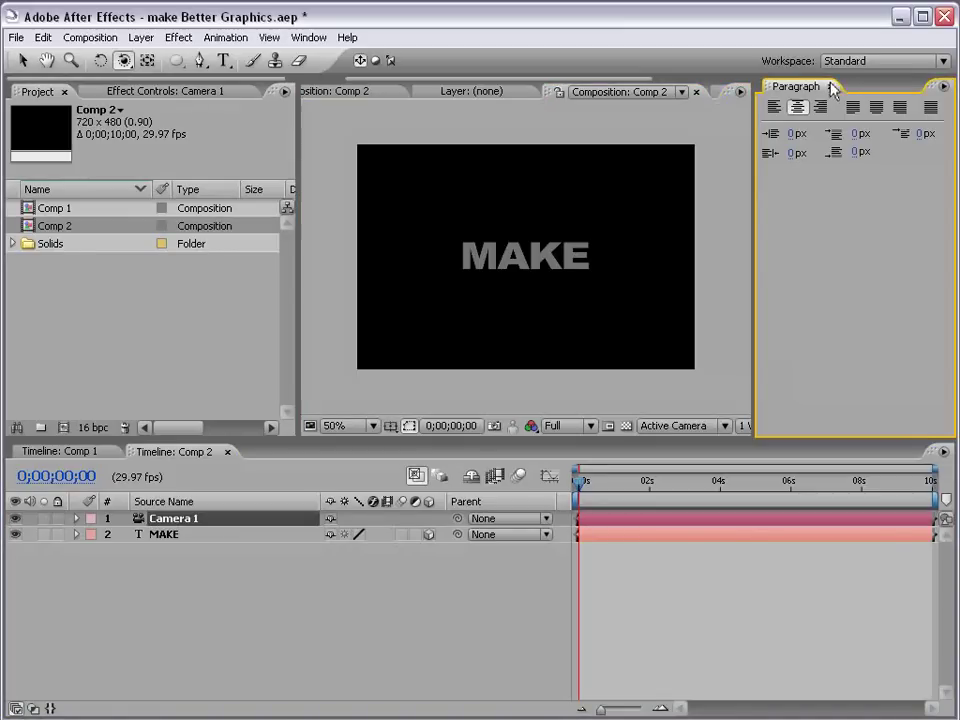
pyautogui.click(832, 88)
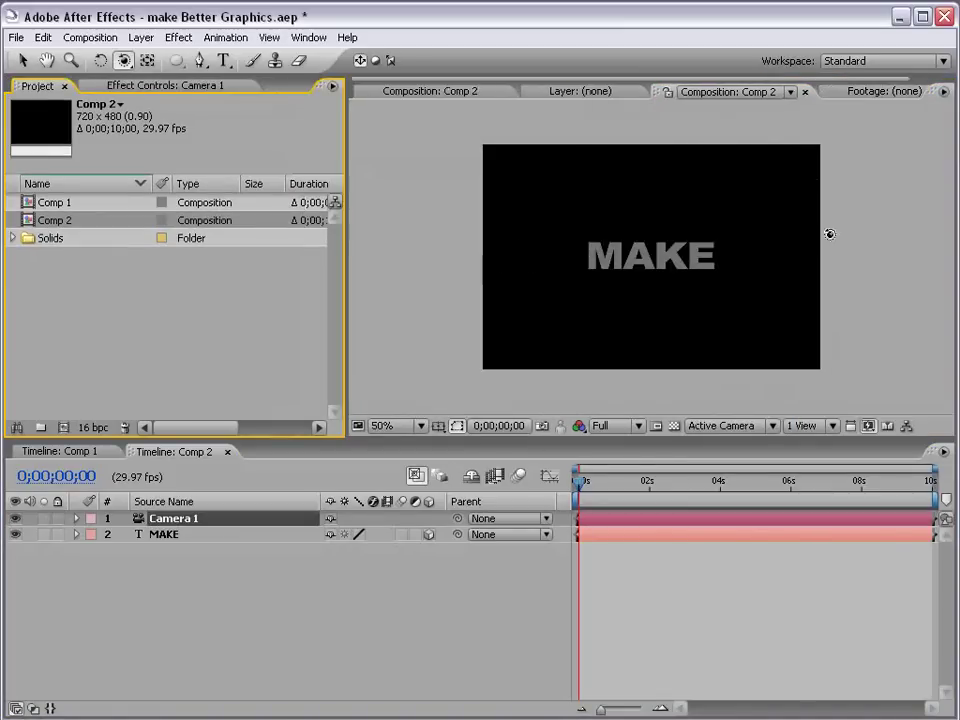
# Step: Show only MAKE's Position (359.0, 266.0, 0.0) and Opacity (100 %) properties in the timeline
pyautogui.click(577, 397)
pyautogui.press('v')
pyautogui.scroll(2, 604, 326)
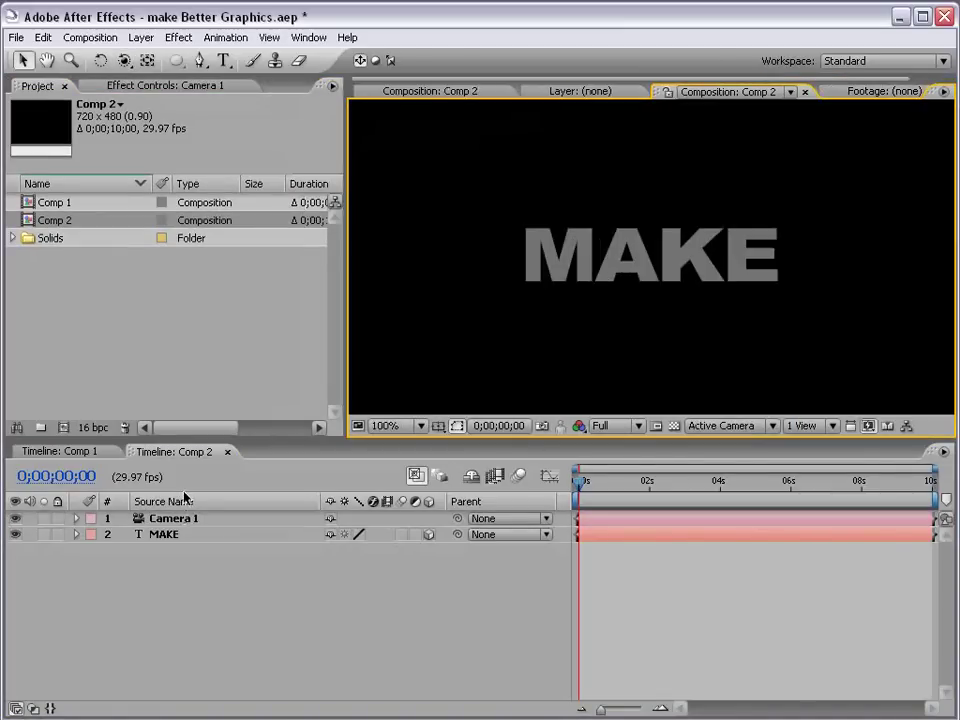
pyautogui.click(150, 535)
pyautogui.scroll(-2, 582, 252)
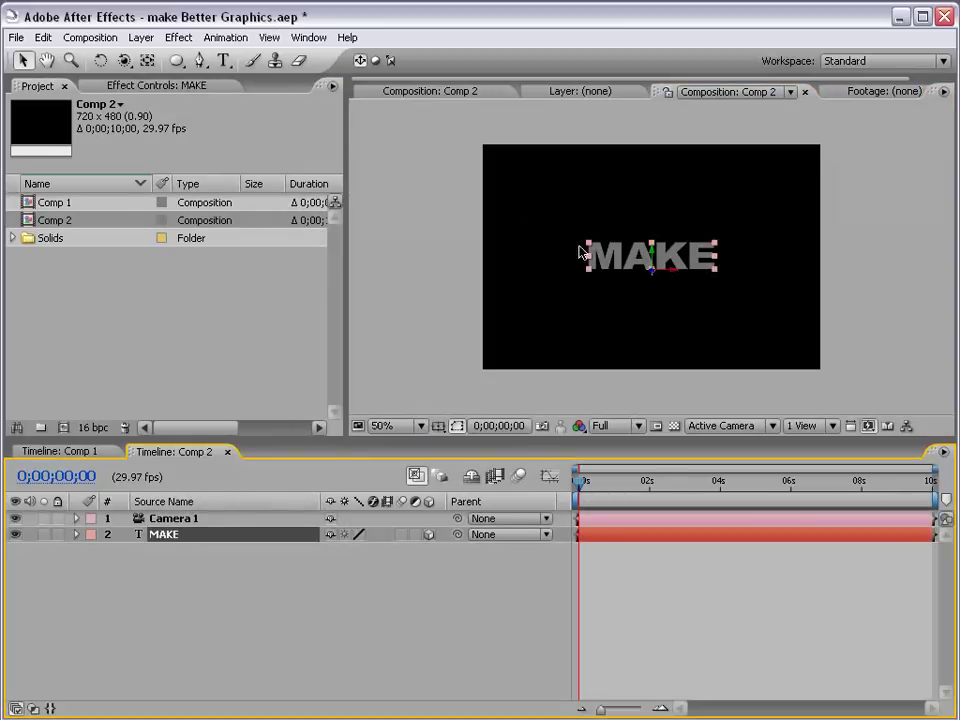
pyautogui.click(163, 537)
pyautogui.click(75, 535)
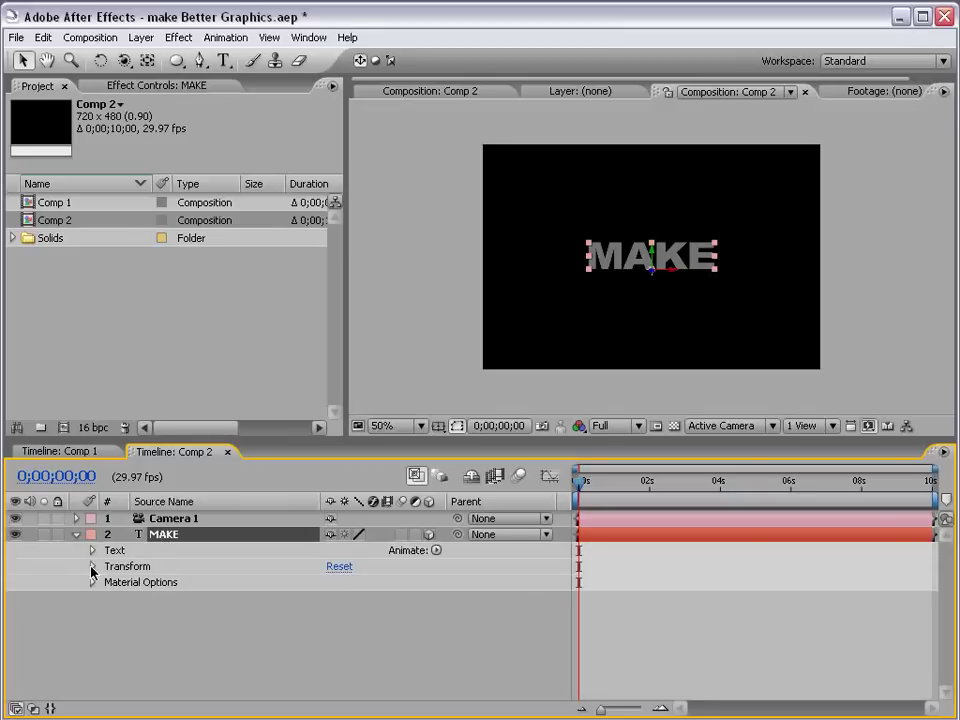
pyautogui.click(92, 567)
pyautogui.click(166, 534)
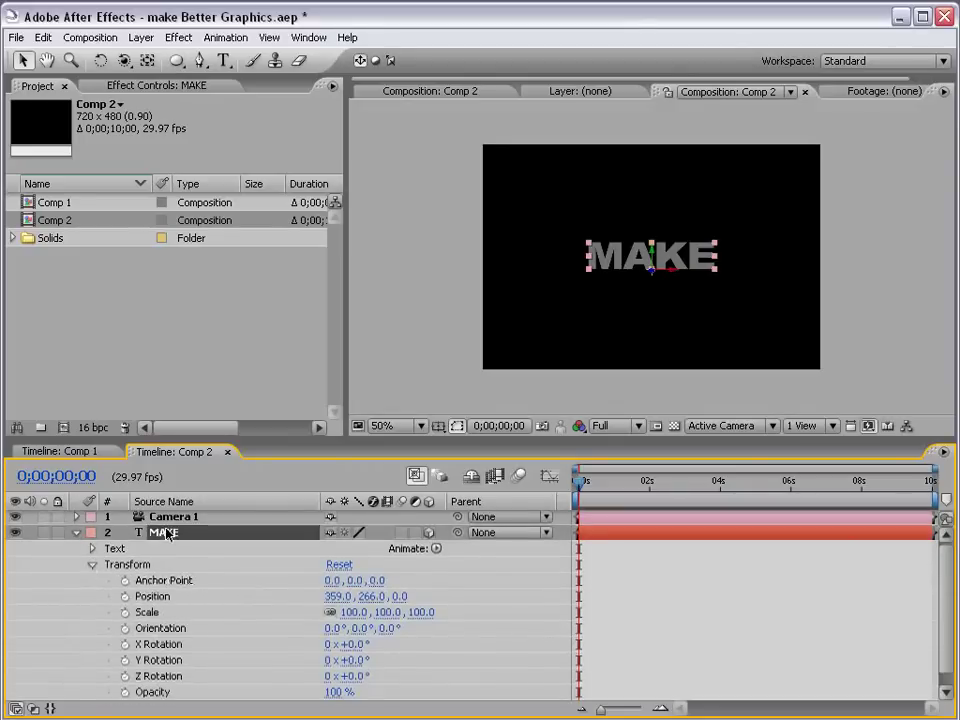
pyautogui.press('p')
pyautogui.hotkey('shift', 't')
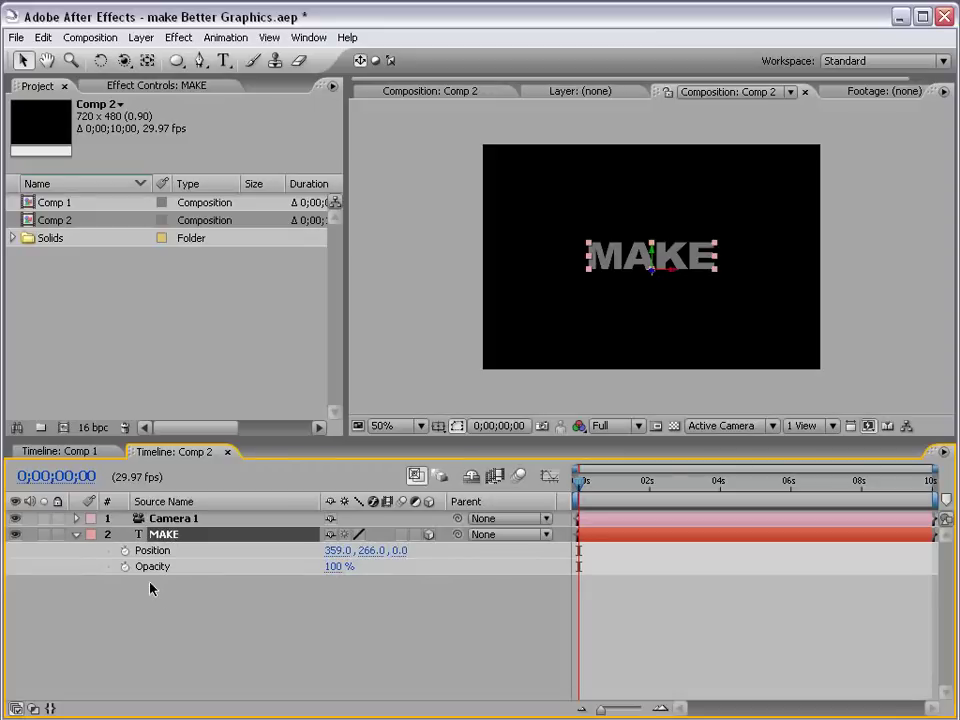
# Step: Keyframe MAKE's Position Z at -647 on frame 0 and 0 at 8 frames
pyautogui.moveTo(400, 551); pyautogui.dragTo(356, 535)
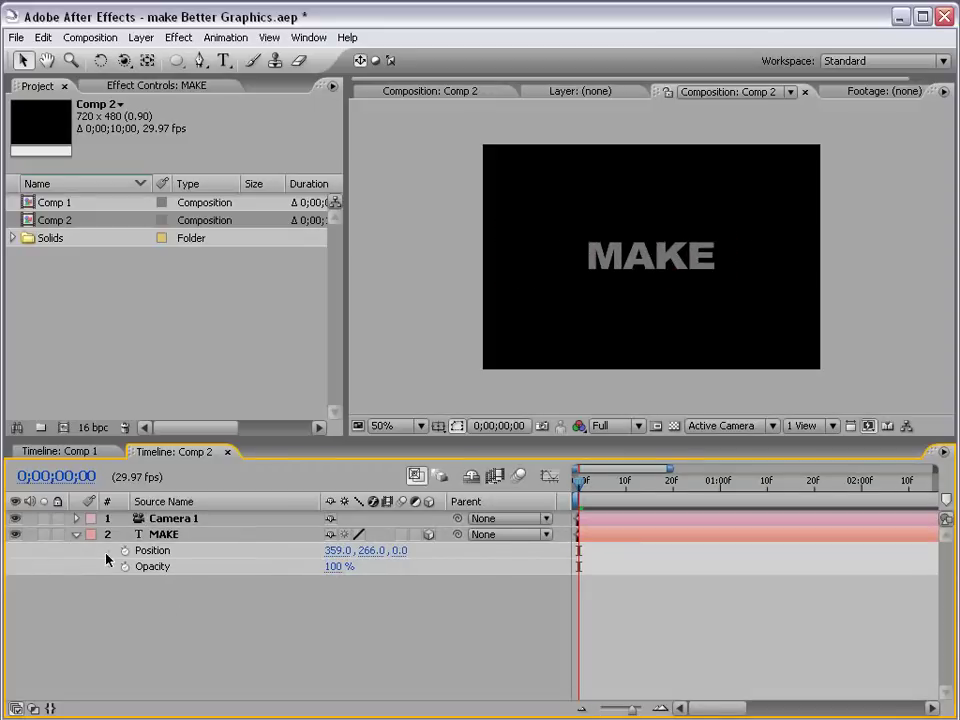
pyautogui.click(125, 551)
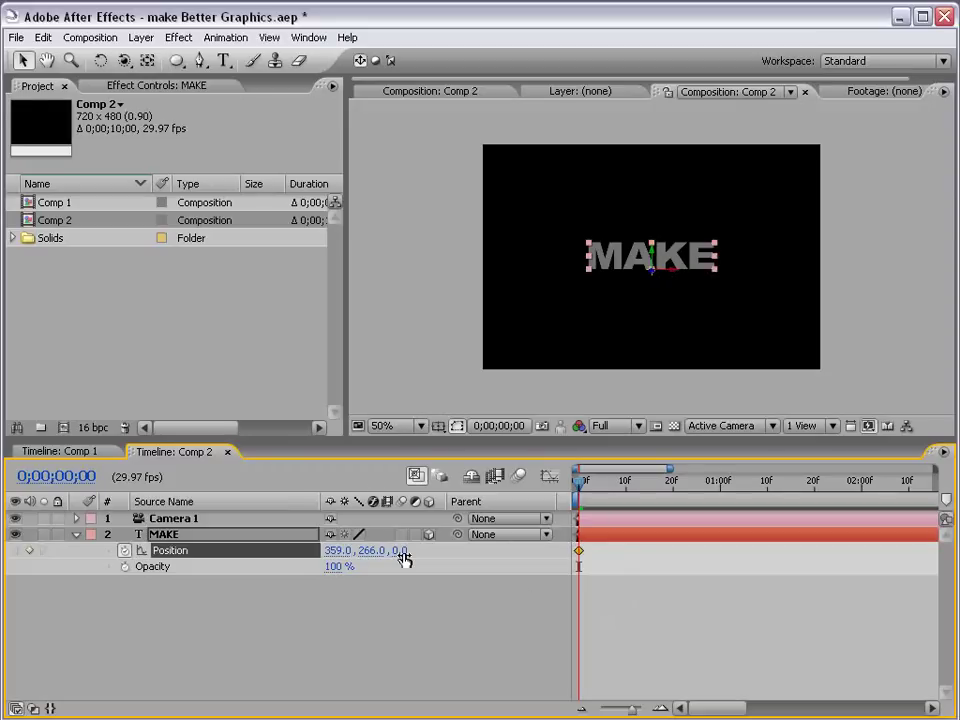
pyautogui.moveTo(398, 551); pyautogui.dragTo(140, 553)
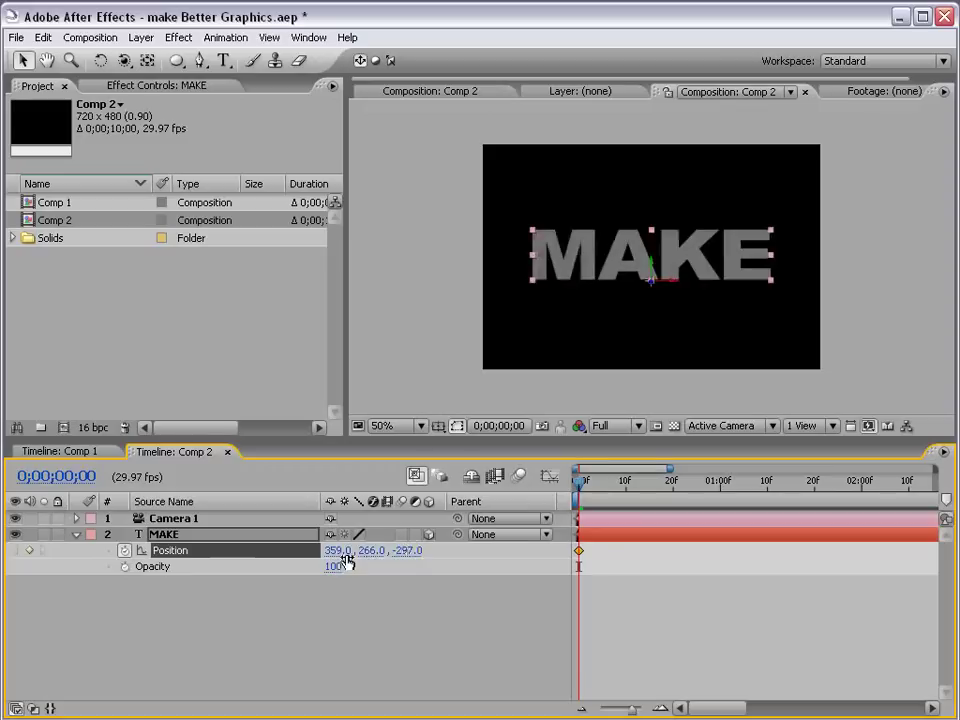
pyautogui.moveTo(414, 559); pyautogui.dragTo(382, 551)
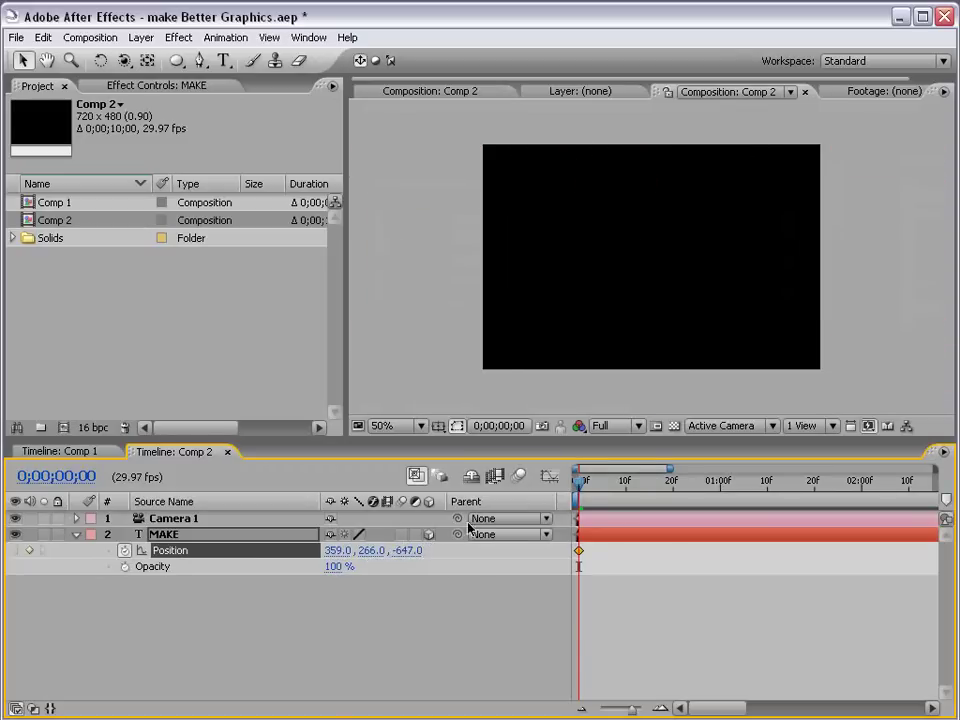
pyautogui.moveTo(581, 495); pyautogui.dragTo(618, 495)
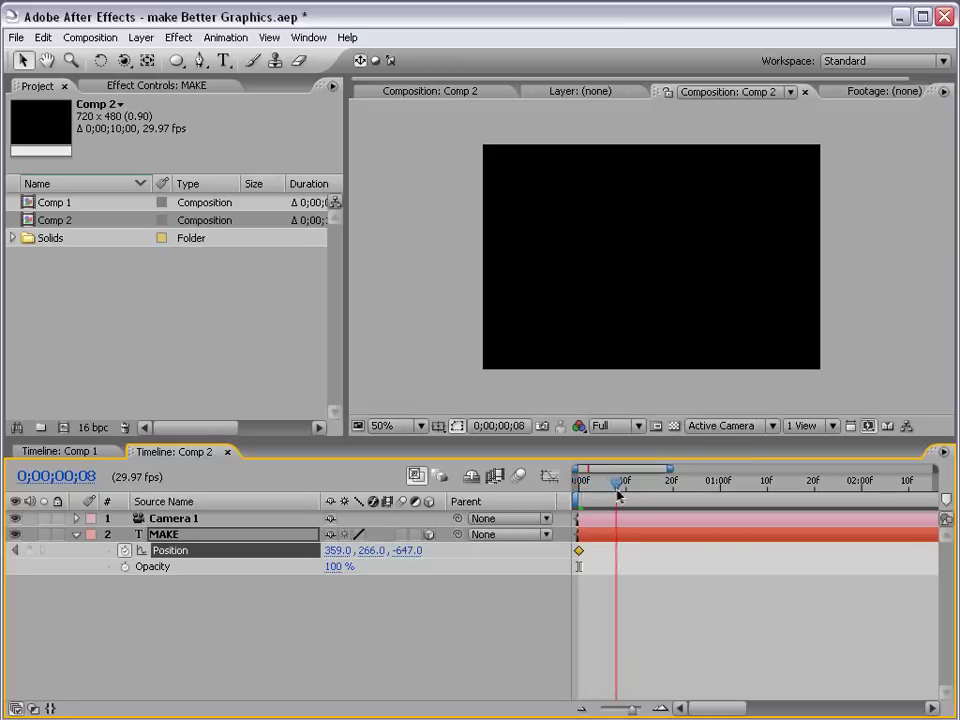
pyautogui.click(408, 551)
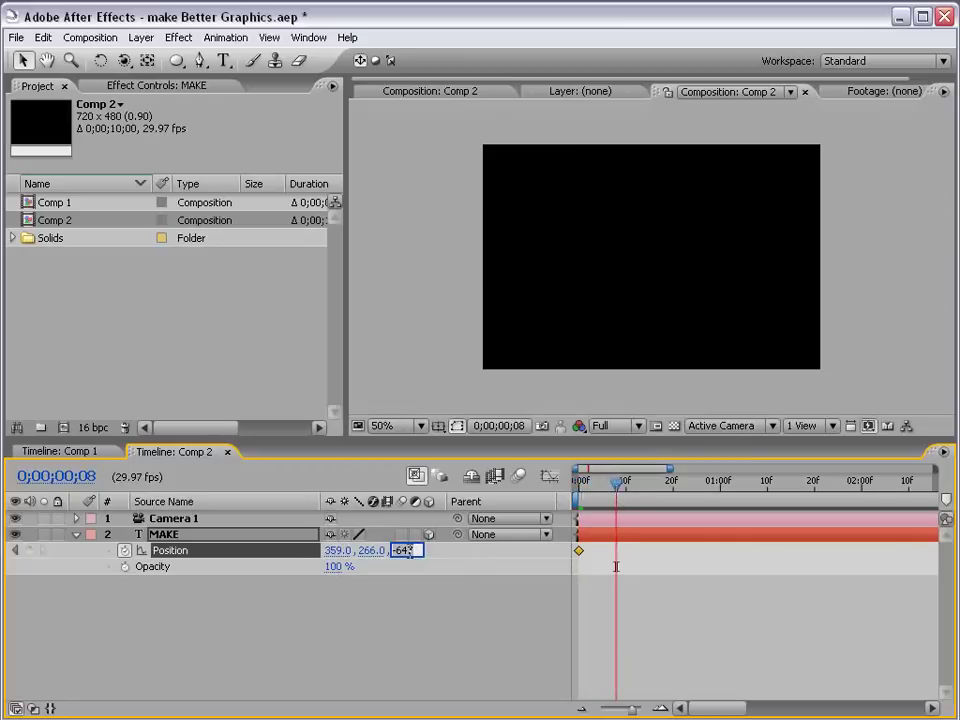
pyautogui.write('0')
pyautogui.press('Return')
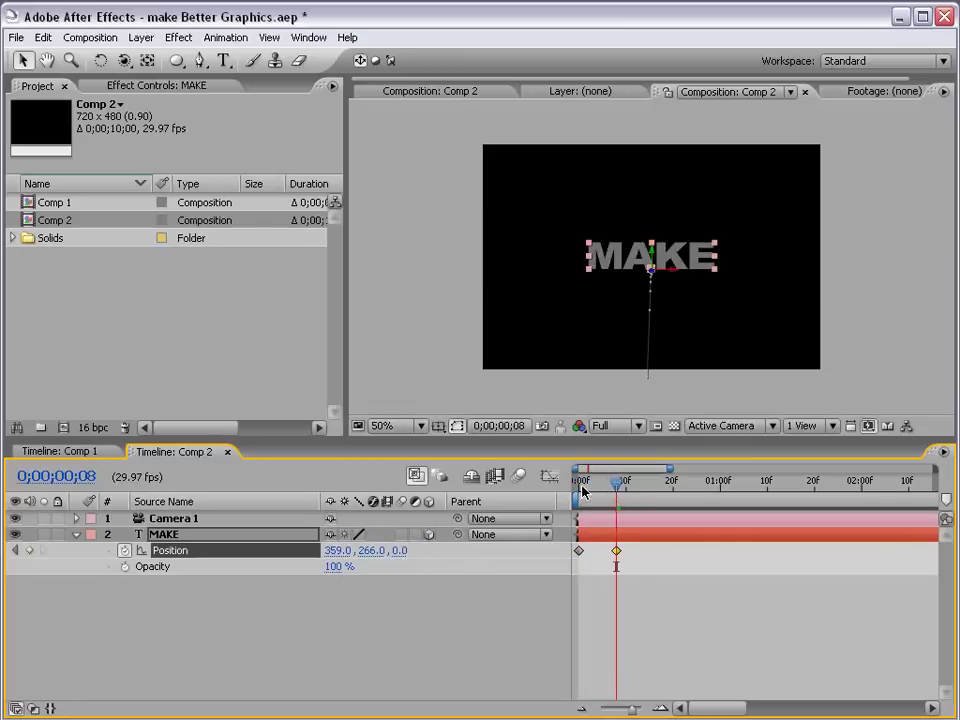
# Step: Add a holding Position keyframe at 1:00 and push Z to 1710 at 1;09
pyautogui.moveTo(583, 490); pyautogui.dragTo(720, 503)
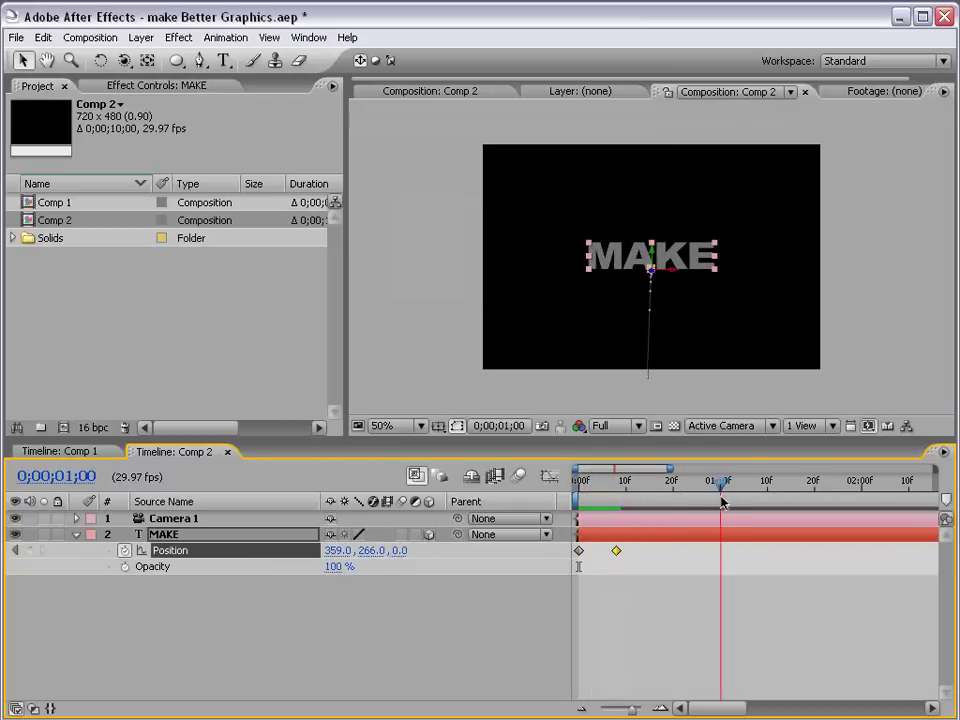
pyautogui.click(32, 552)
pyautogui.moveTo(727, 490); pyautogui.dragTo(763, 494)
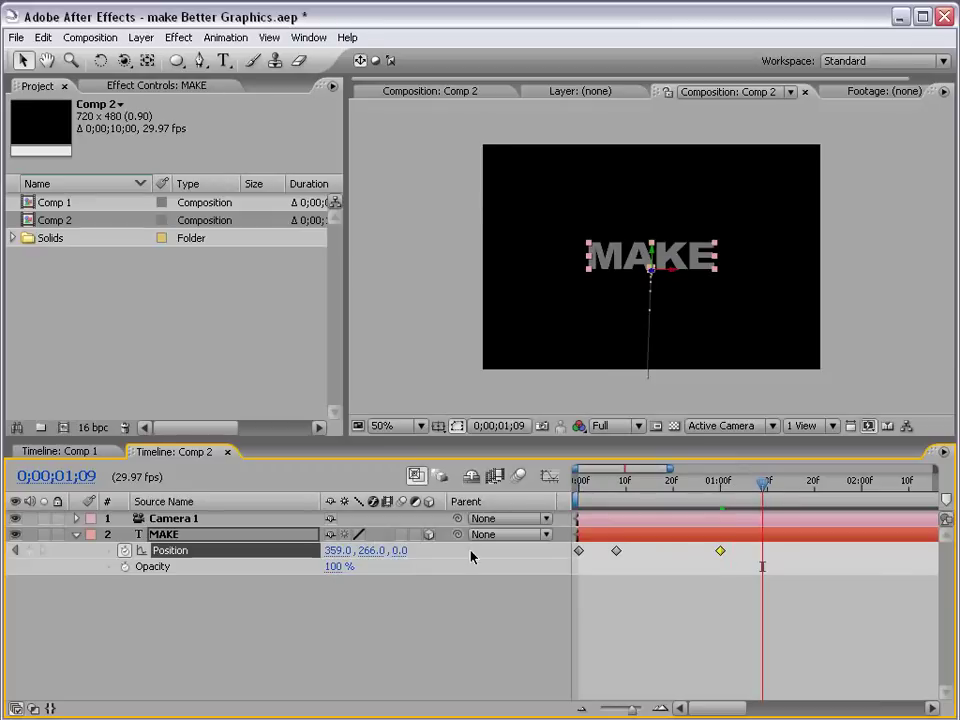
pyautogui.moveTo(400, 550); pyautogui.dragTo(762, 555)
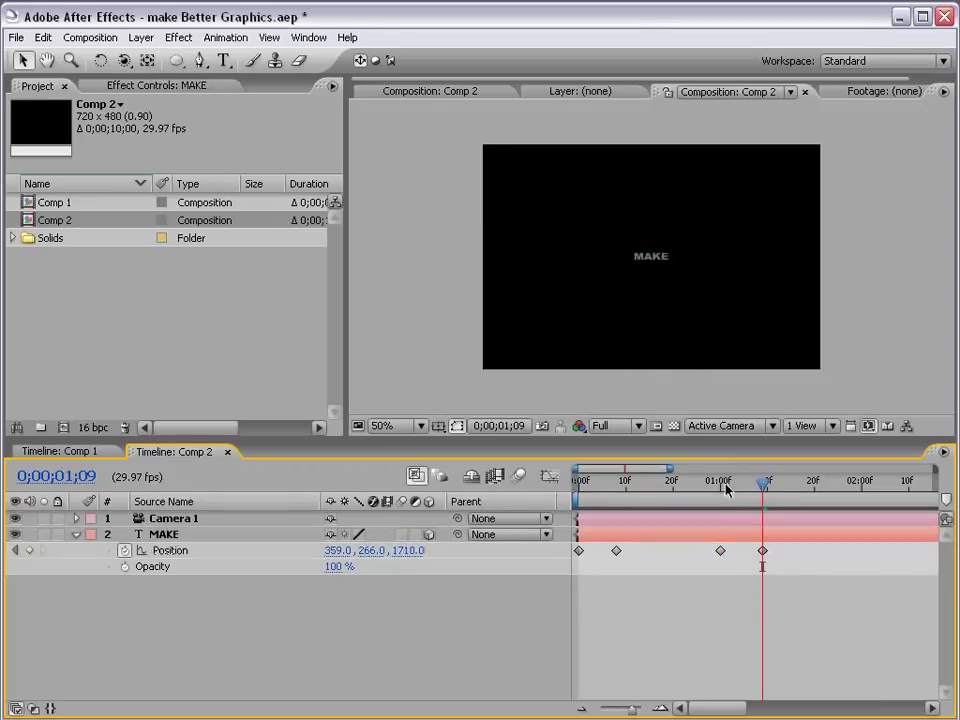
pyautogui.moveTo(762, 484); pyautogui.dragTo(720, 490)
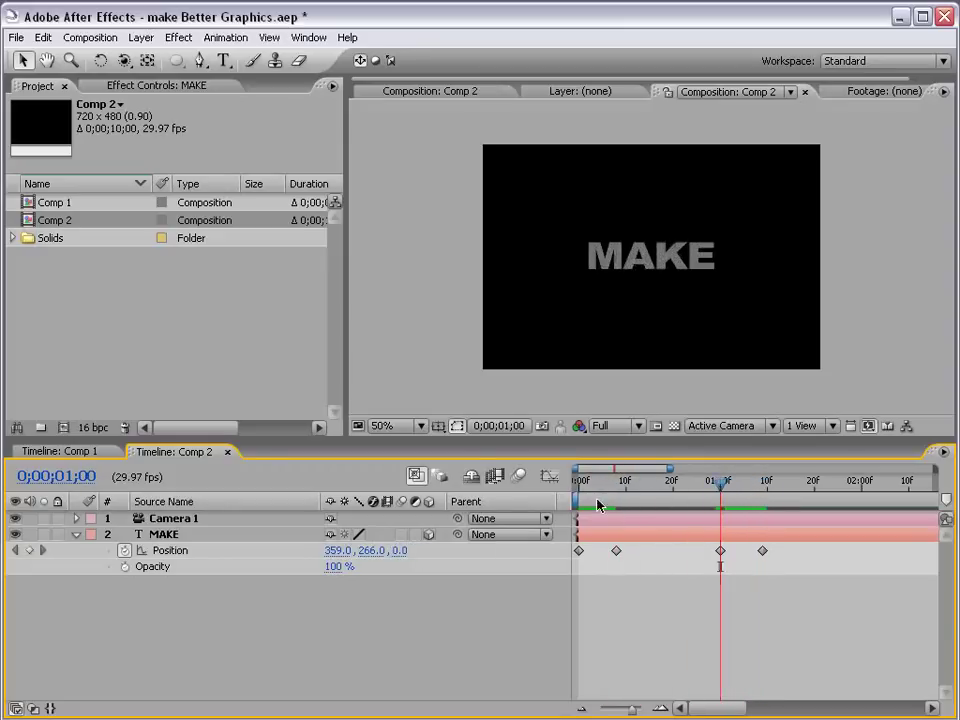
# Step: Keyframe MAKE's Opacity from 100 % at 1:00 to 0 % at 1;07
pyautogui.click(125, 567)
pyautogui.moveTo(735, 486); pyautogui.dragTo(754, 486)
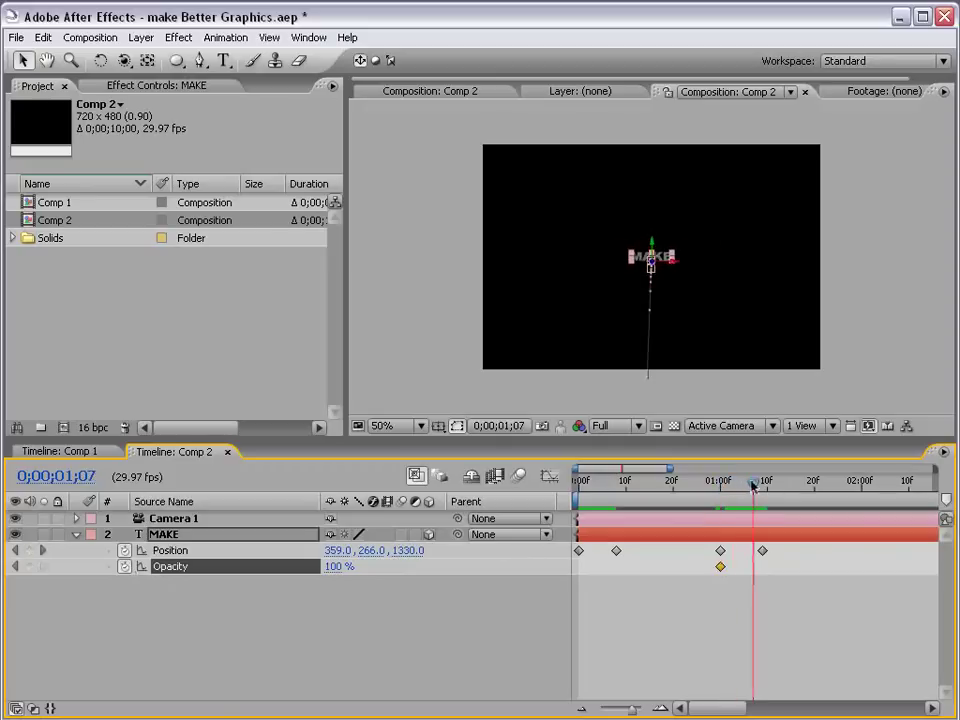
pyautogui.click(333, 566)
pyautogui.write('0')
pyautogui.press('Return')
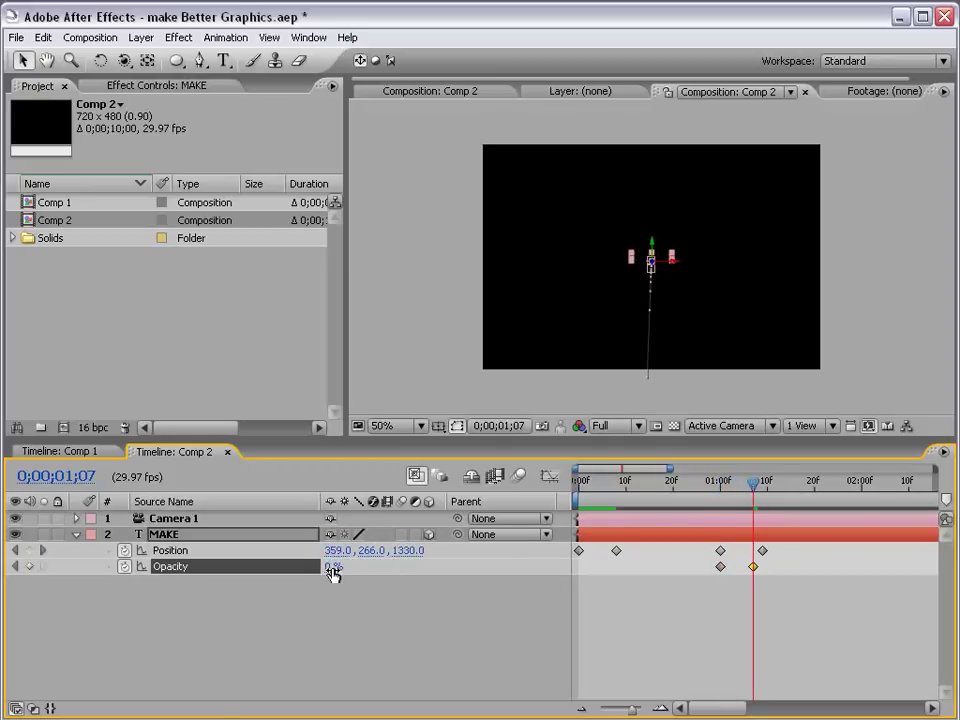
pyautogui.moveTo(720, 486)
pyautogui.mouseDown()
pyautogui.moveTo(754, 487)
pyautogui.moveTo(606, 491)
pyautogui.moveTo(722, 490)
pyautogui.mouseUp()
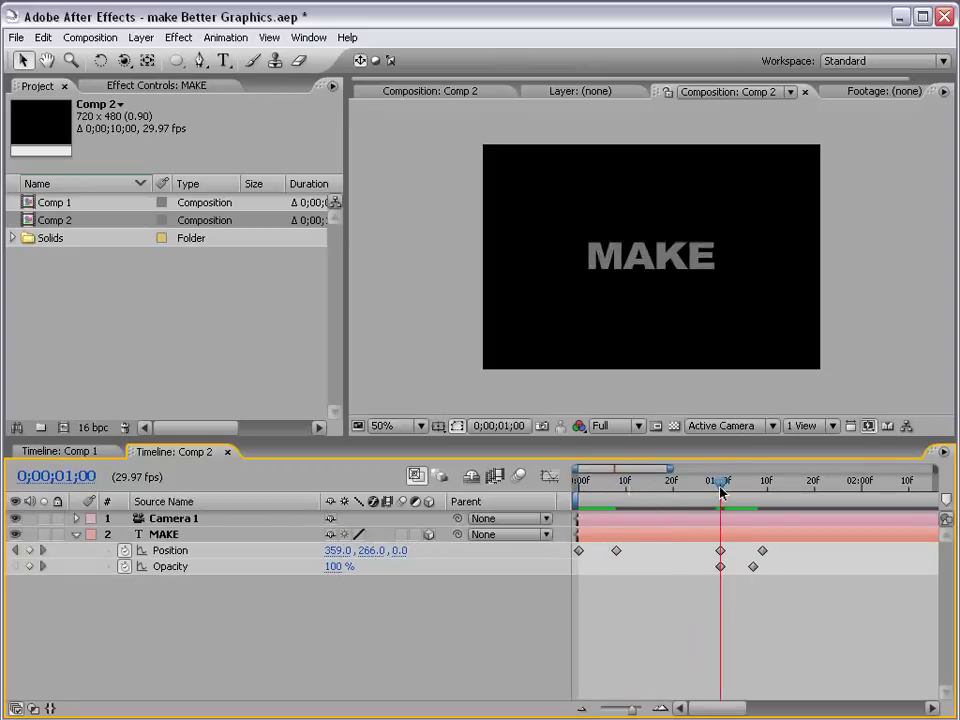
# Step: Change the 1-second Position keyframe's Z to 100 and preview the recede and fade
pyautogui.moveTo(400, 550); pyautogui.dragTo(481, 549)
pyautogui.click(716, 634)
pyautogui.moveTo(612, 485)
pyautogui.mouseDown()
pyautogui.moveTo(679, 485)
pyautogui.moveTo(595, 494)
pyautogui.moveTo(614, 492)
pyautogui.mouseUp()
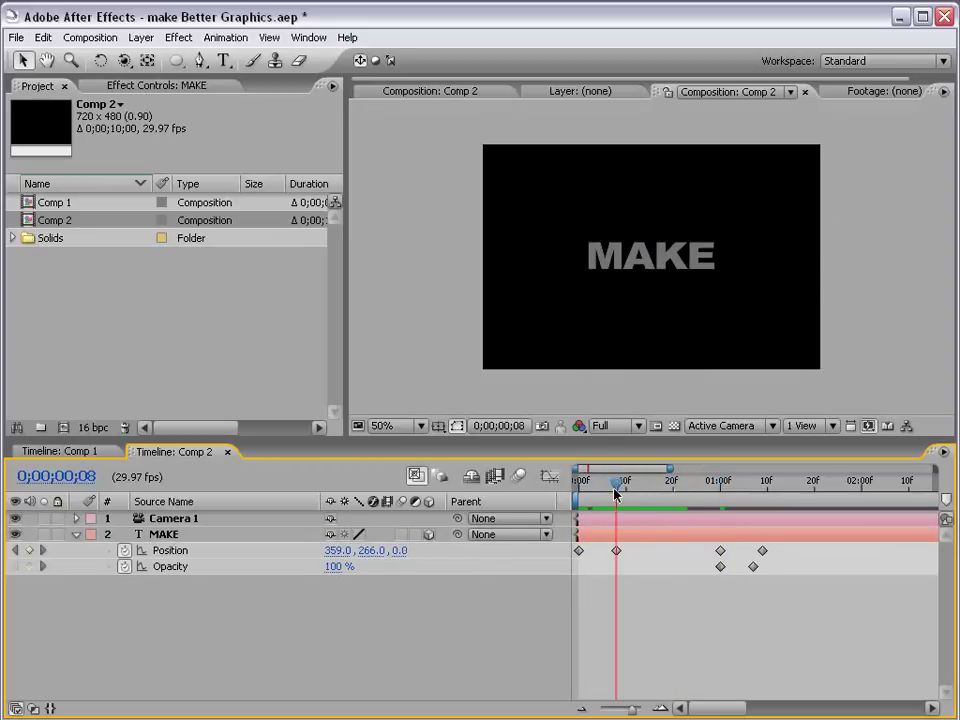
pyautogui.moveTo(714, 490); pyautogui.dragTo(616, 513)
# Step: Set the 8-frame Position keyframe's spatial interpolation to Linear
pyautogui.rightClick(617, 551)
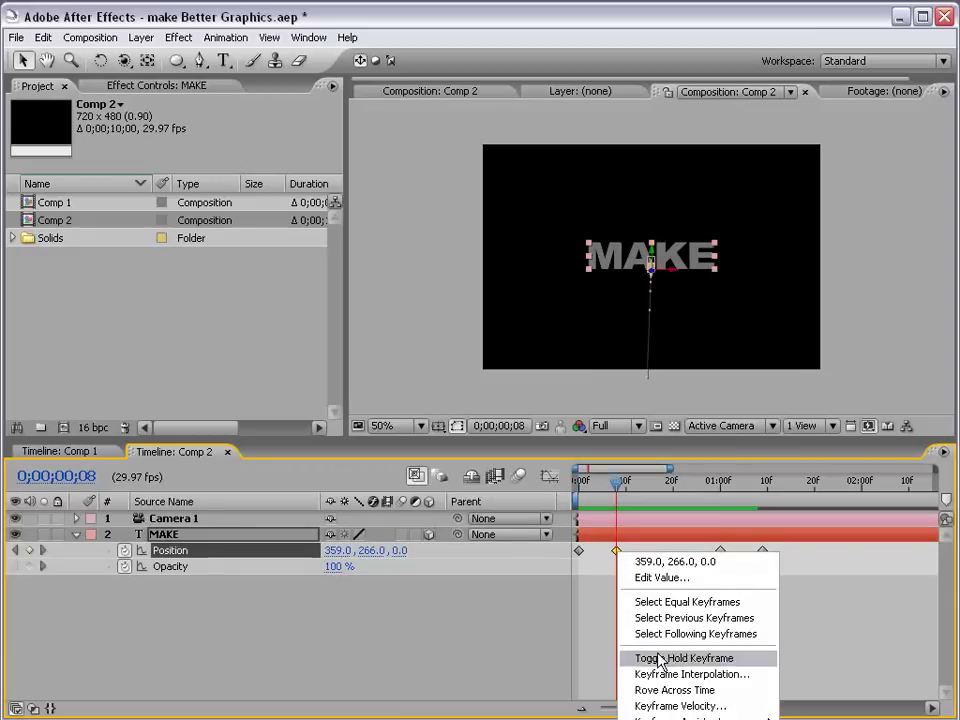
pyautogui.click(750, 680)
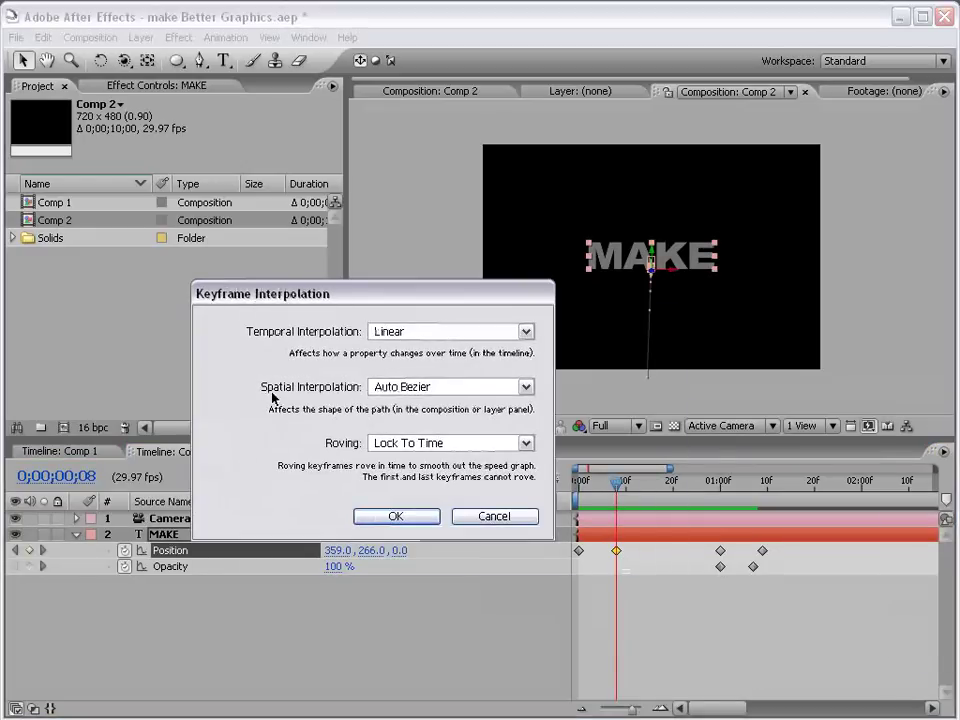
pyautogui.click(527, 386)
pyautogui.click(382, 424)
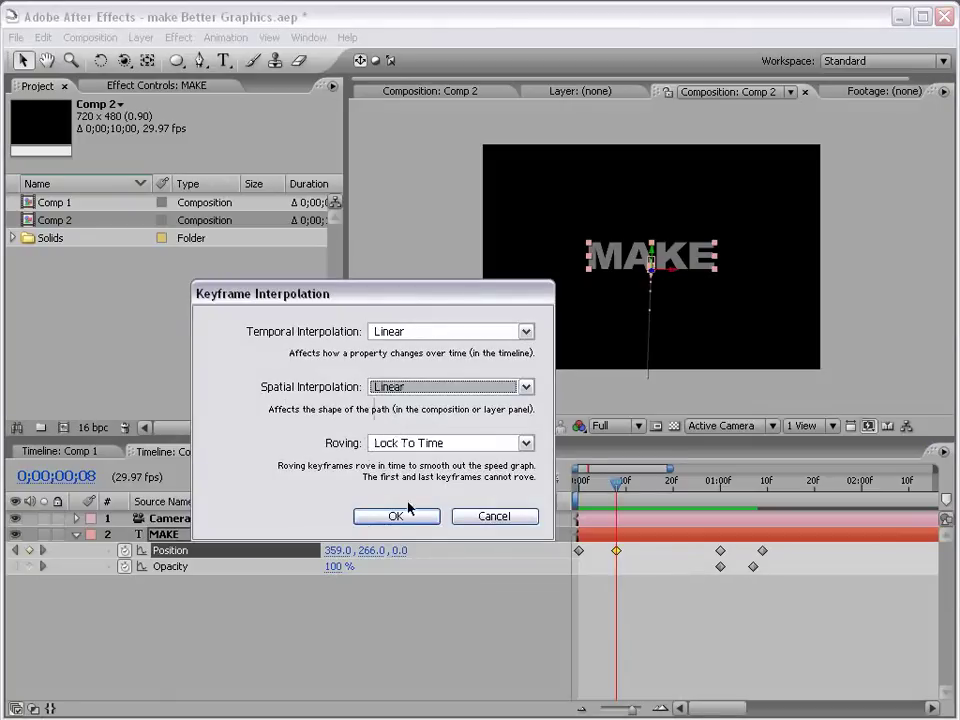
pyautogui.click(410, 515)
# Step: Set the 1-second Position keyframe to Linear interpolation too, and preview the landing
pyautogui.rightClick(720, 551)
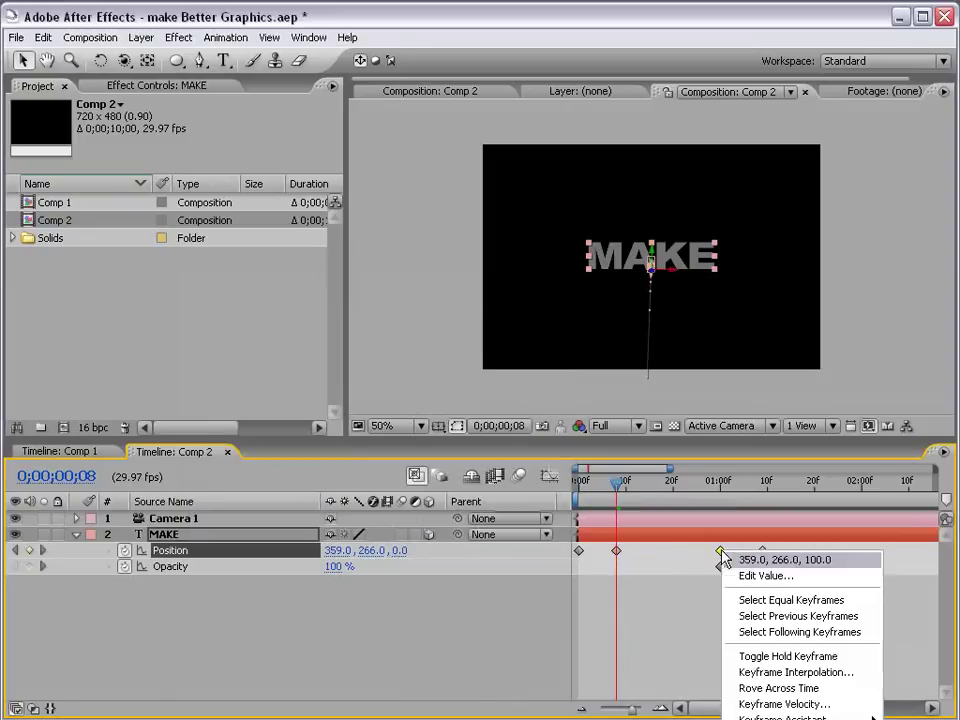
pyautogui.click(782, 684)
pyautogui.click(412, 387)
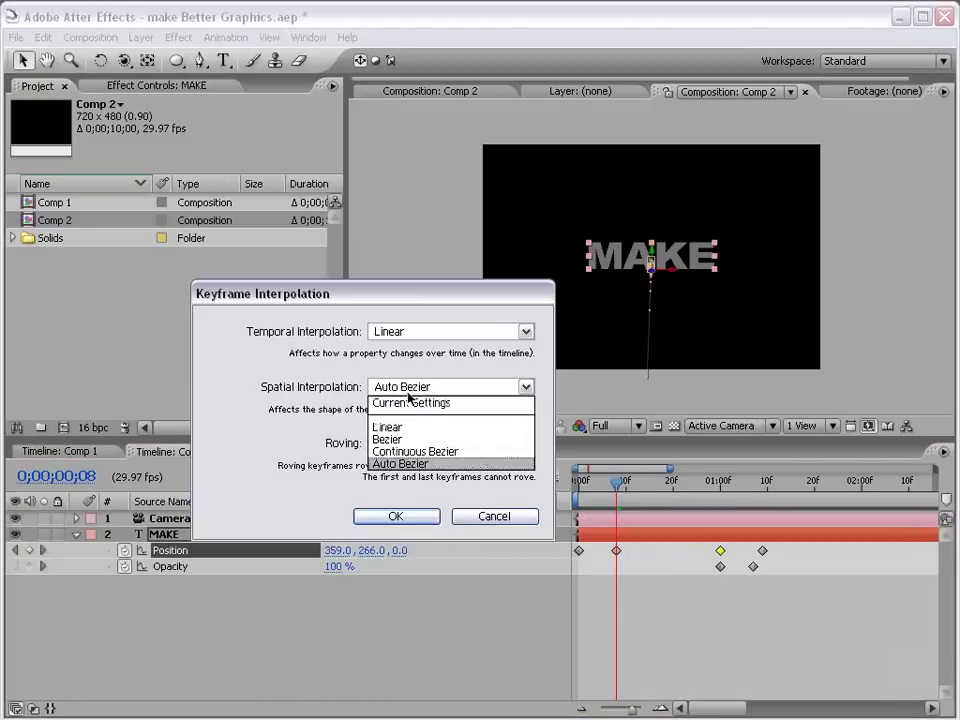
pyautogui.click(396, 516)
pyautogui.click(712, 594)
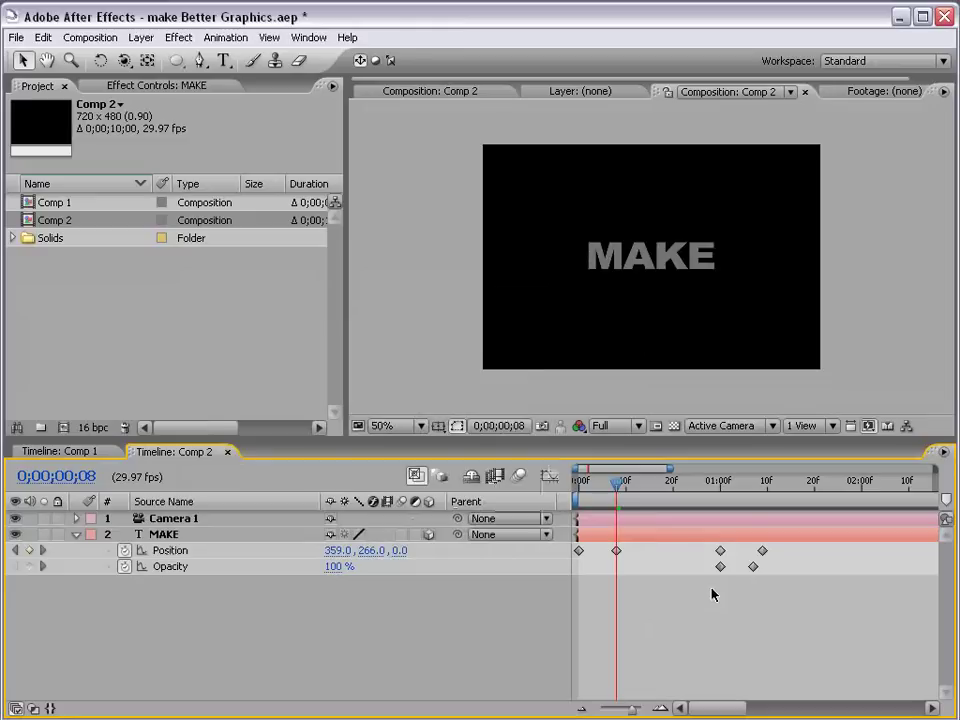
pyautogui.moveTo(614, 485); pyautogui.dragTo(643, 512)
# Step: Apply Easy Ease to the 8-frame landing keyframe and preview the whole animation
pyautogui.click(616, 550)
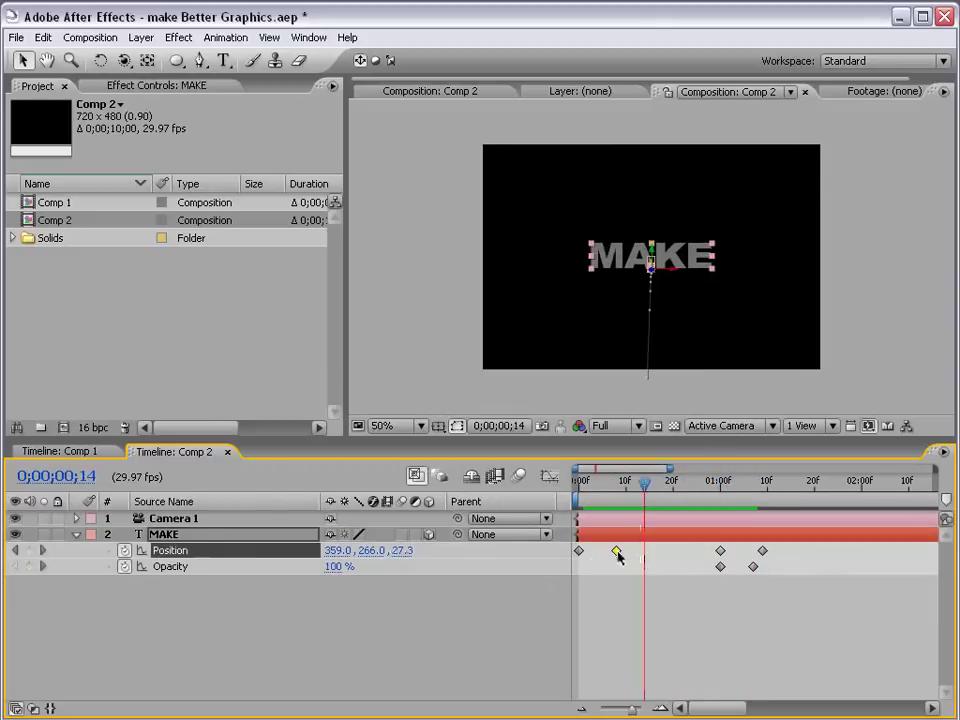
pyautogui.press('F9')
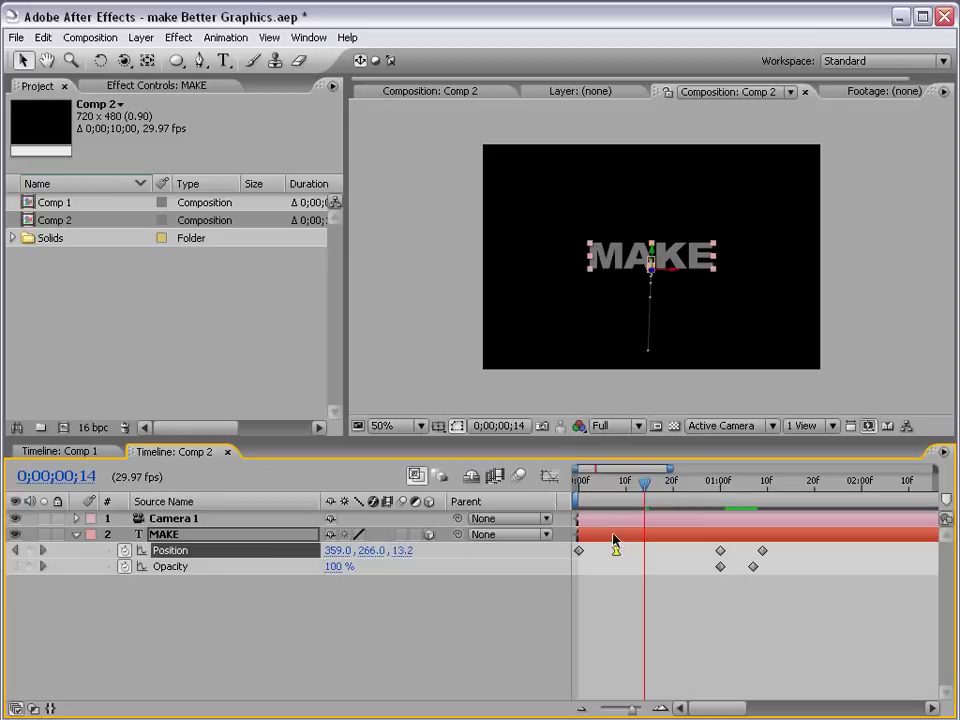
pyautogui.moveTo(600, 500); pyautogui.dragTo(618, 487)
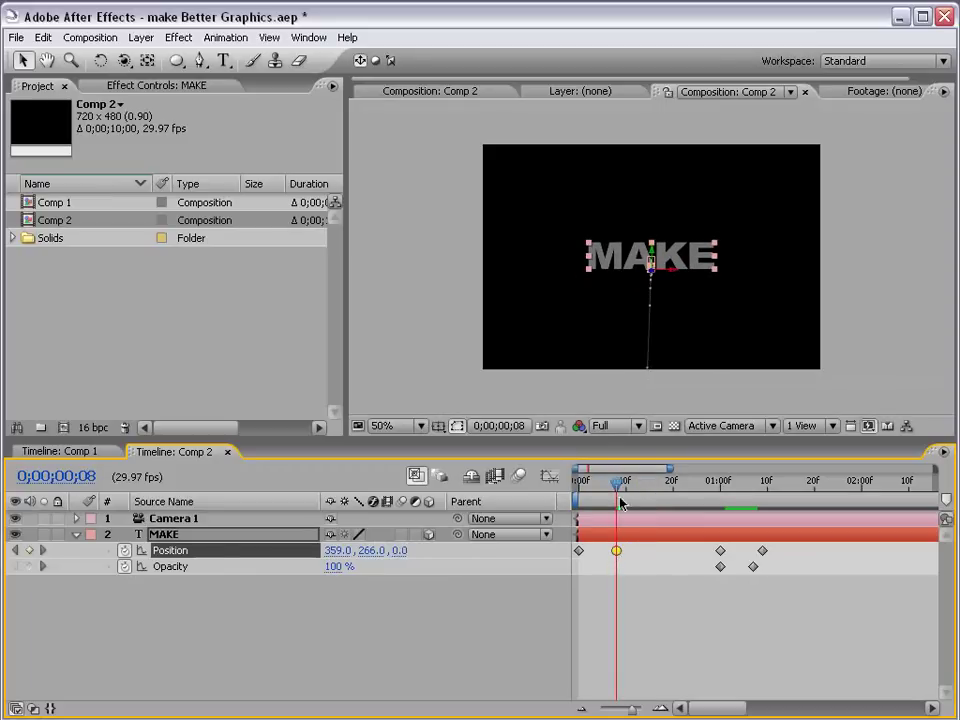
pyautogui.moveTo(619, 498); pyautogui.dragTo(635, 483)
pyautogui.press('j')
pyautogui.press('Home')
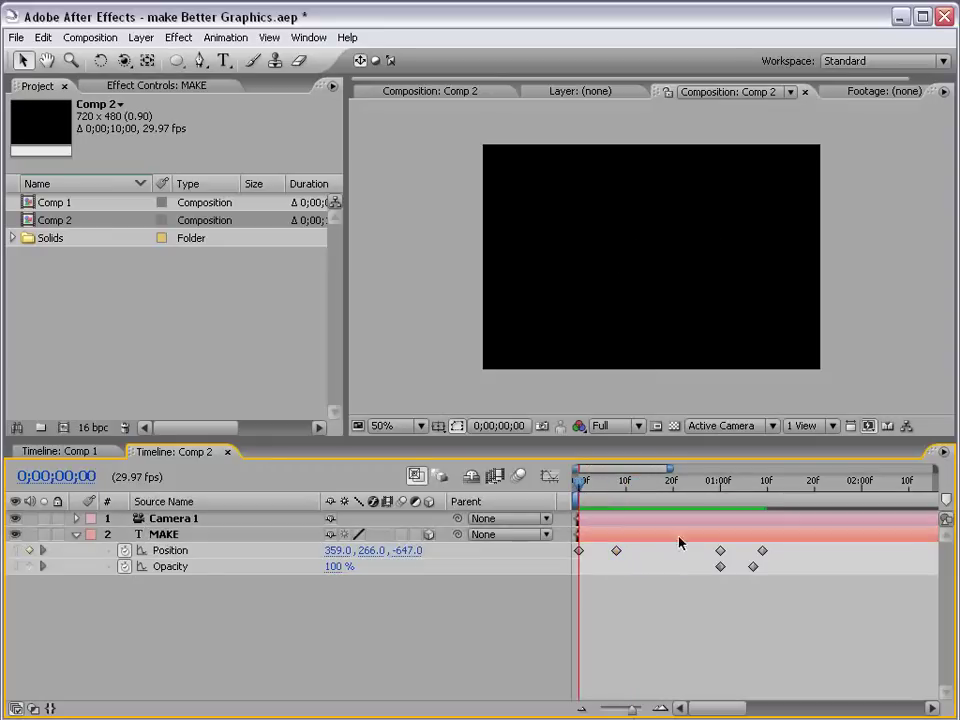
pyautogui.moveTo(690, 484); pyautogui.dragTo(765, 493)
# Step: Trim MAKE's out point to the current time and preview the result
pyautogui.click(776, 539)
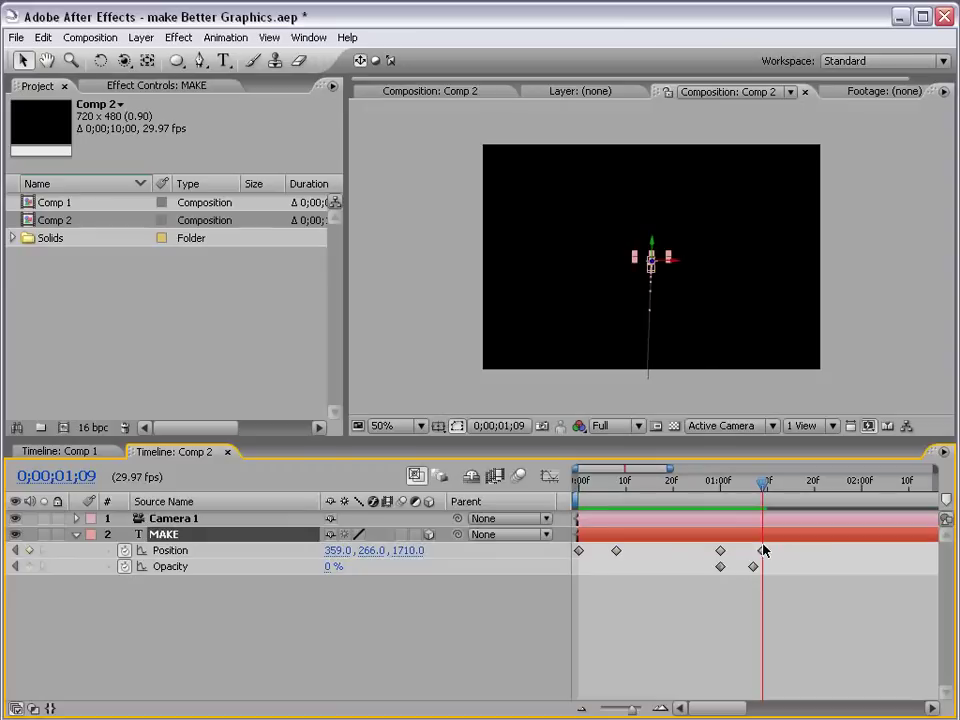
pyautogui.press('-')
pyautogui.press('-')
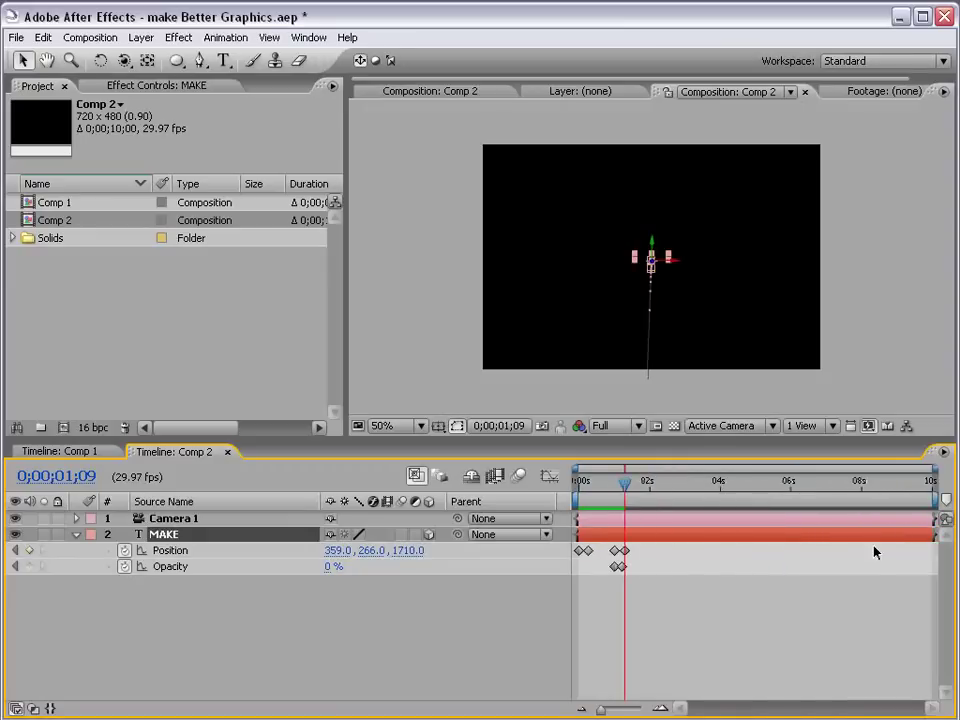
pyautogui.moveTo(932, 538); pyautogui.dragTo(633, 560)
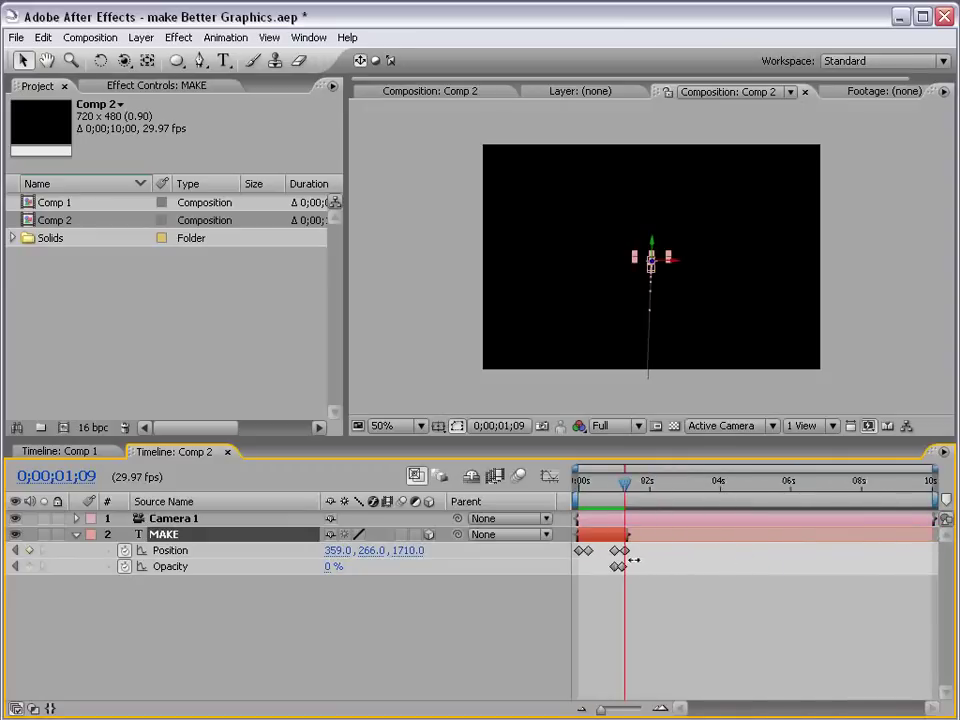
pyautogui.press('=')
pyautogui.press('=')
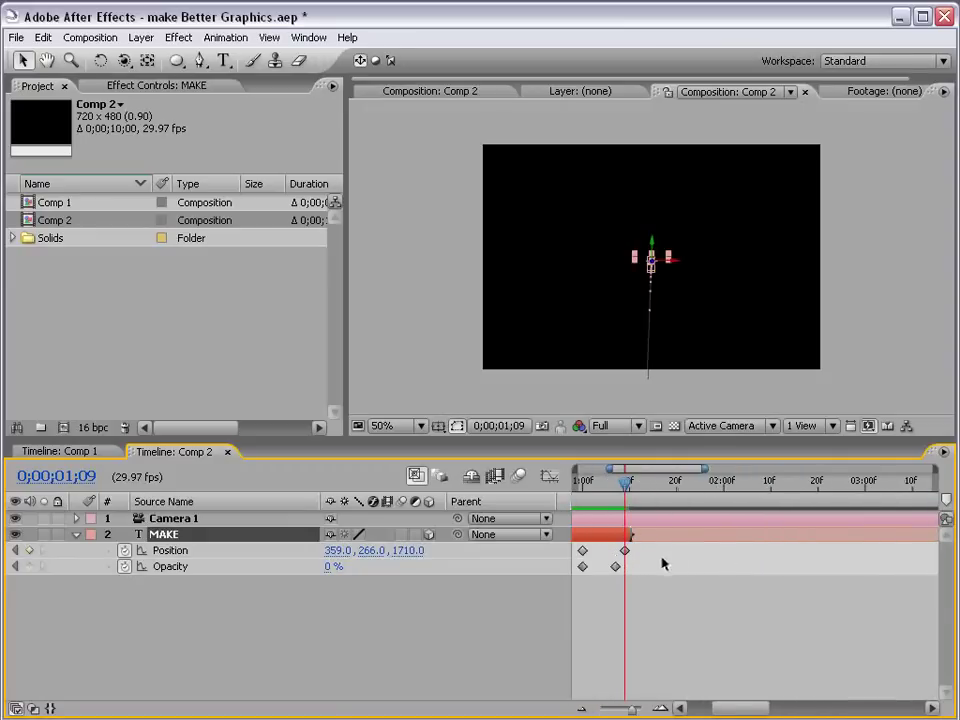
pyautogui.press('KP_0')
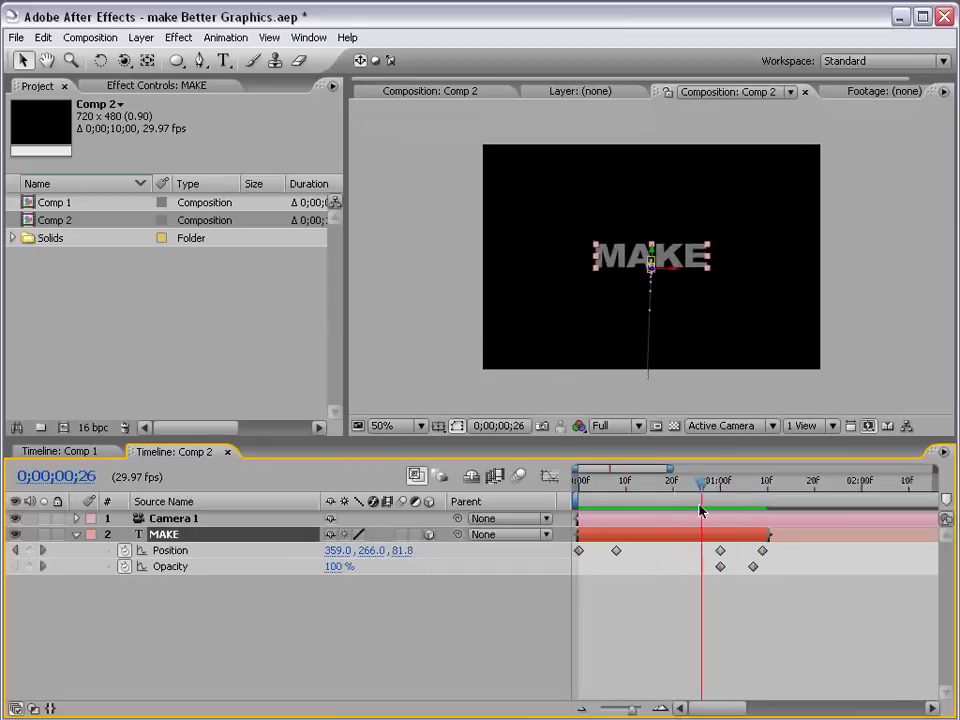
pyautogui.click(768, 580)
# Step: Apply a Radial Ramp to MAKE with its start point at the text centre (360, 226)
pyautogui.click(626, 537)
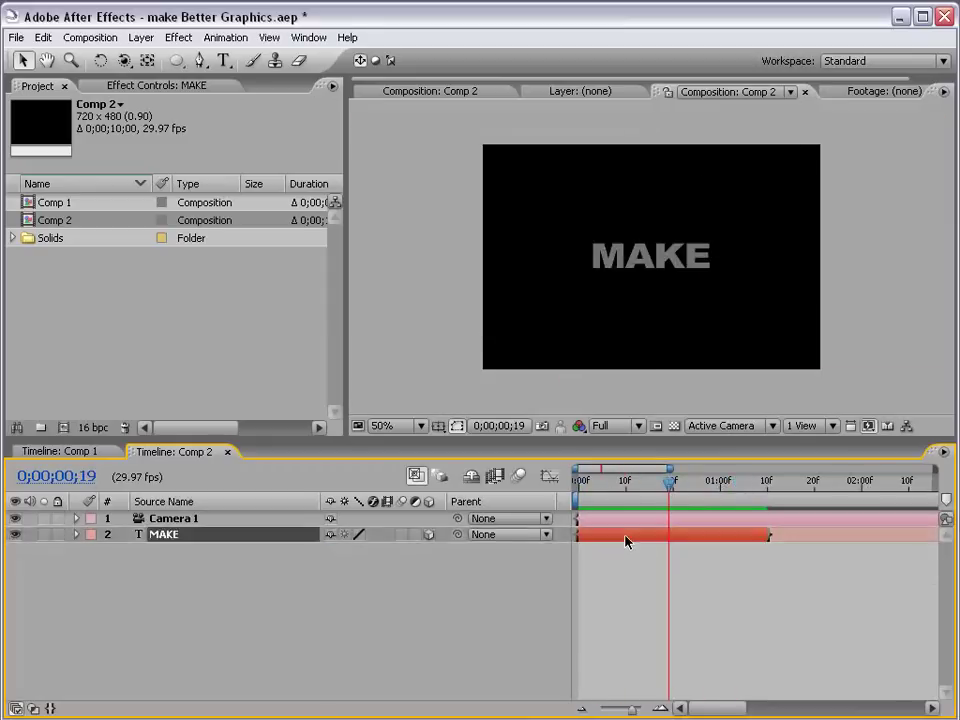
pyautogui.click(179, 37)
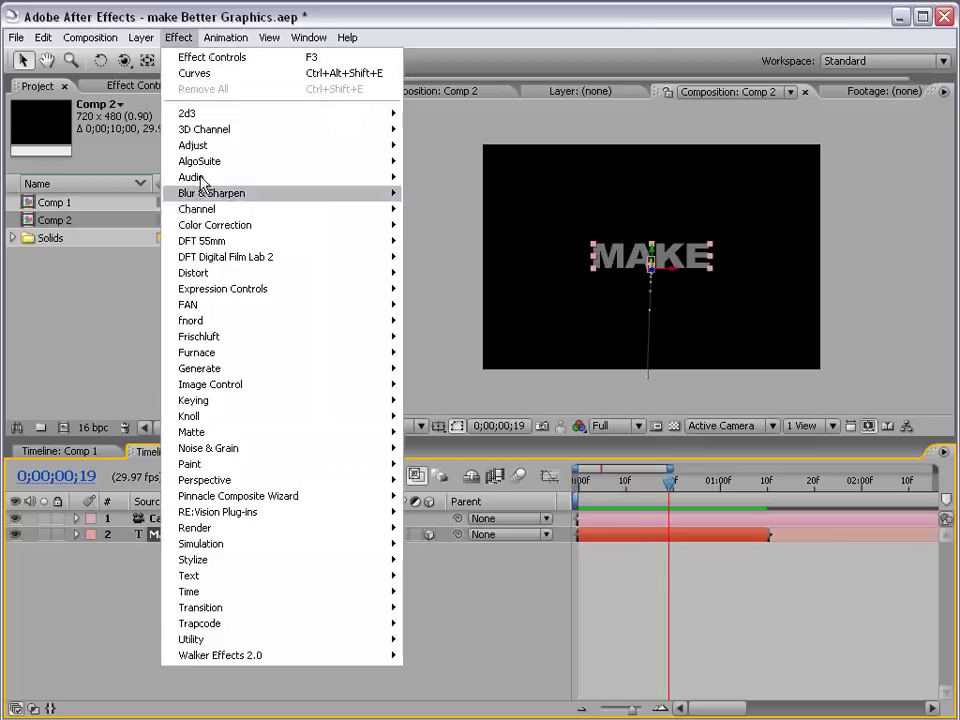
pyautogui.moveTo(200, 368)
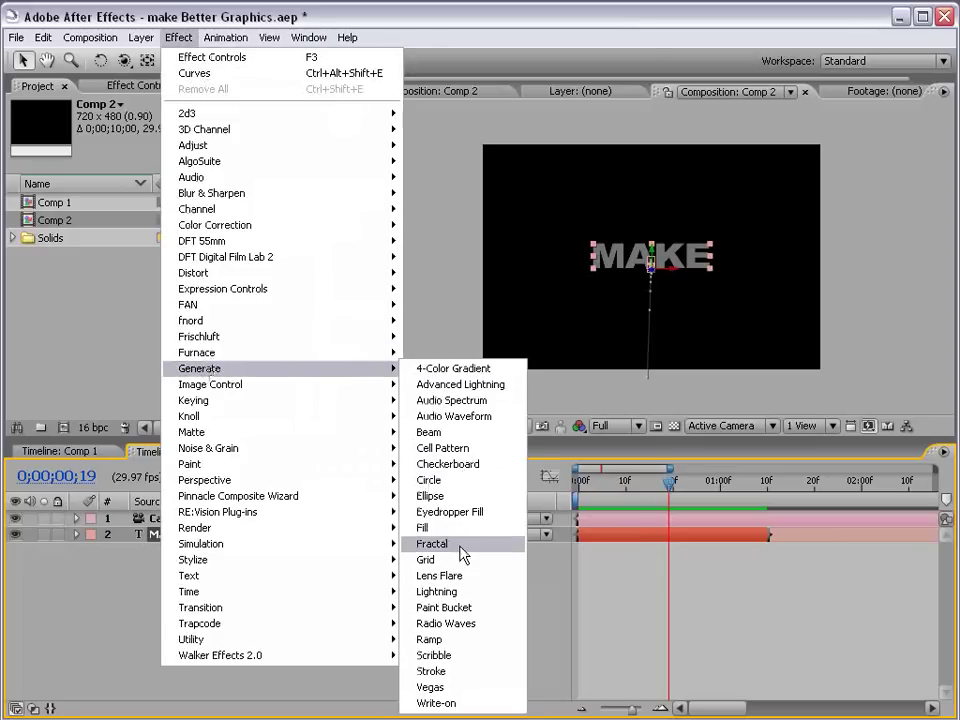
pyautogui.click(457, 639)
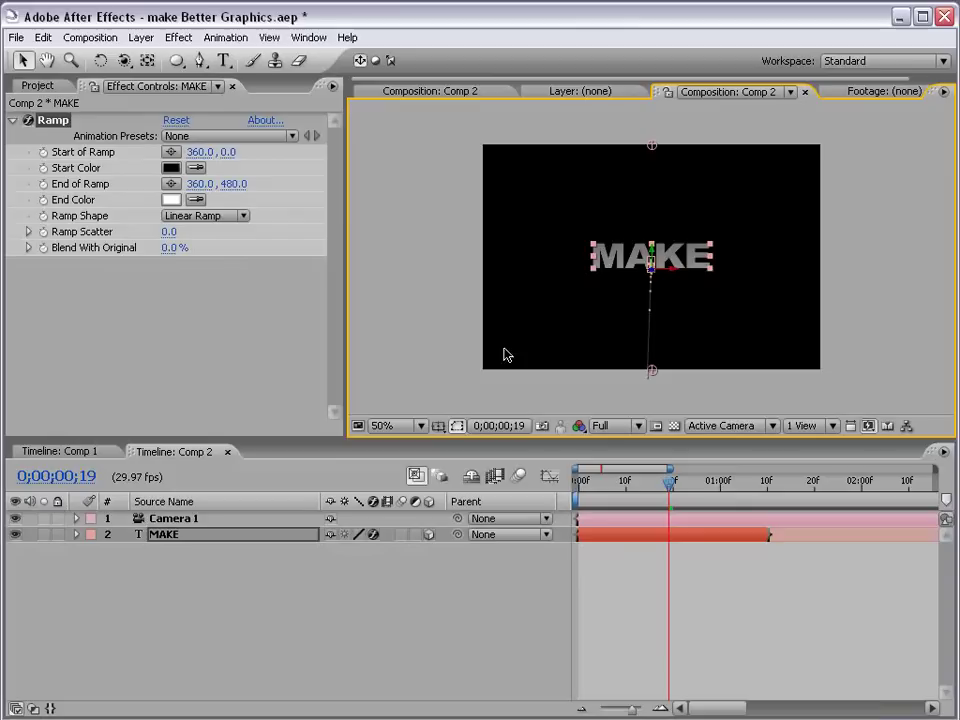
pyautogui.click(200, 216)
pyautogui.click(200, 236)
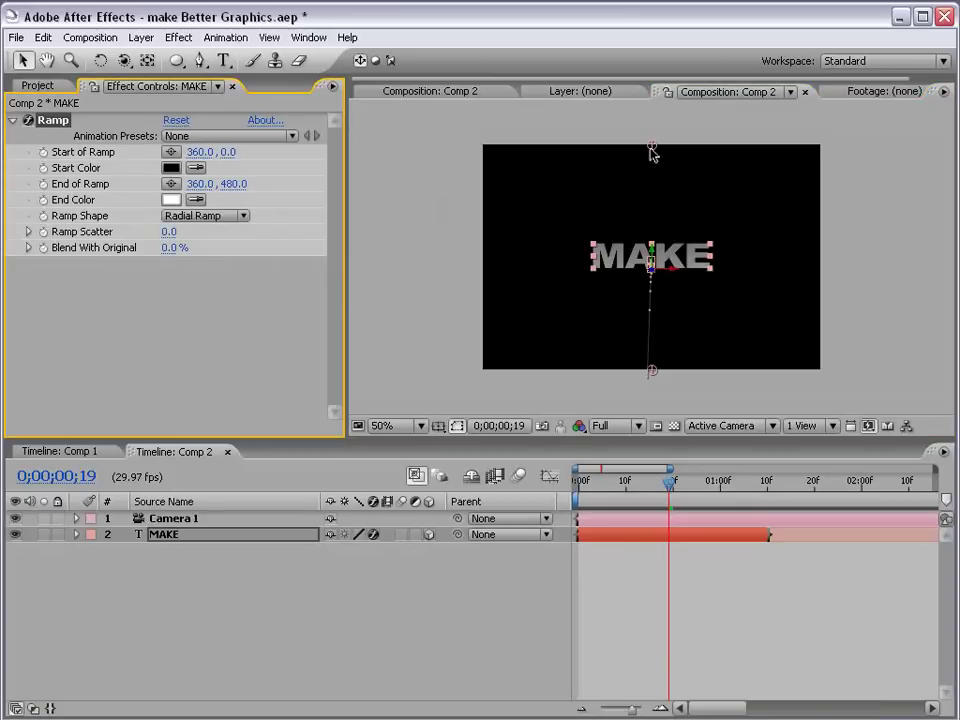
pyautogui.moveTo(651, 150); pyautogui.dragTo(653, 253)
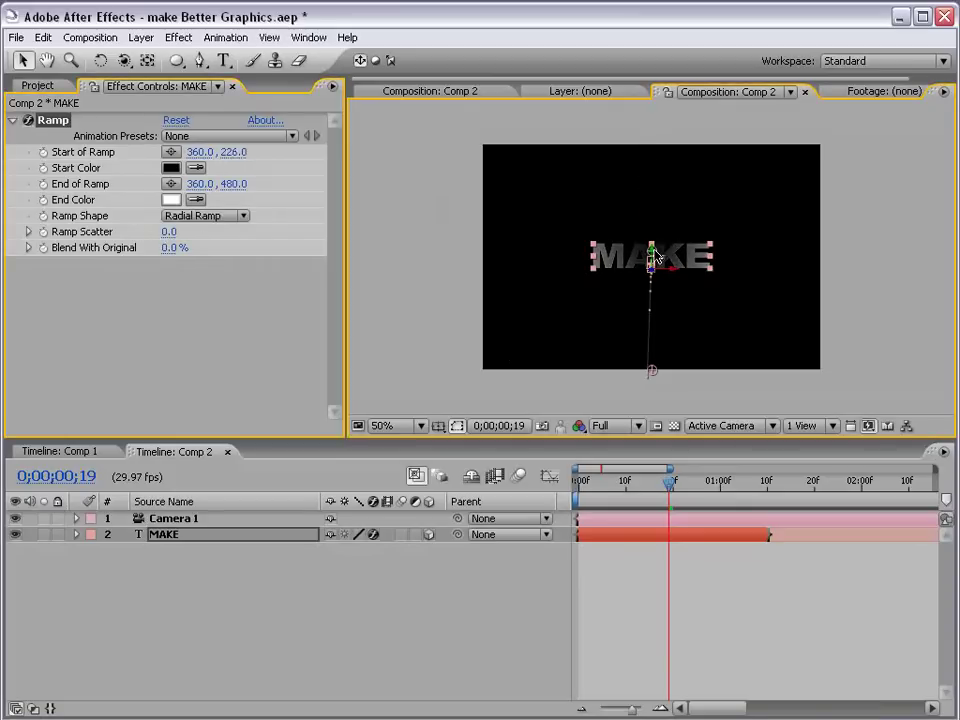
# Step: Set the ramp's start colour to mid grey and end colour to near-black 202020
pyautogui.click(171, 168)
pyautogui.moveTo(203, 263); pyautogui.dragTo(129, 381)
pyautogui.click(620, 257)
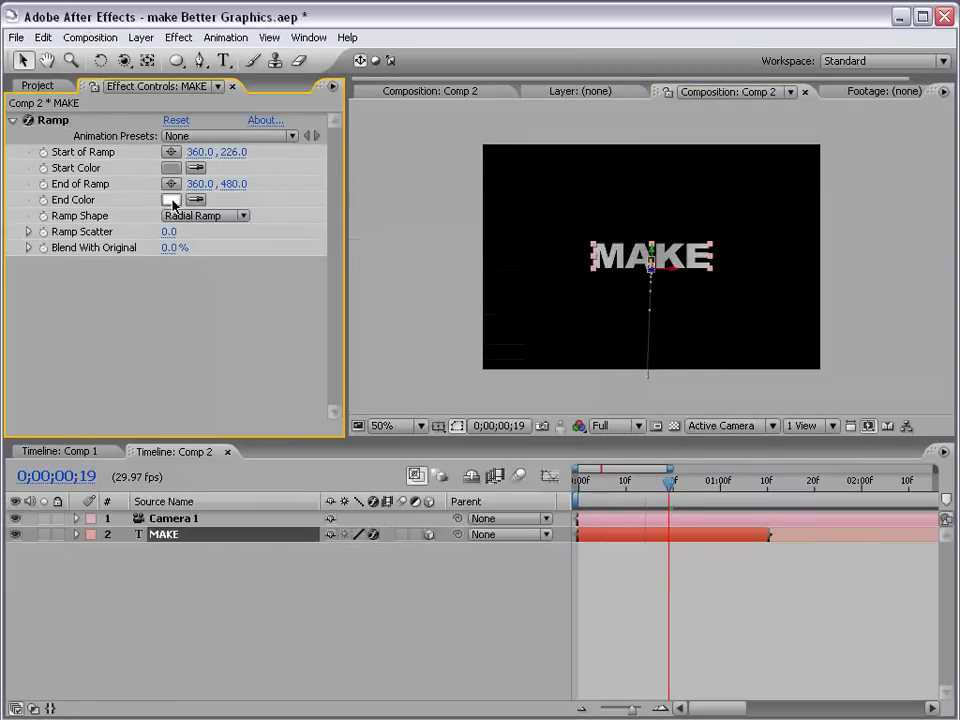
pyautogui.click(171, 199)
pyautogui.moveTo(245, 420); pyautogui.dragTo(205, 476)
pyautogui.click(611, 259)
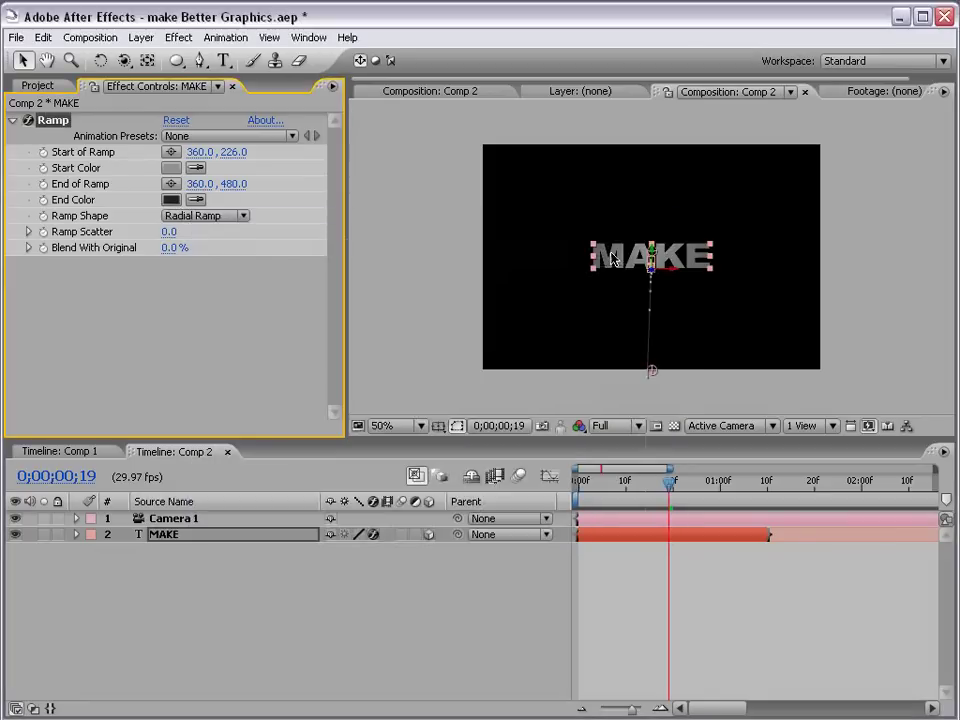
pyautogui.click(173, 200)
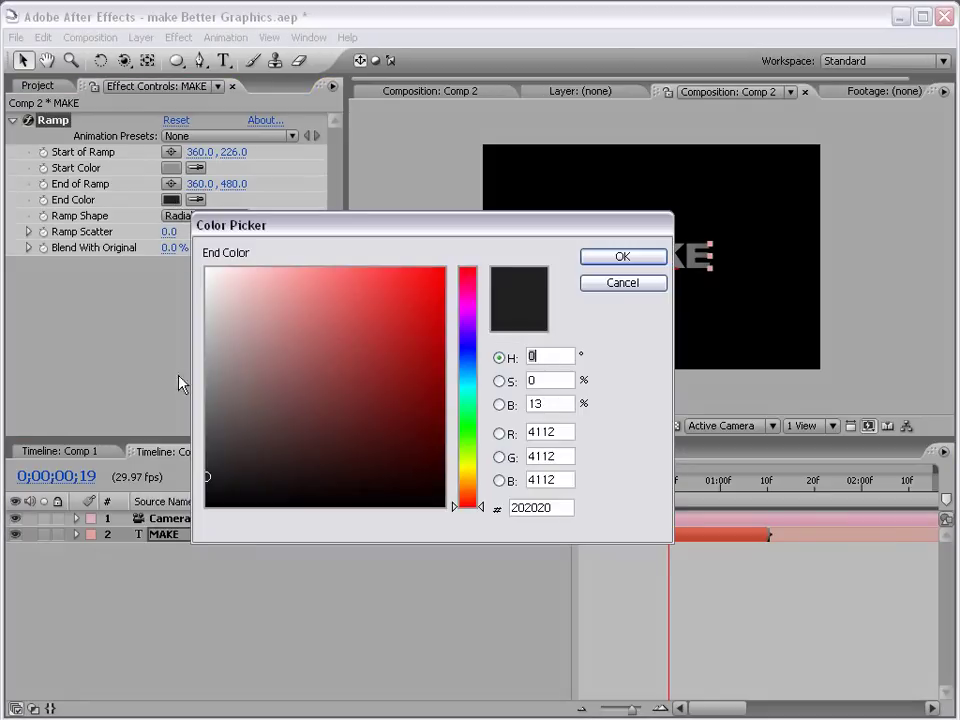
pyautogui.moveTo(208, 470); pyautogui.dragTo(206, 499)
pyautogui.click(632, 253)
# Step: Move the ramp's end point up to 360, 422 and check it at full size
pyautogui.press('.')
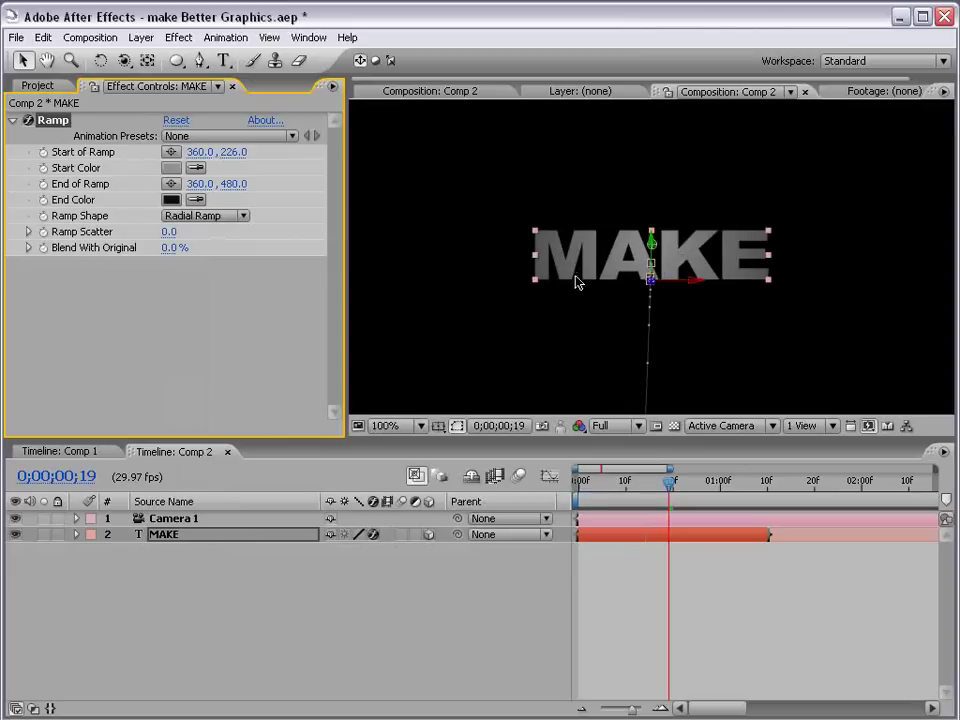
pyautogui.press(',')
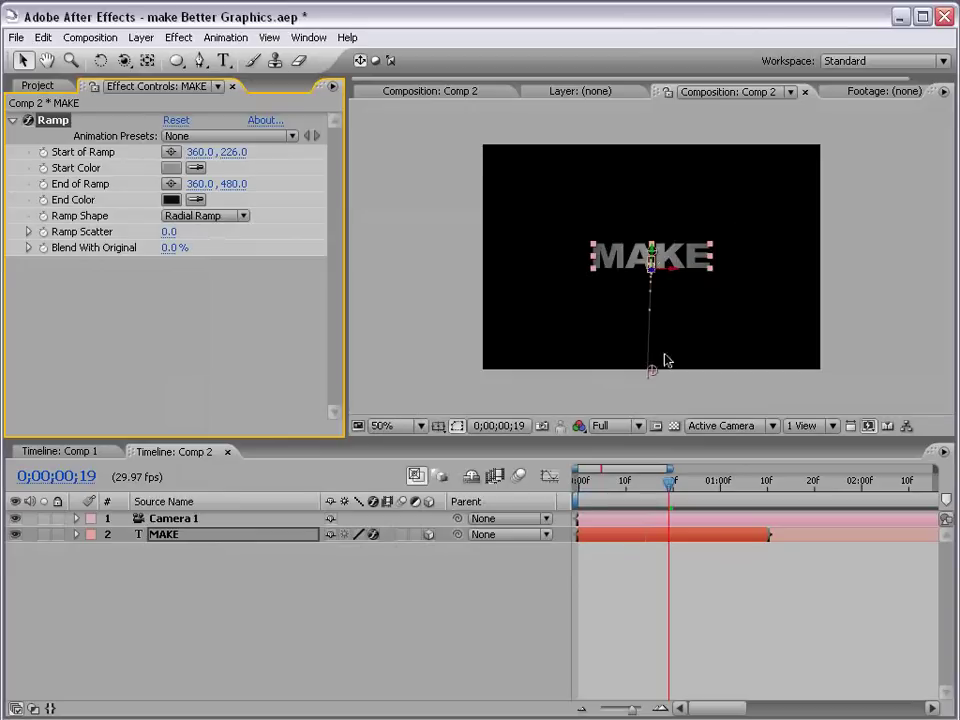
pyautogui.moveTo(651, 369); pyautogui.dragTo(653, 343)
pyautogui.press('.')
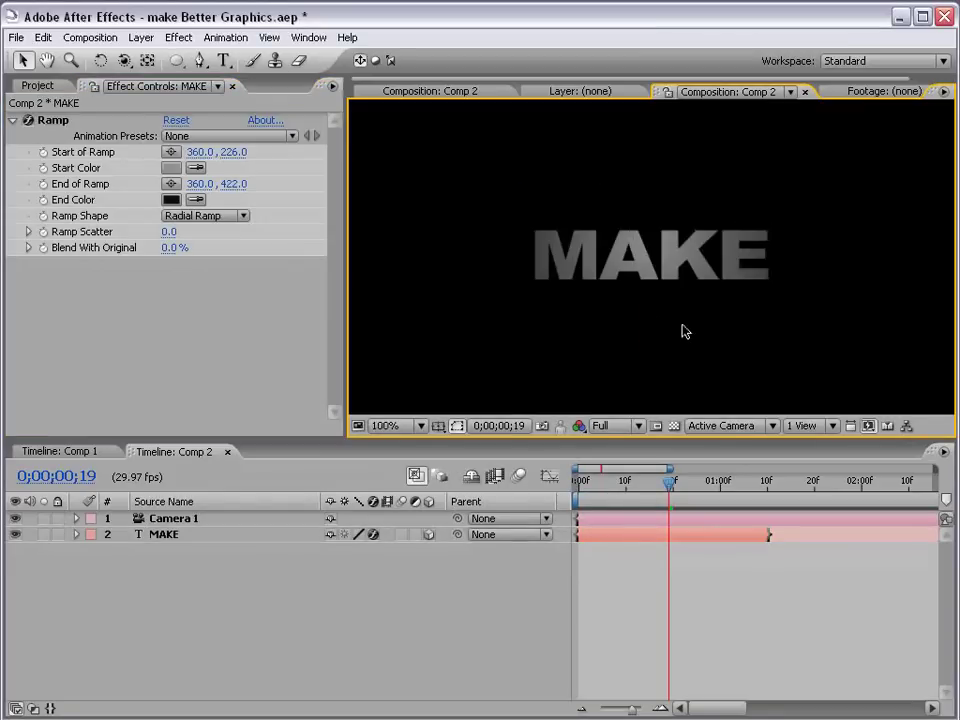
pyautogui.press(',')
pyautogui.click(660, 533)
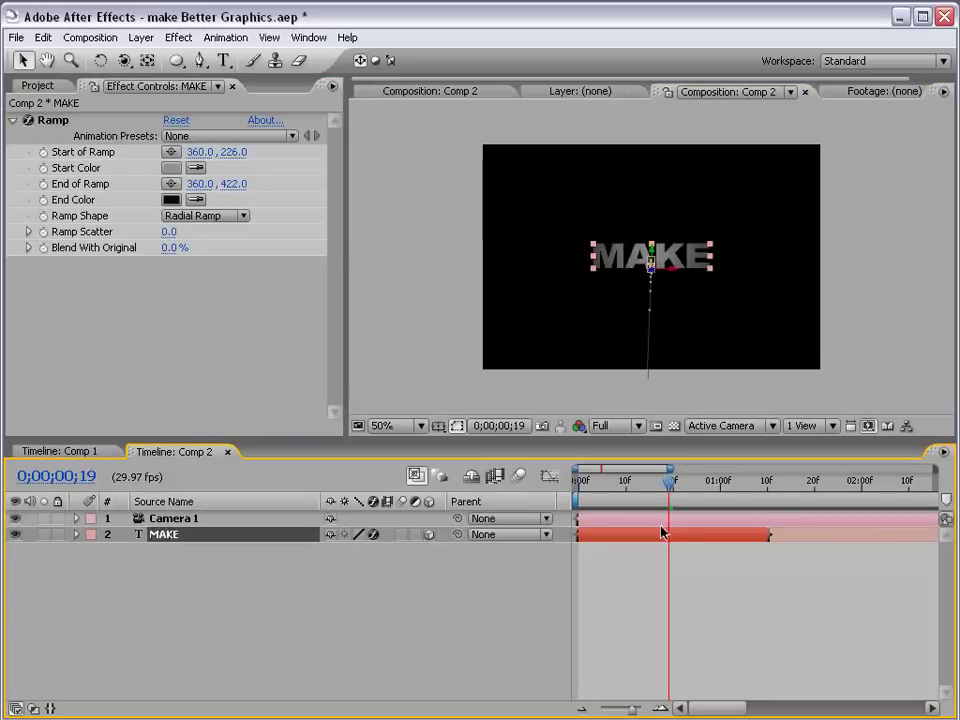
# Step: Add Hue/Saturation to MAKE and colorize it with tint hue 211° and saturation 10
pyautogui.click(178, 37)
pyautogui.moveTo(326, 224)
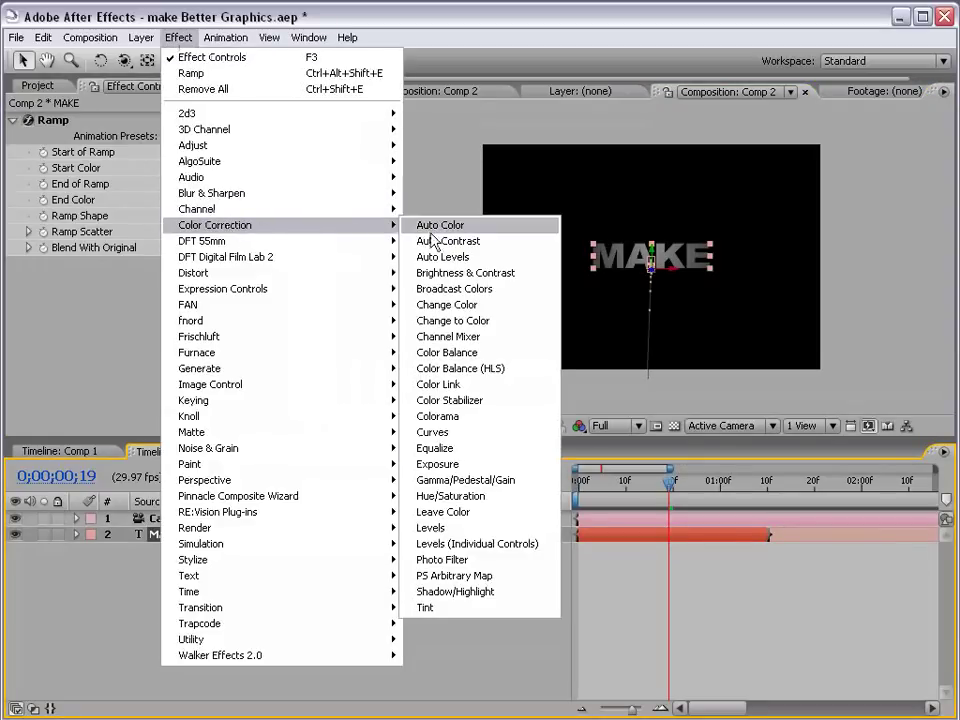
pyautogui.click(470, 496)
pyautogui.scroll(-2, 333, 232)
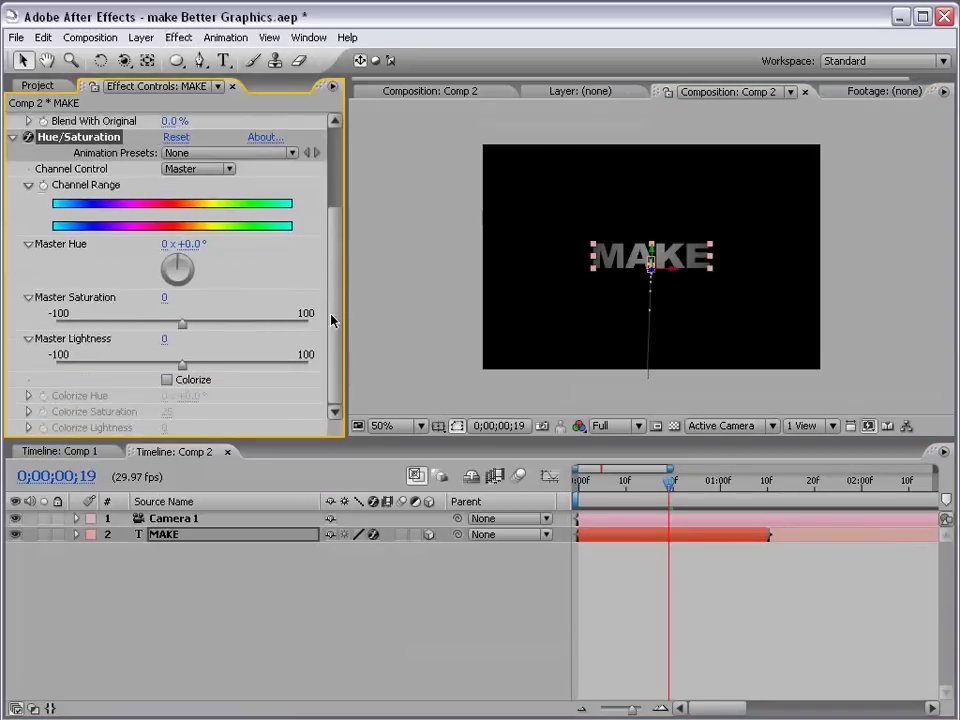
pyautogui.click(167, 380)
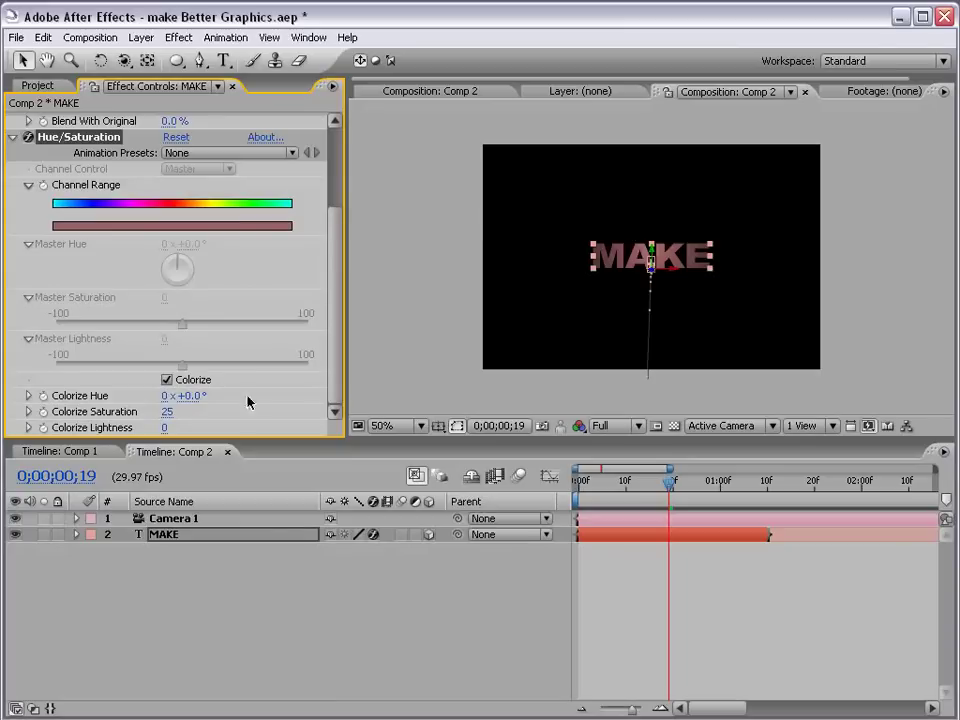
pyautogui.moveTo(197, 403); pyautogui.dragTo(285, 383)
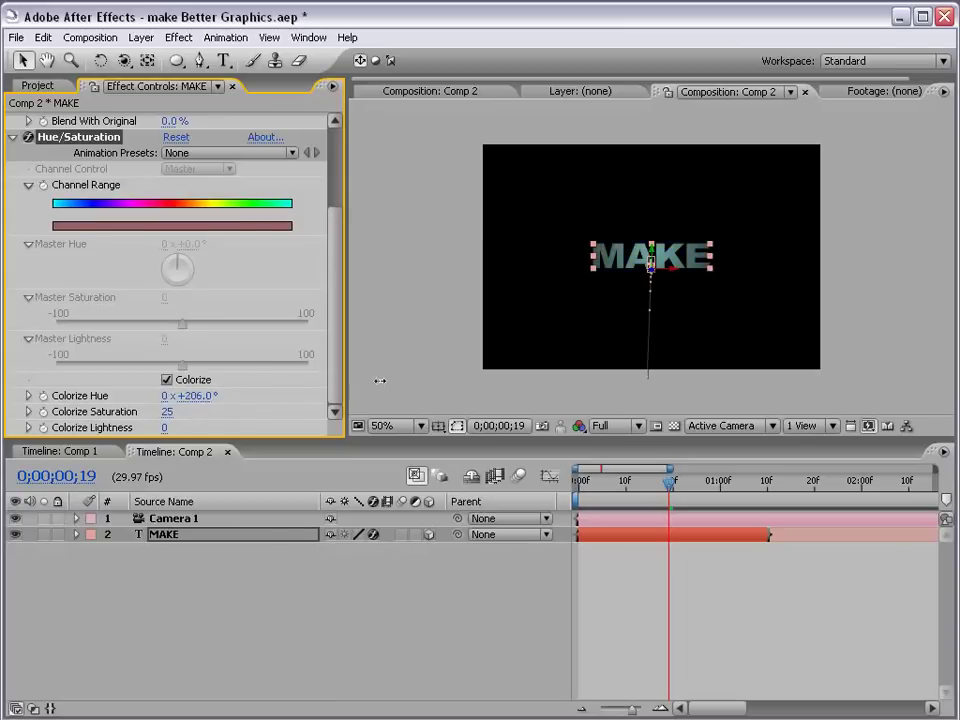
pyautogui.moveTo(380, 380)
pyautogui.mouseDown()
pyautogui.moveTo(372, 385)
pyautogui.moveTo(384, 385)
pyautogui.mouseUp()
pyautogui.press('F2')
pyautogui.moveTo(170, 423); pyautogui.dragTo(152, 424)
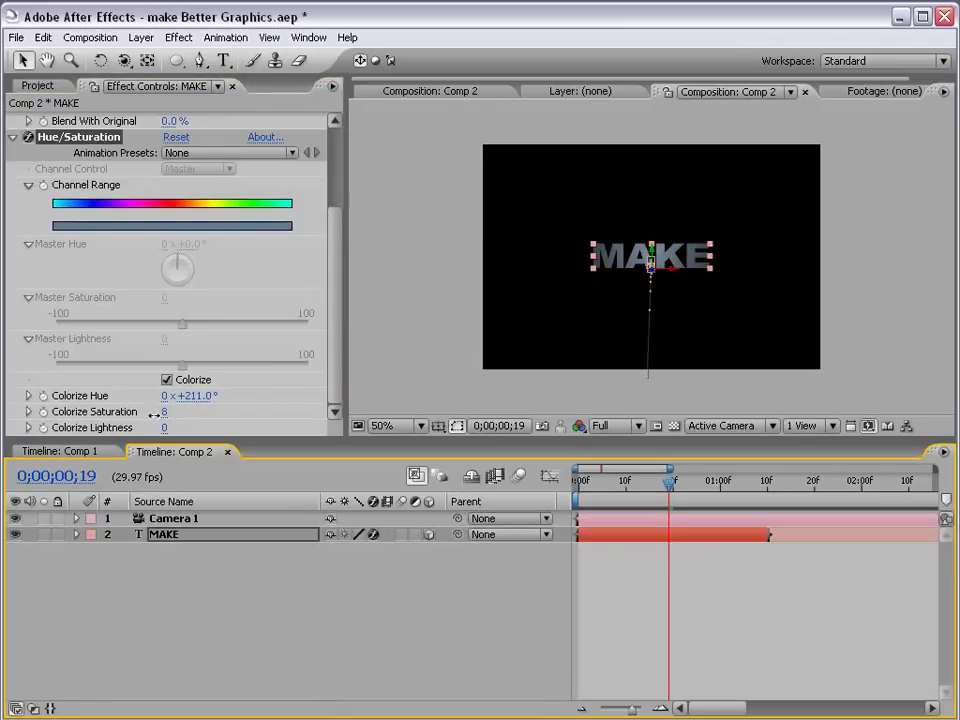
pyautogui.click(514, 561)
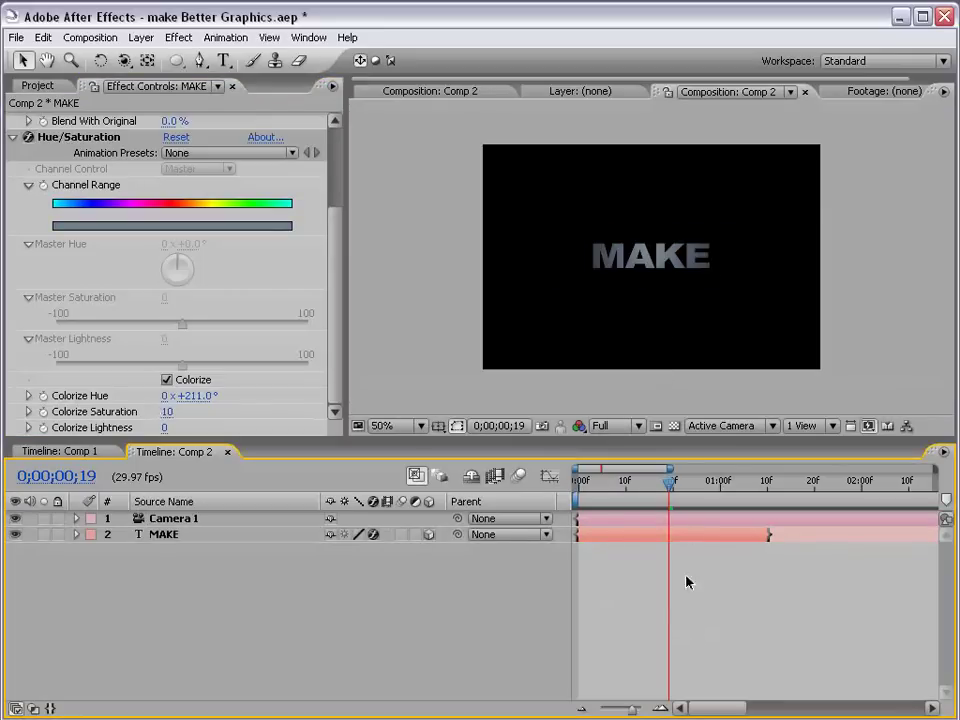
# Step: Collapse the Ramp and Hue/Saturation effect settings and reselect the MAKE layer
pyautogui.moveTo(333, 253); pyautogui.dragTo(4, 140)
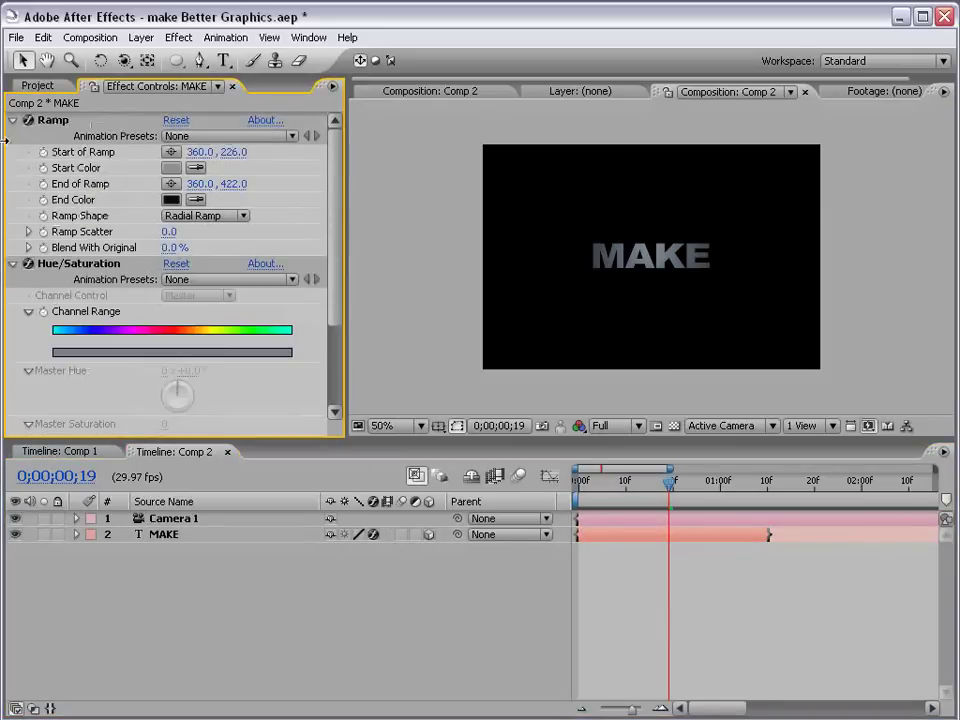
pyautogui.click(13, 120)
pyautogui.click(14, 136)
pyautogui.click(178, 37)
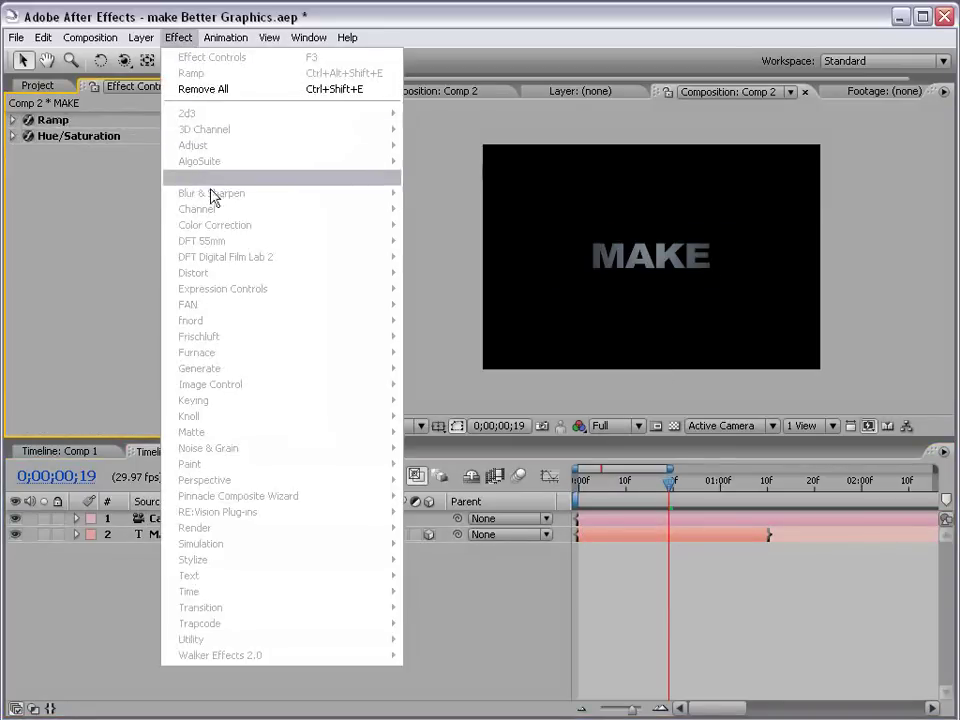
pyautogui.click(549, 445)
pyautogui.click(596, 532)
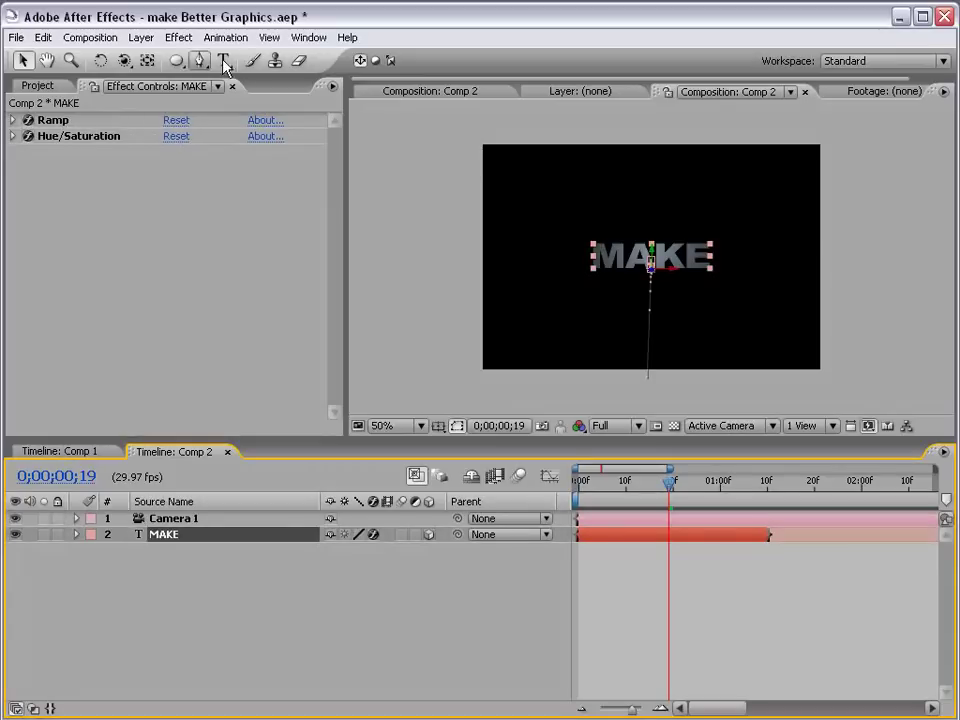
# Step: Apply Levels to MAKE with input black 2955.5 and input white 27113.9
pyautogui.click(178, 37)
pyautogui.moveTo(222, 230)
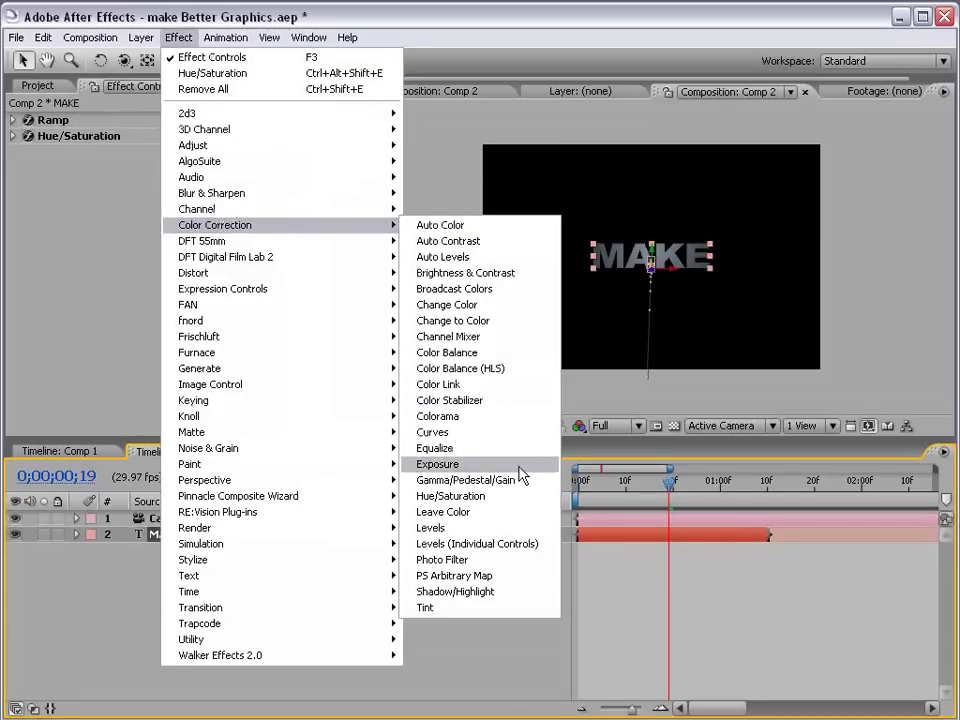
pyautogui.click(432, 528)
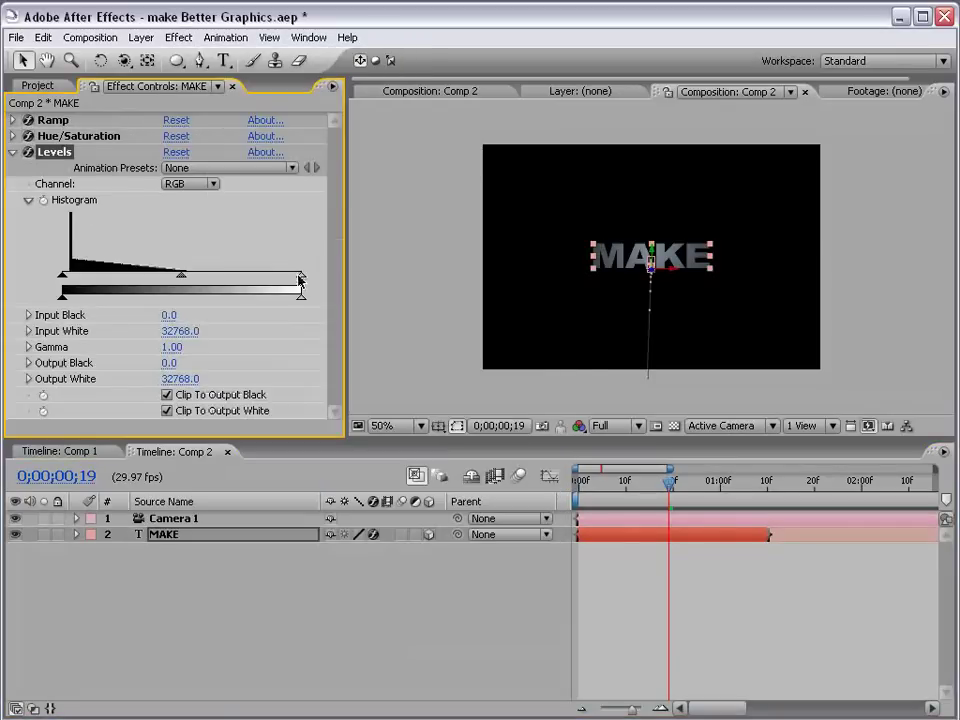
pyautogui.moveTo(301, 279); pyautogui.dragTo(260, 279)
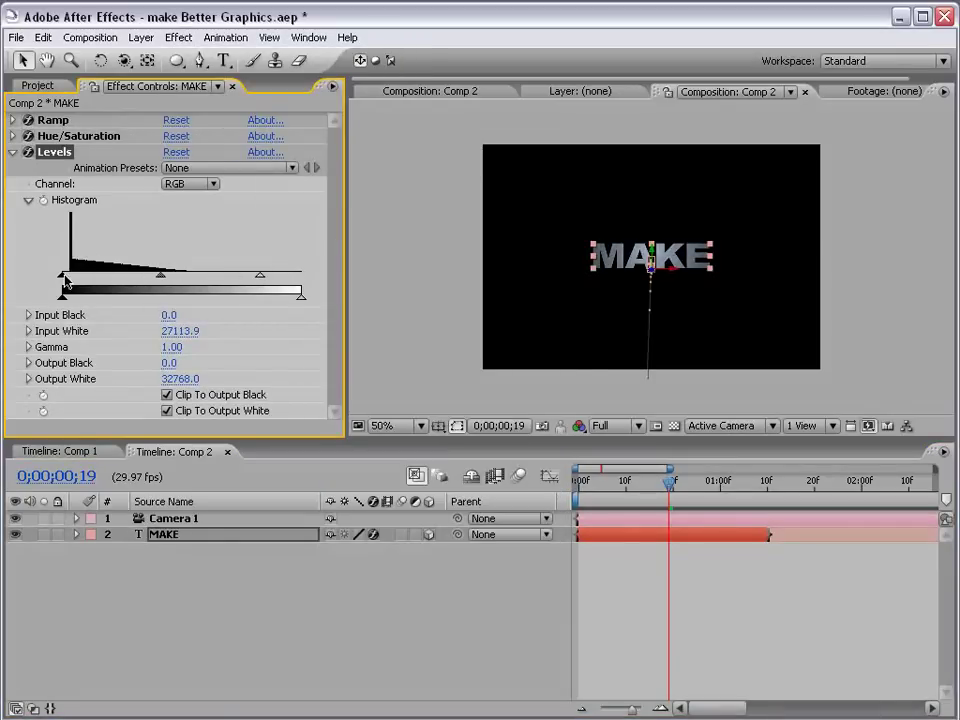
pyautogui.moveTo(64, 280); pyautogui.dragTo(84, 280)
pyautogui.click(626, 598)
pyautogui.scroll(2, 668, 307)
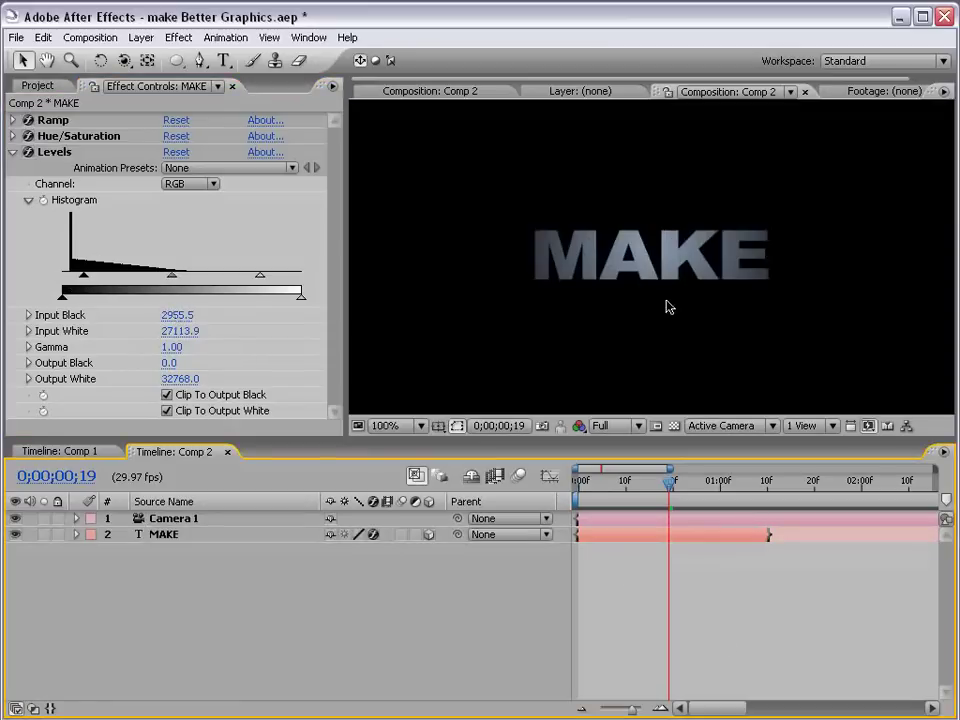
pyautogui.scroll(-1, 668, 307)
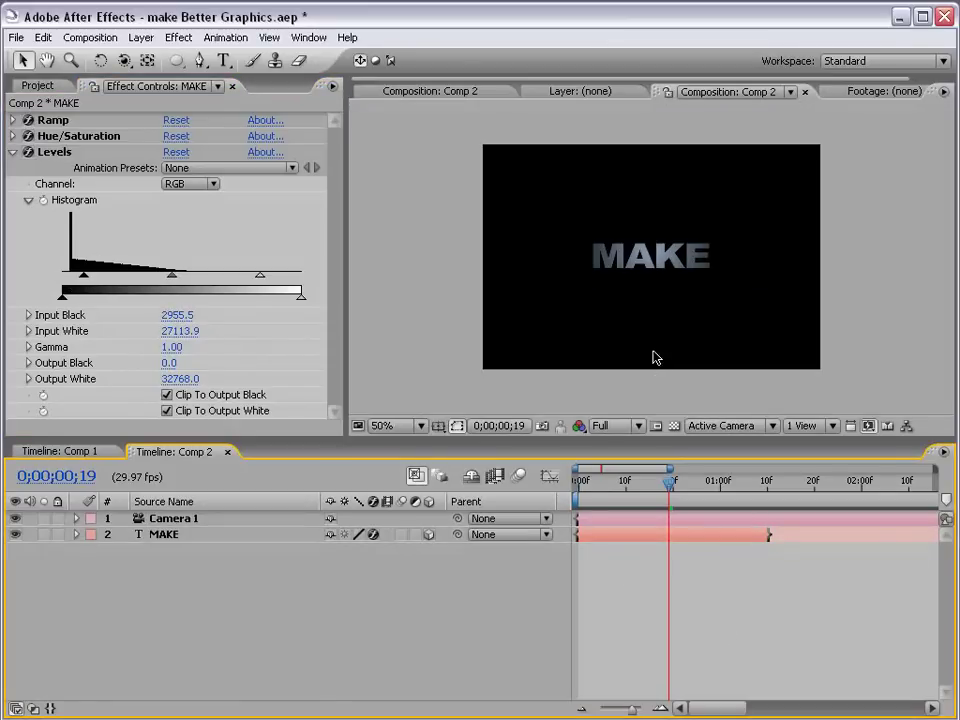
# Step: Reveal MAKE's keyframes and duplicate the layer into three copies
pyautogui.click(170, 533)
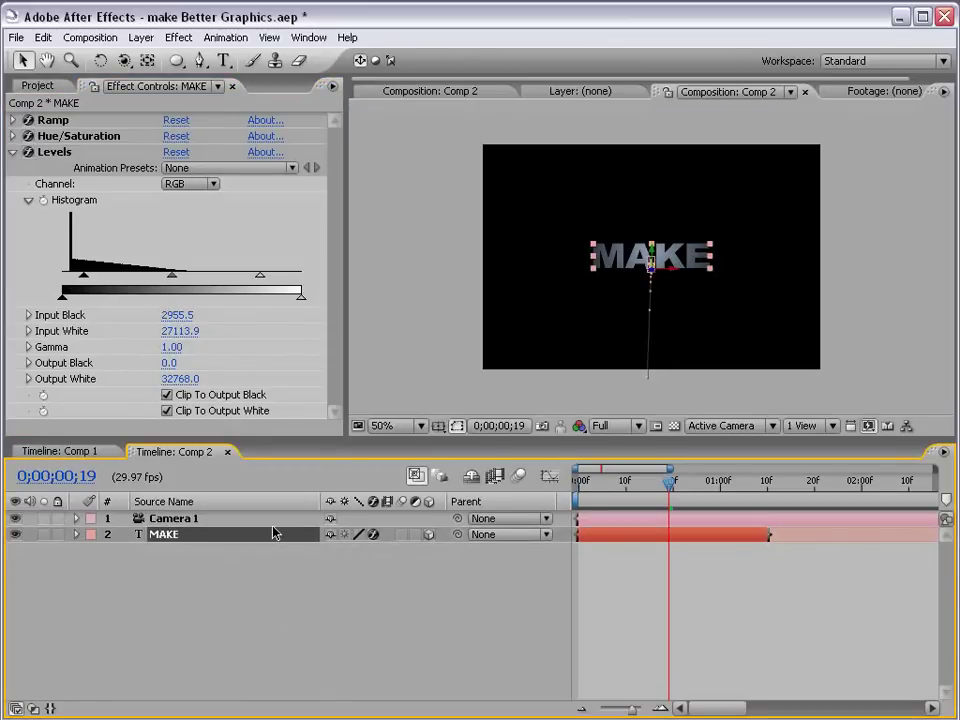
pyautogui.press('u')
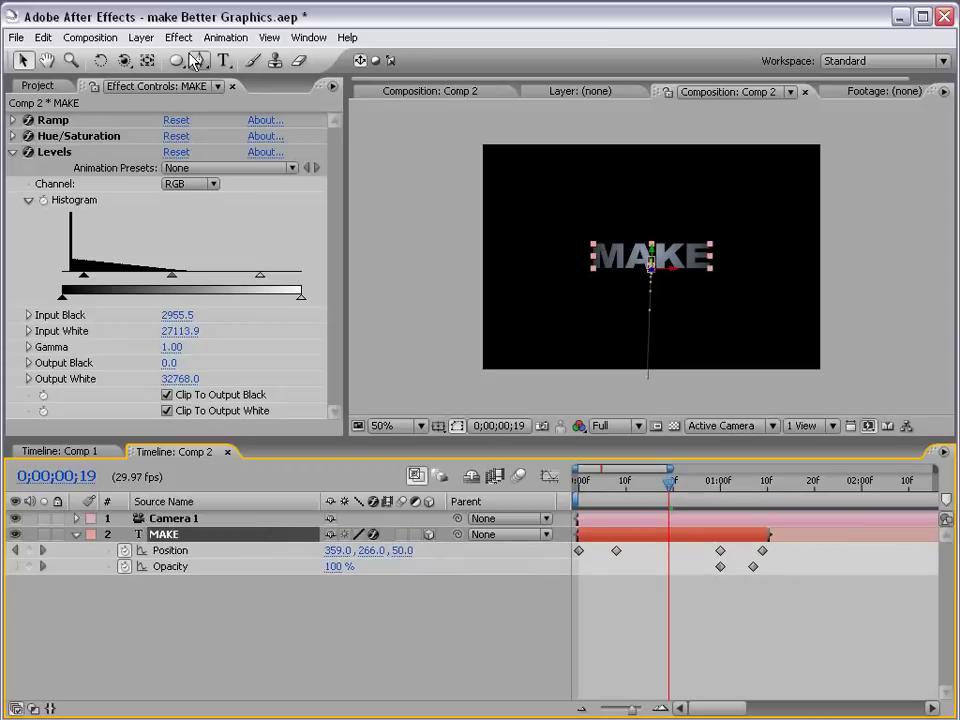
pyautogui.click(43, 37)
pyautogui.click(70, 201)
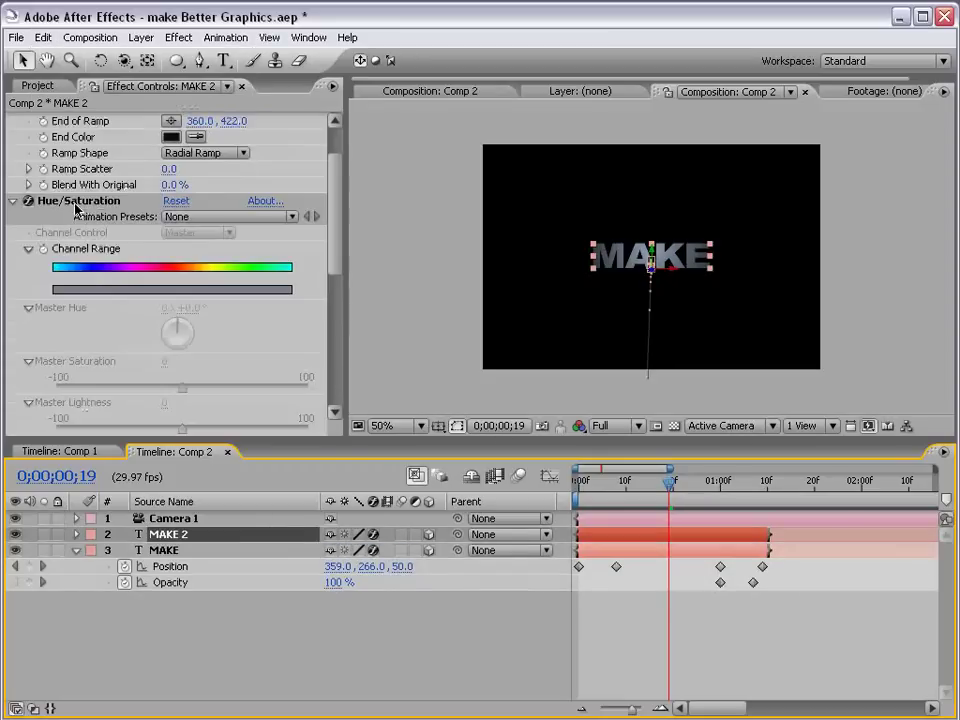
pyautogui.hotkey('ctrl', 'd')
pyautogui.hotkey('ctrl', 'd')
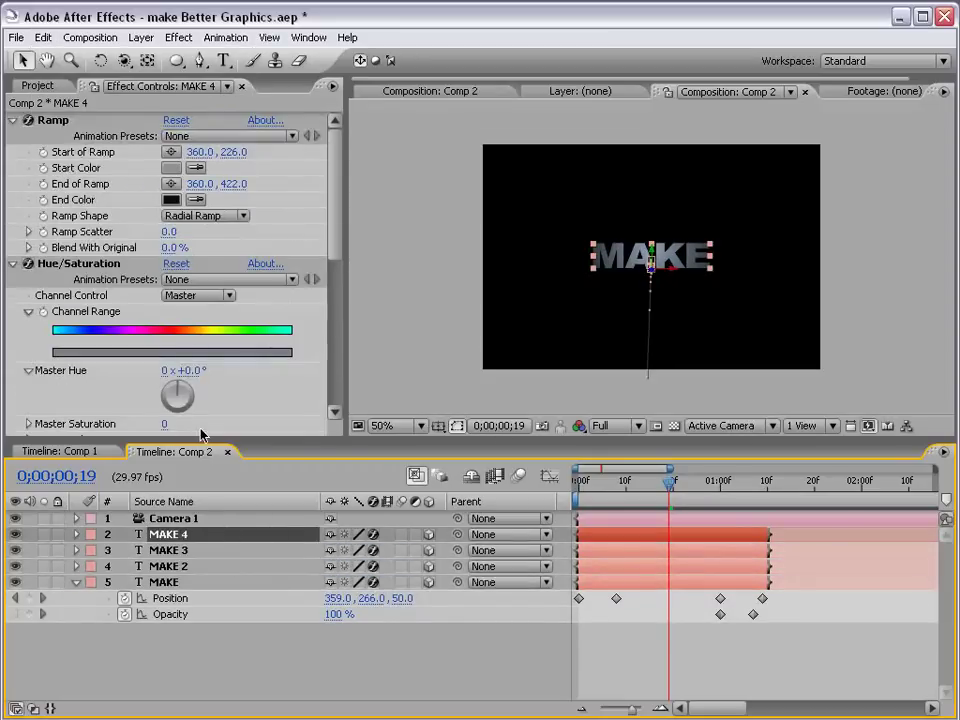
# Step: Offset MAKE 2 to start at 1 second and MAKE 3 at about 2 seconds
pyautogui.moveTo(201, 438); pyautogui.dragTo(201, 374)
pyautogui.moveTo(598, 508); pyautogui.dragTo(744, 505)
pyautogui.moveTo(716, 420); pyautogui.dragTo(720, 425)
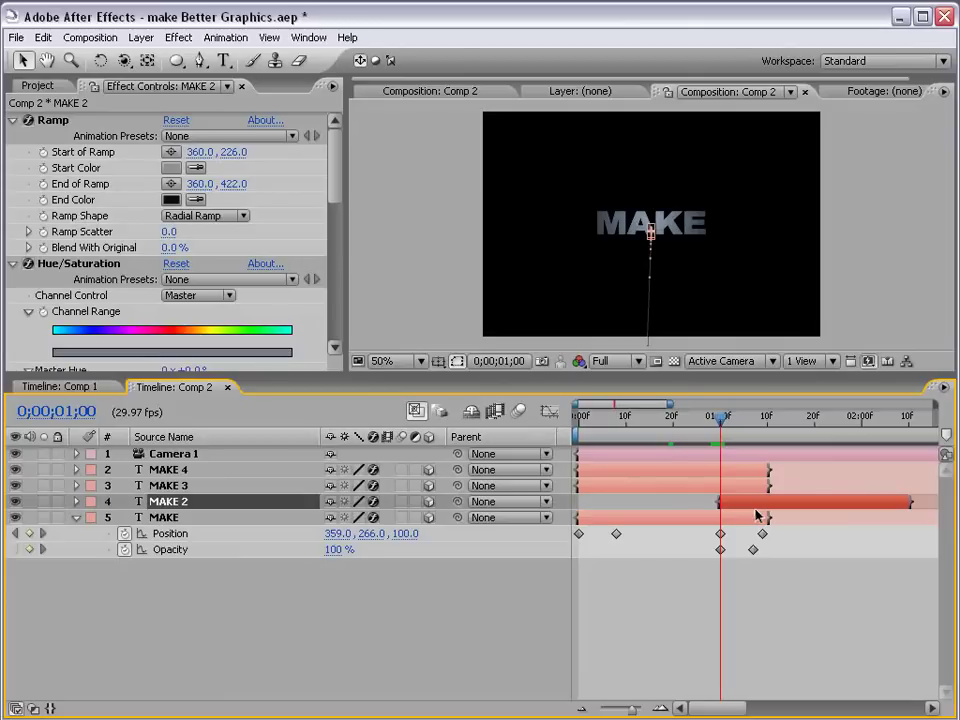
pyautogui.press('-')
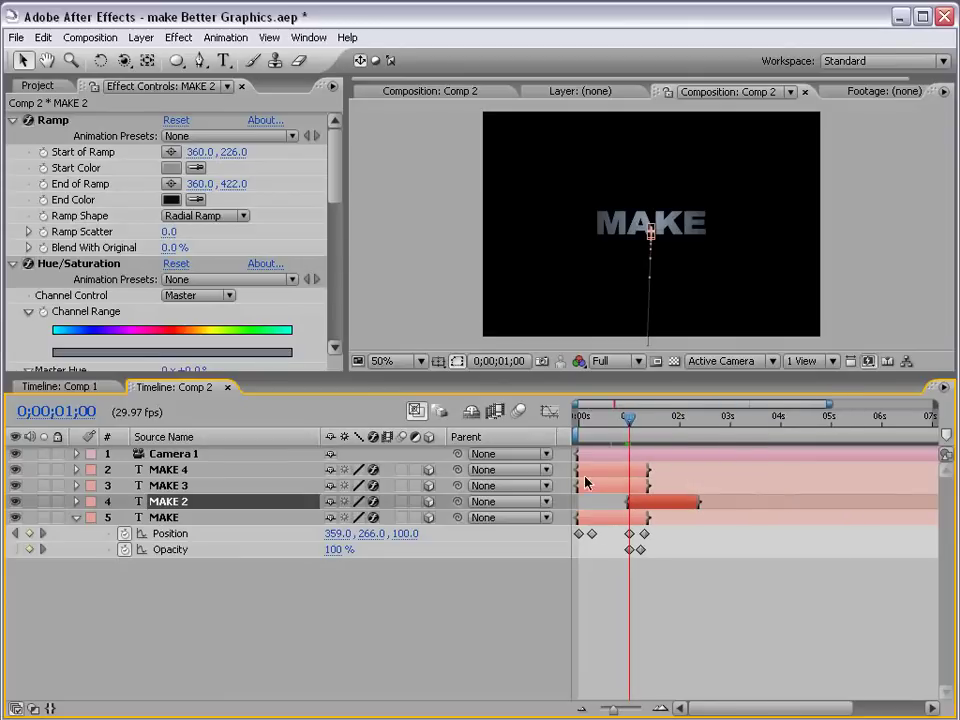
pyautogui.moveTo(586, 484); pyautogui.dragTo(691, 497)
pyautogui.click(685, 504)
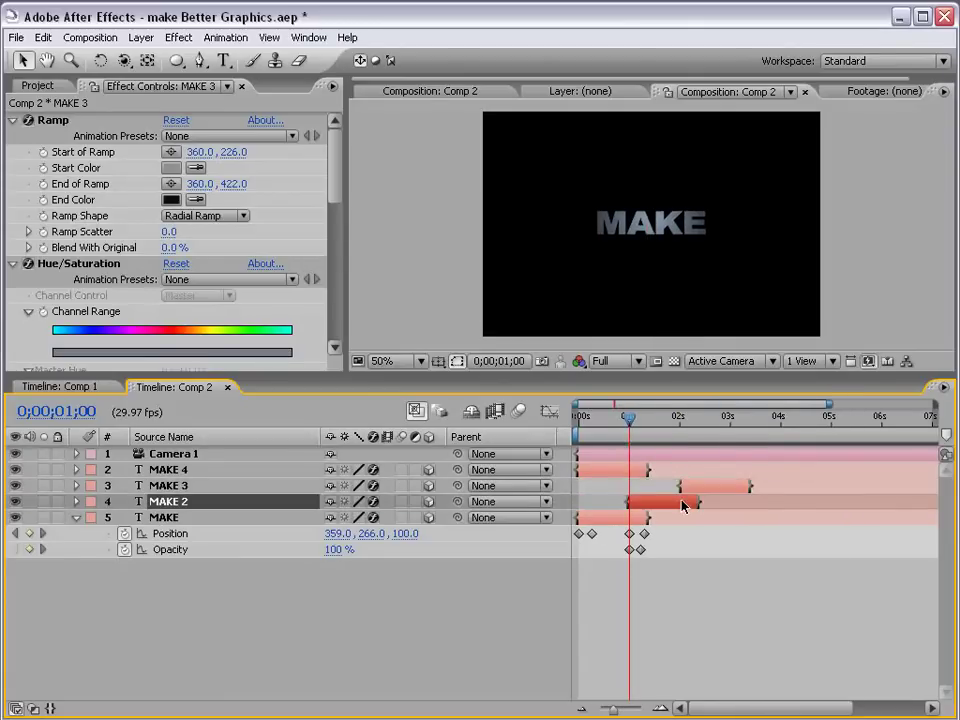
pyautogui.keyDown('shift'); pyautogui.click(620, 472); pyautogui.keyUp('shift')
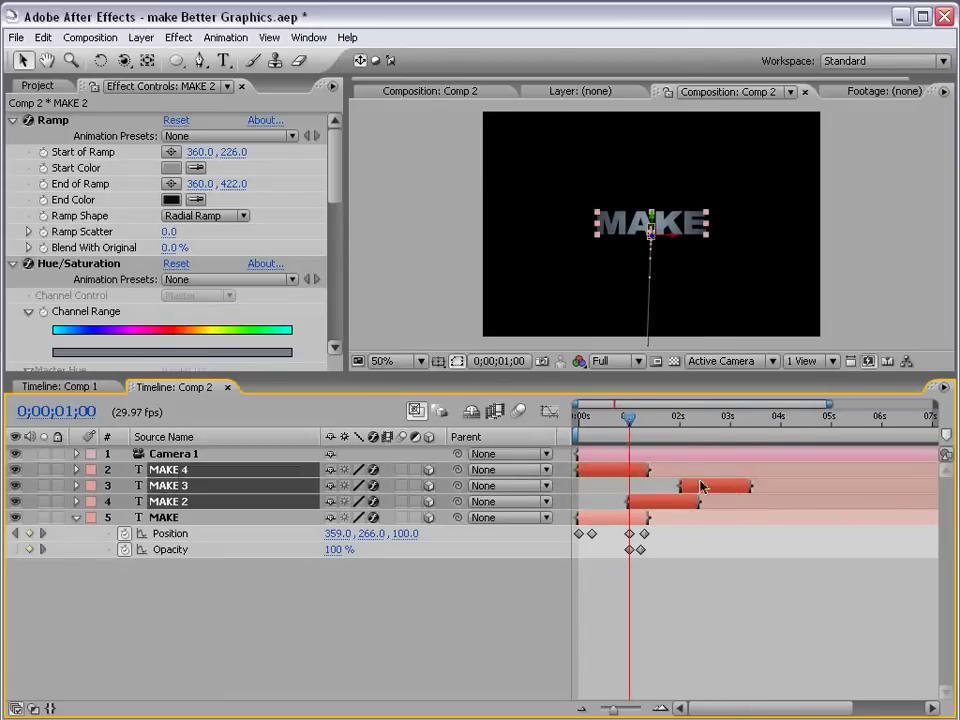
pyautogui.press('u')
# Step: Check MAKE 3 at 2 seconds, start MAKE 4 at 3 seconds, and scrub the stagger
pyautogui.click(718, 649)
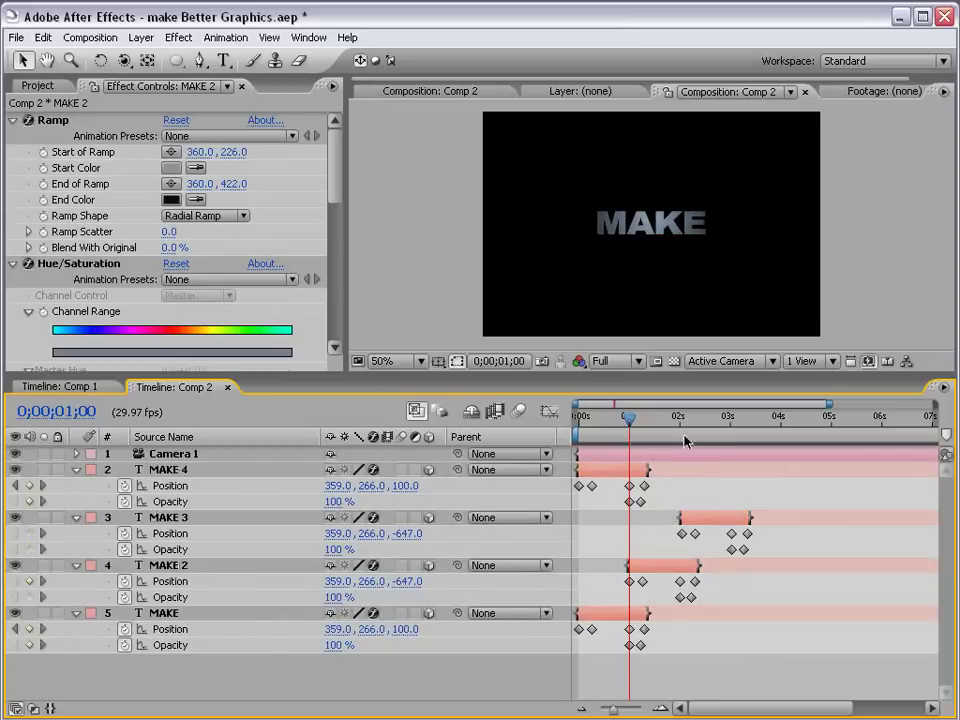
pyautogui.click(679, 418)
pyautogui.click(699, 520)
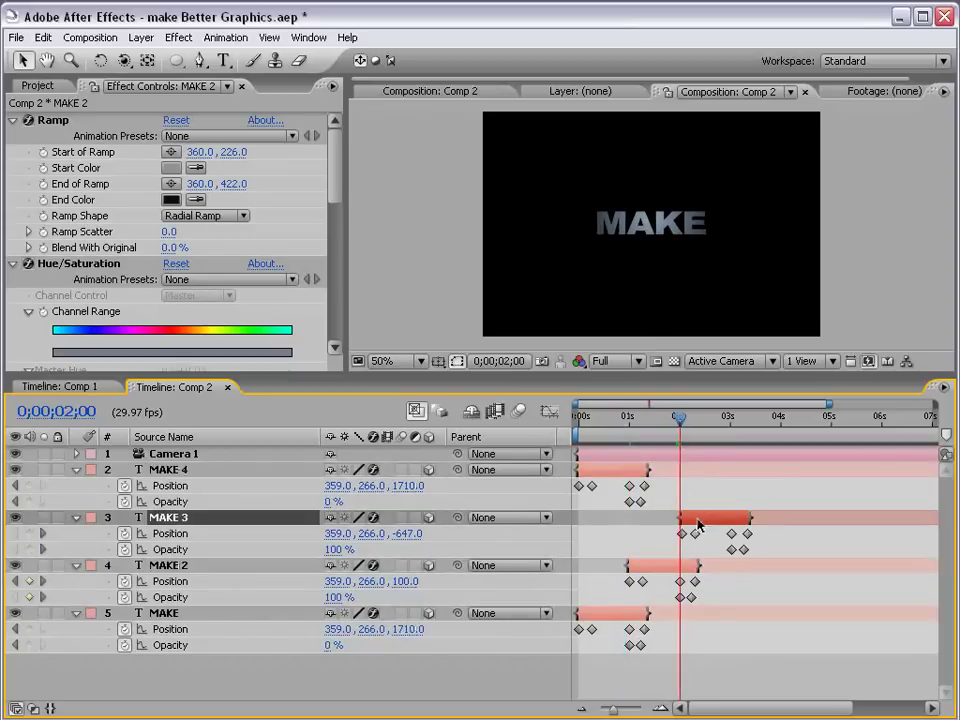
pyautogui.press('=')
pyautogui.press('=')
pyautogui.press('=')
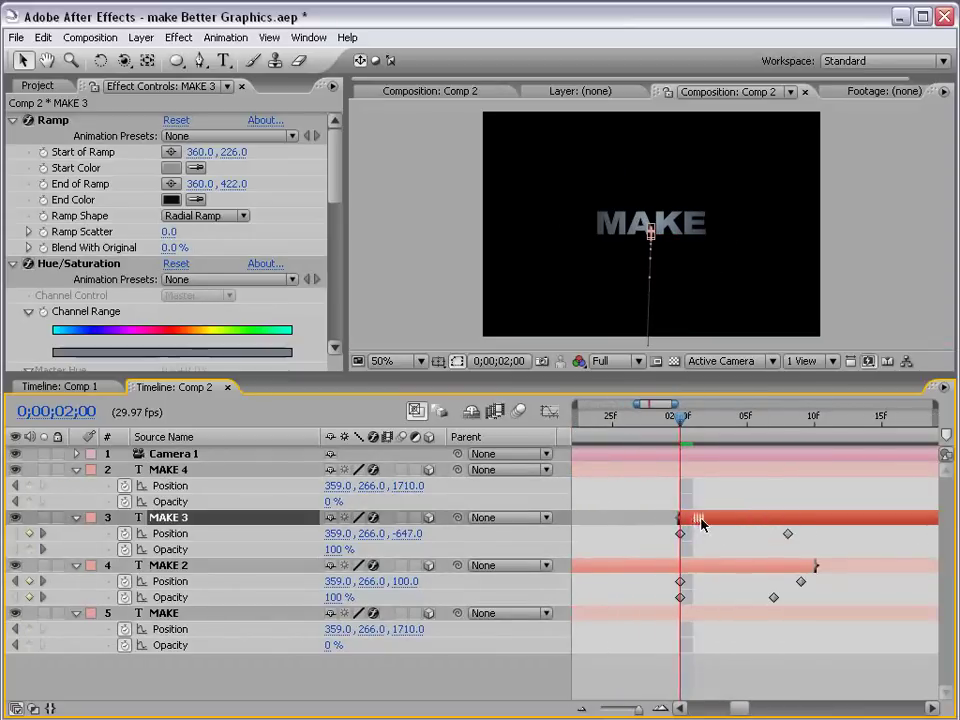
pyautogui.press('-')
pyautogui.press('-')
pyautogui.press('-')
pyautogui.click(615, 469)
pyautogui.moveTo(615, 469); pyautogui.dragTo(760, 480)
pyautogui.click(731, 431)
pyautogui.press('=')
pyautogui.press('=')
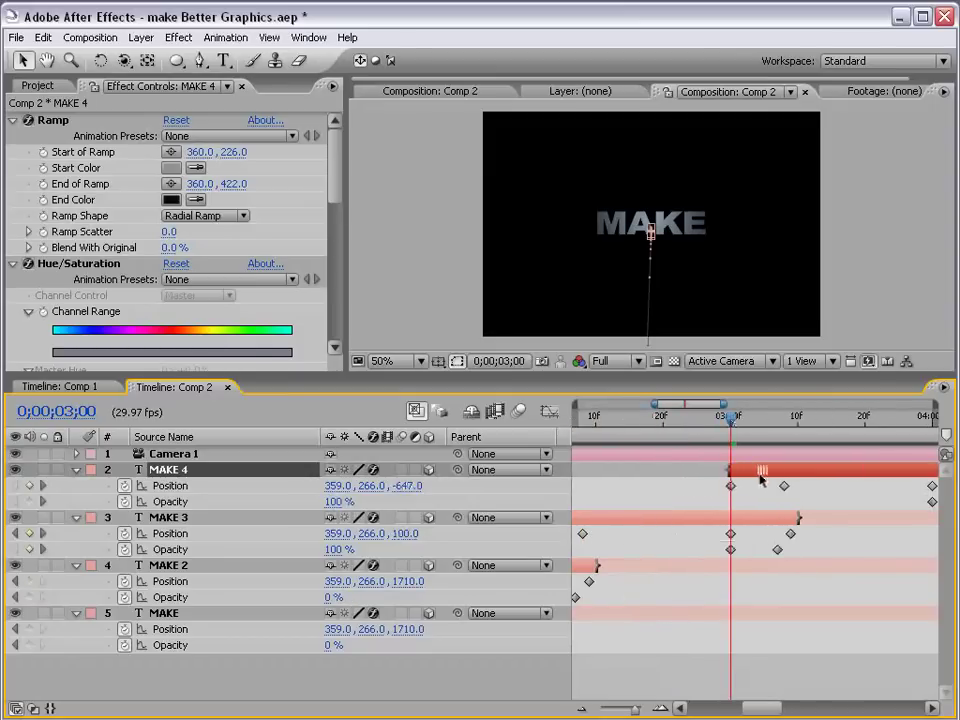
pyautogui.press('-')
pyautogui.press('-')
pyautogui.press('-')
pyautogui.press('-')
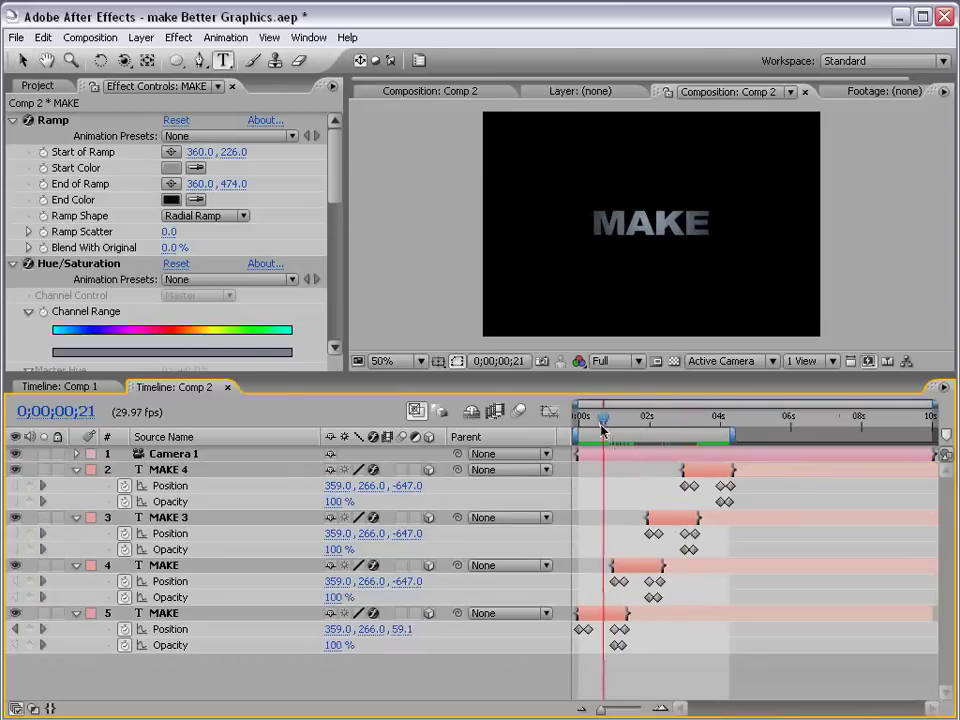
pyautogui.moveTo(600, 426); pyautogui.dragTo(633, 430)
# Step: Retype the three copies' text as MY, DAY and PUNK!
pyautogui.click(636, 567)
pyautogui.doubleClick(636, 567)
pyautogui.write('MY')
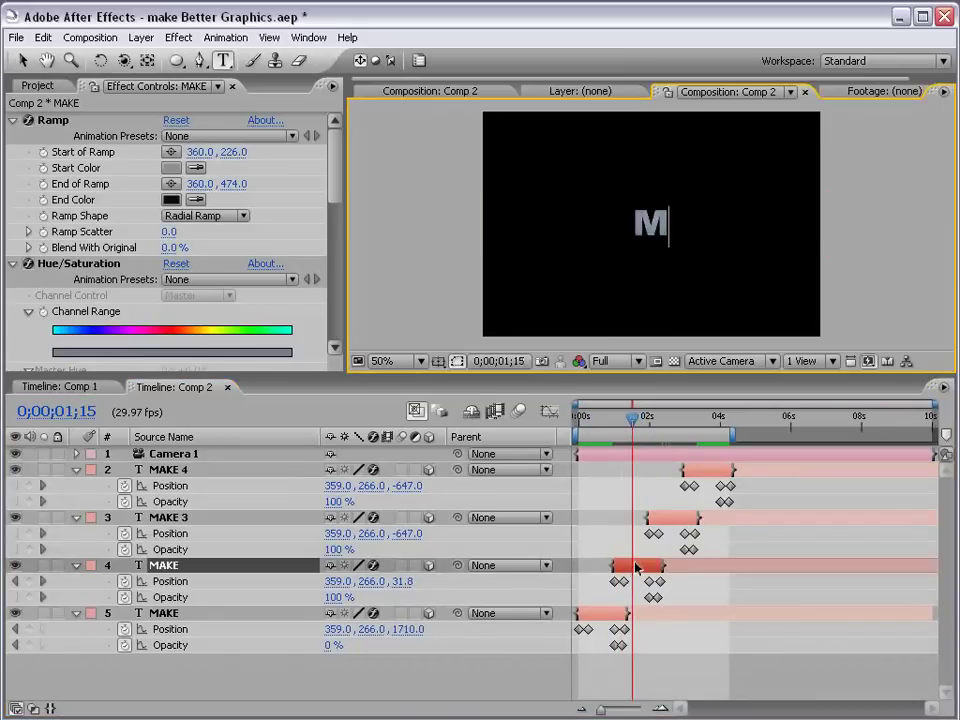
pyautogui.click(669, 418)
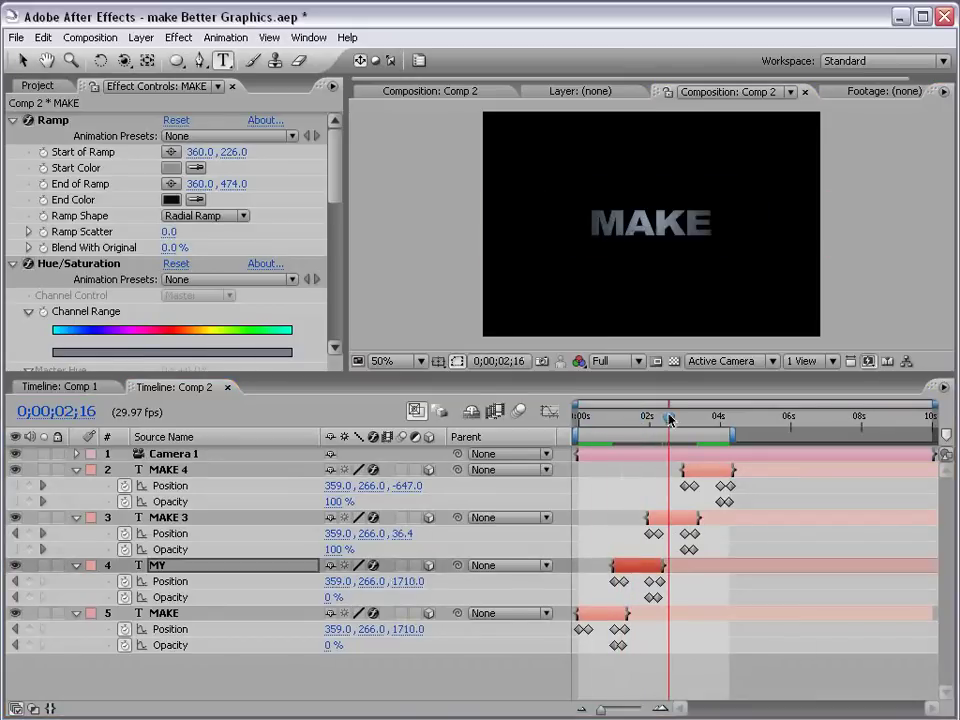
pyautogui.doubleClick(678, 521)
pyautogui.write('DAY')
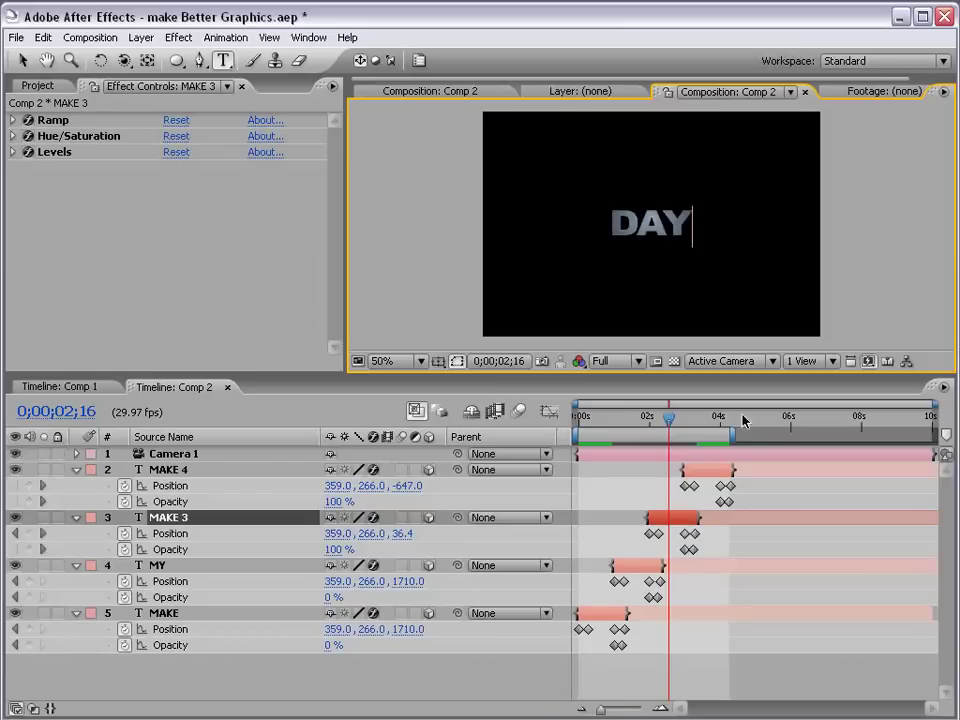
pyautogui.click(709, 418)
pyautogui.doubleClick(705, 470)
pyautogui.write('P')
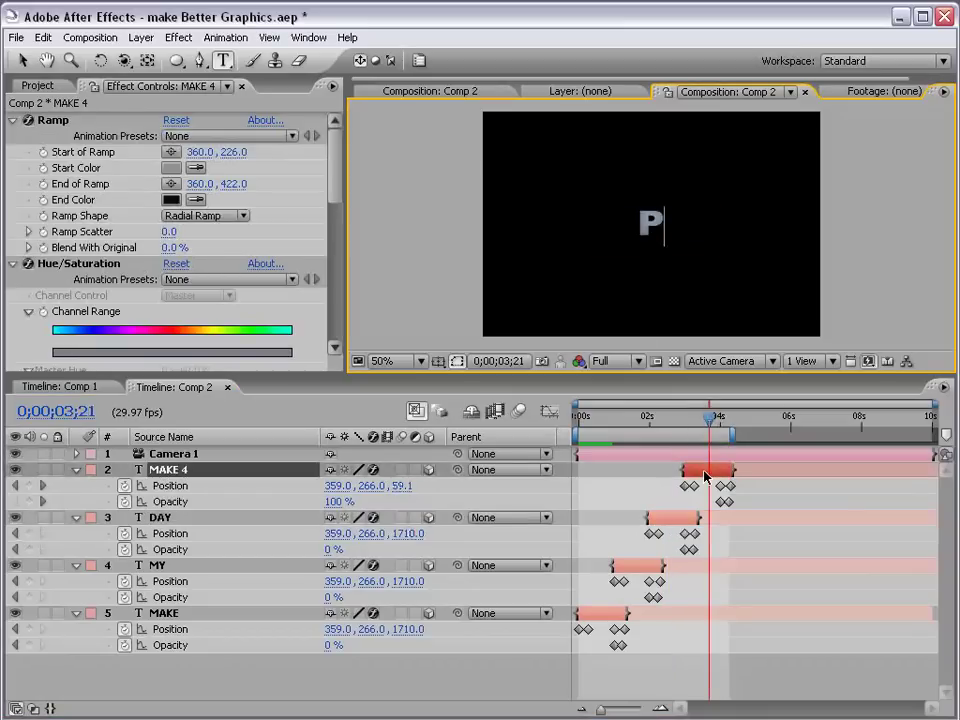
pyautogui.write('UNK!')
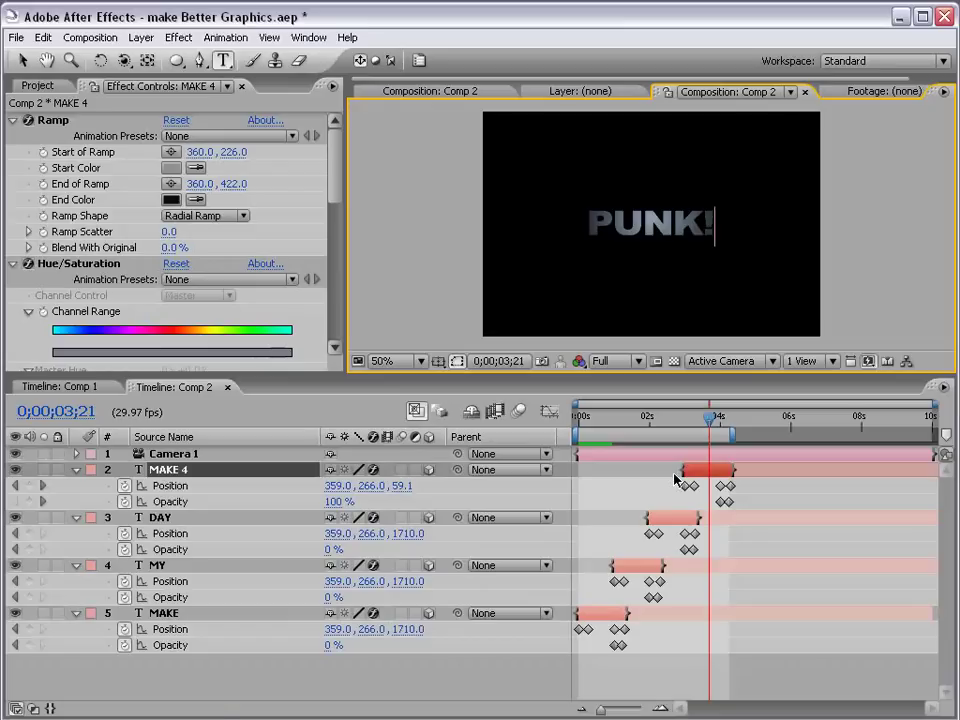
# Step: Finish text editing and scrub from the start to check the word sequence
pyautogui.click(23, 60)
pyautogui.click(782, 681)
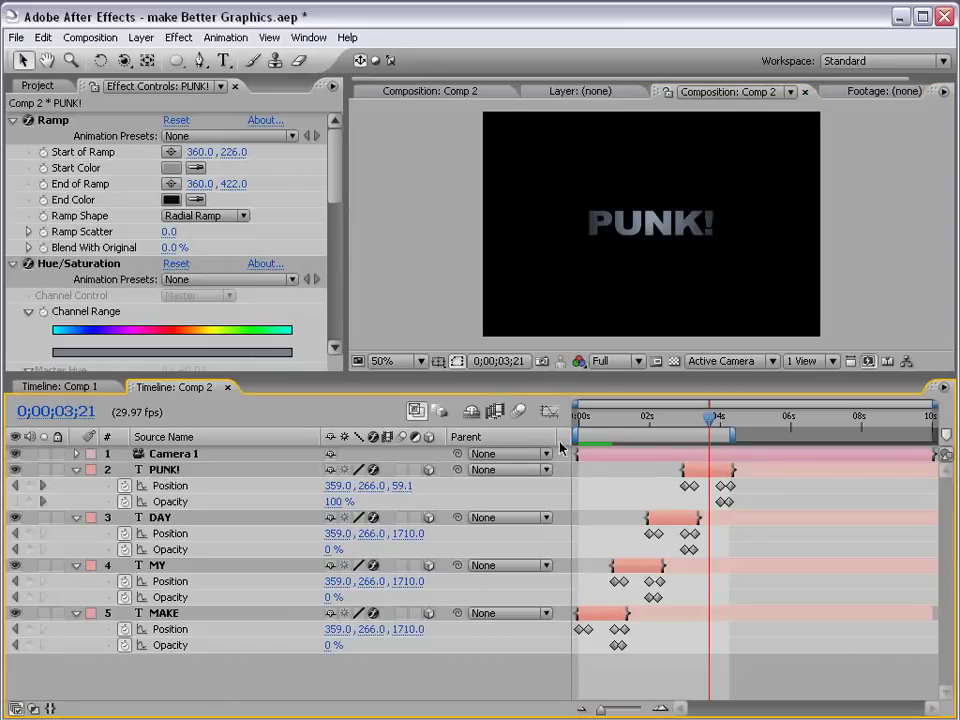
pyautogui.click(612, 424)
pyautogui.moveTo(614, 426); pyautogui.dragTo(718, 432)
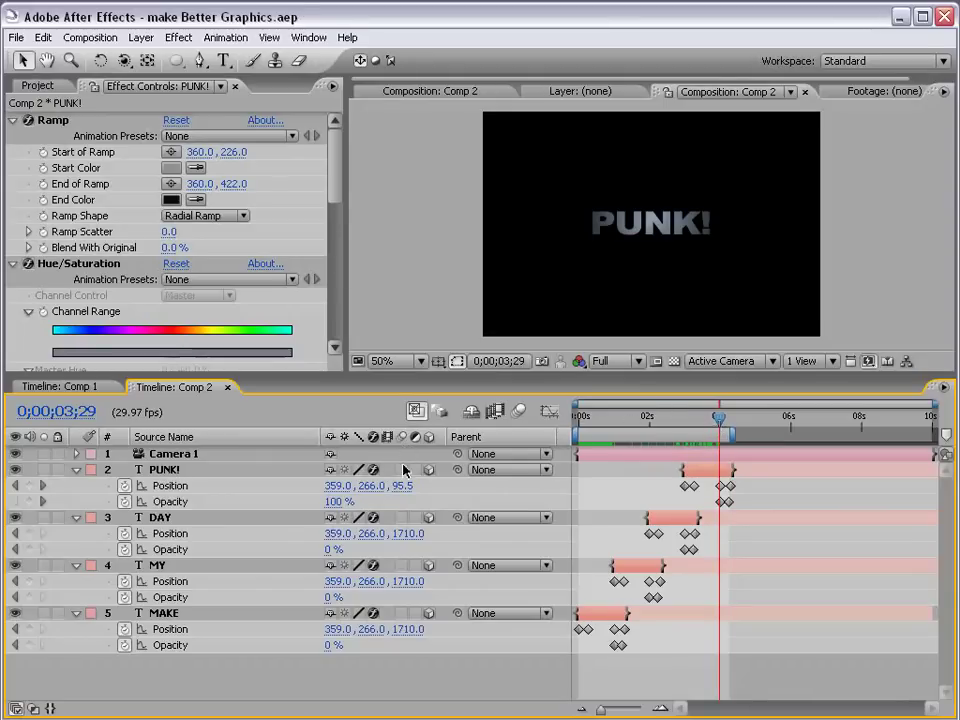
# Step: Turn on motion blur for MAKE, MY, DAY, PUNK! and the composition, then RAM-preview
pyautogui.moveTo(403, 469); pyautogui.dragTo(405, 613)
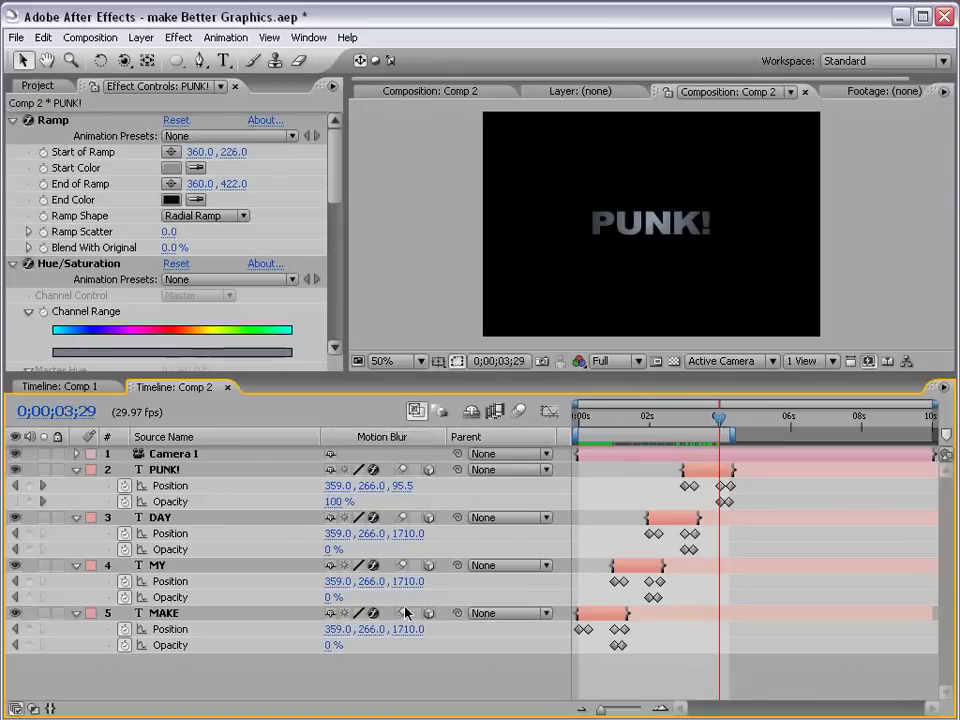
pyautogui.click(520, 411)
pyautogui.press('KP_0')
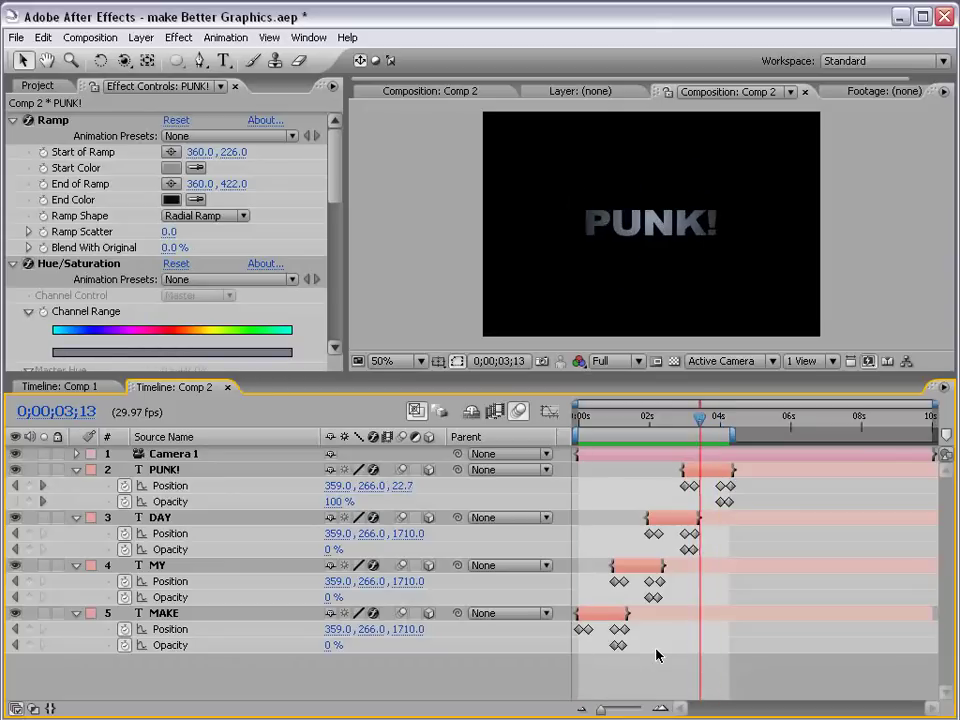
# Step: Create a very dark blue solid and move it to the bottom of the layer stack
pyautogui.click(141, 37)
pyautogui.moveTo(160, 57)
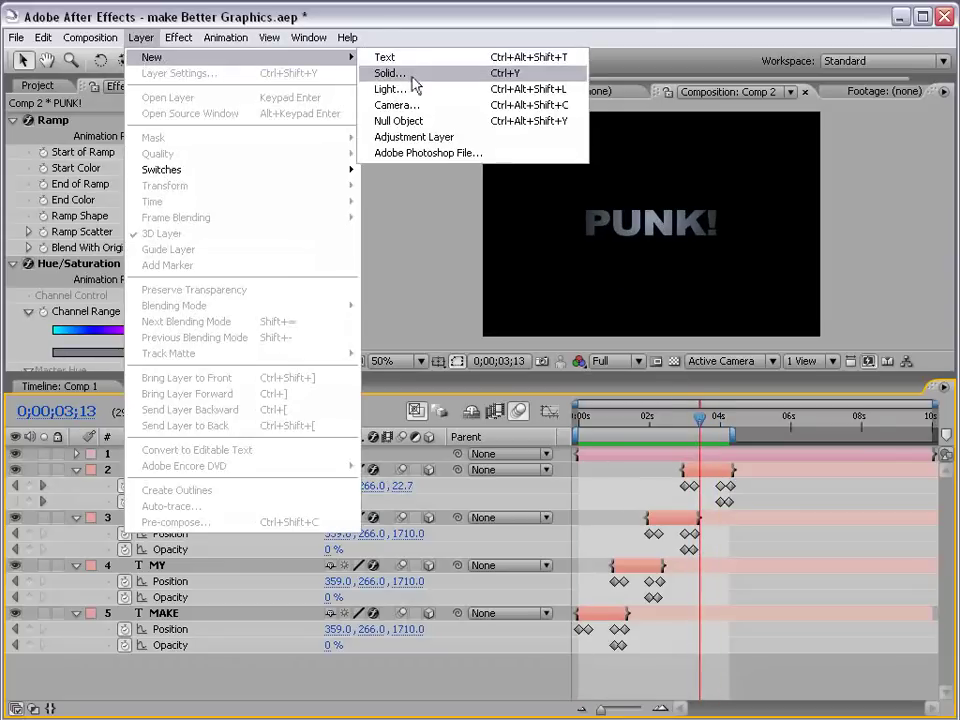
pyautogui.click(411, 75)
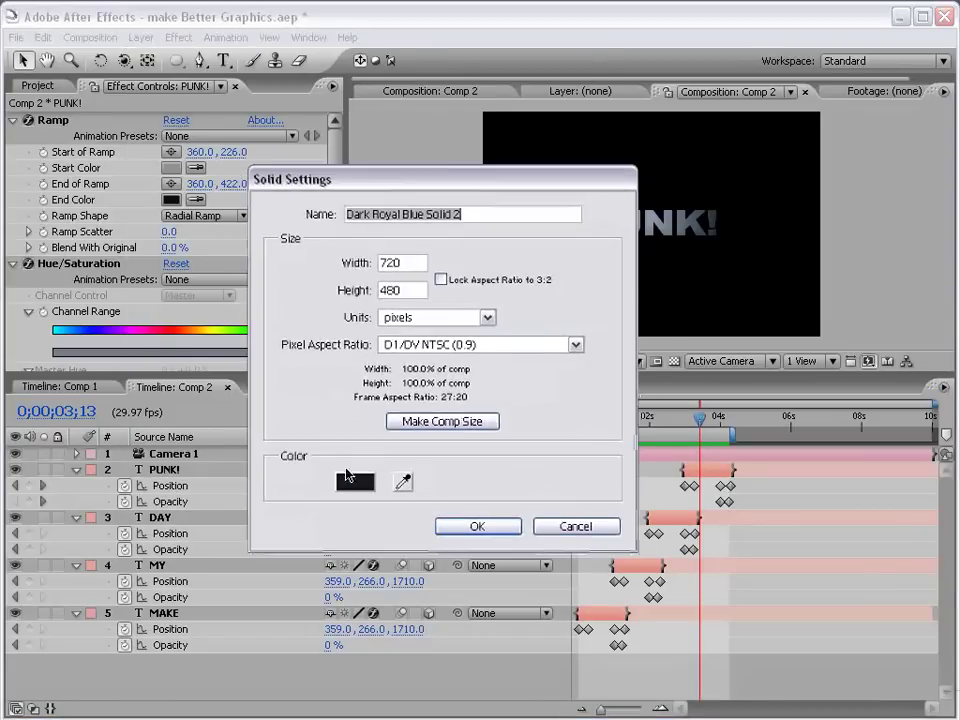
pyautogui.click(336, 476)
pyautogui.click(259, 477)
pyautogui.press('Return')
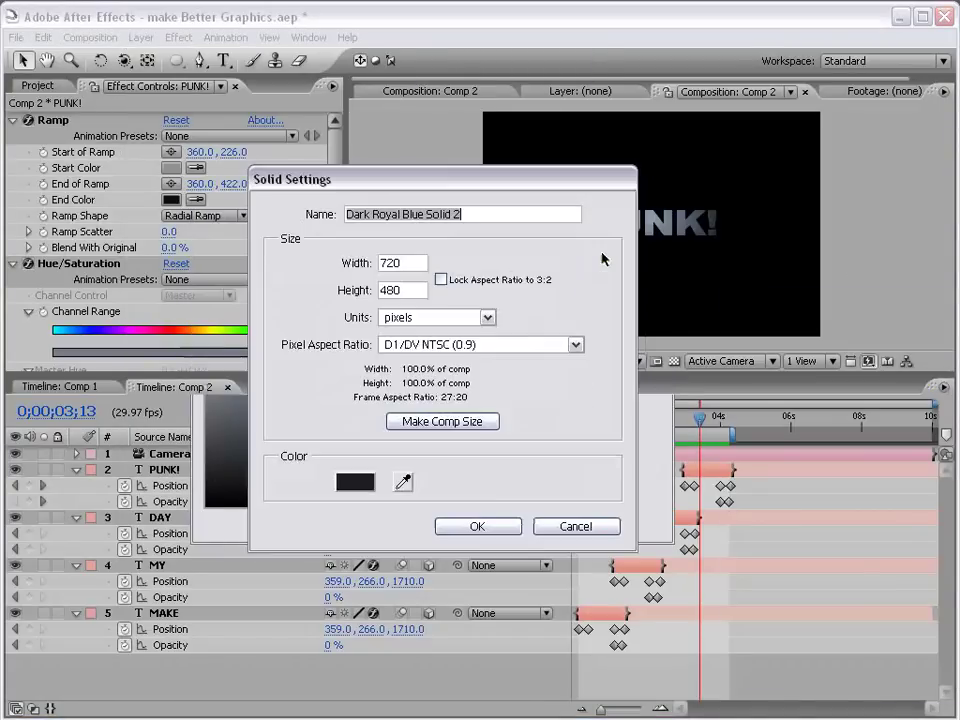
pyautogui.click(486, 524)
pyautogui.moveTo(198, 457); pyautogui.dragTo(221, 682)
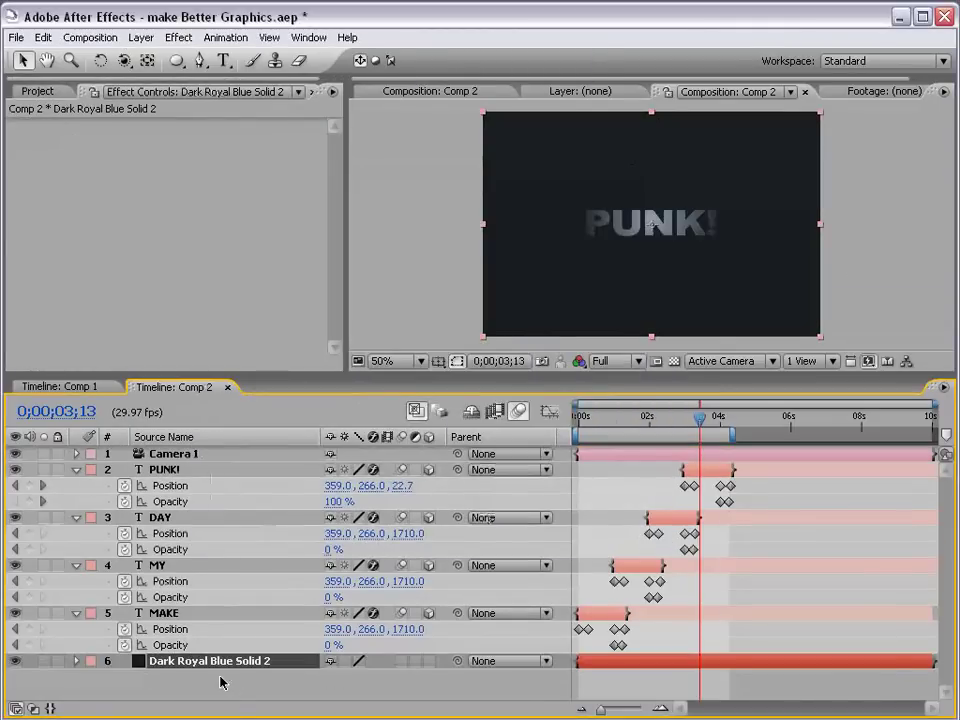
# Step: Start a second solid layer and set its colour to pure black
pyautogui.click(141, 38)
pyautogui.moveTo(150, 60)
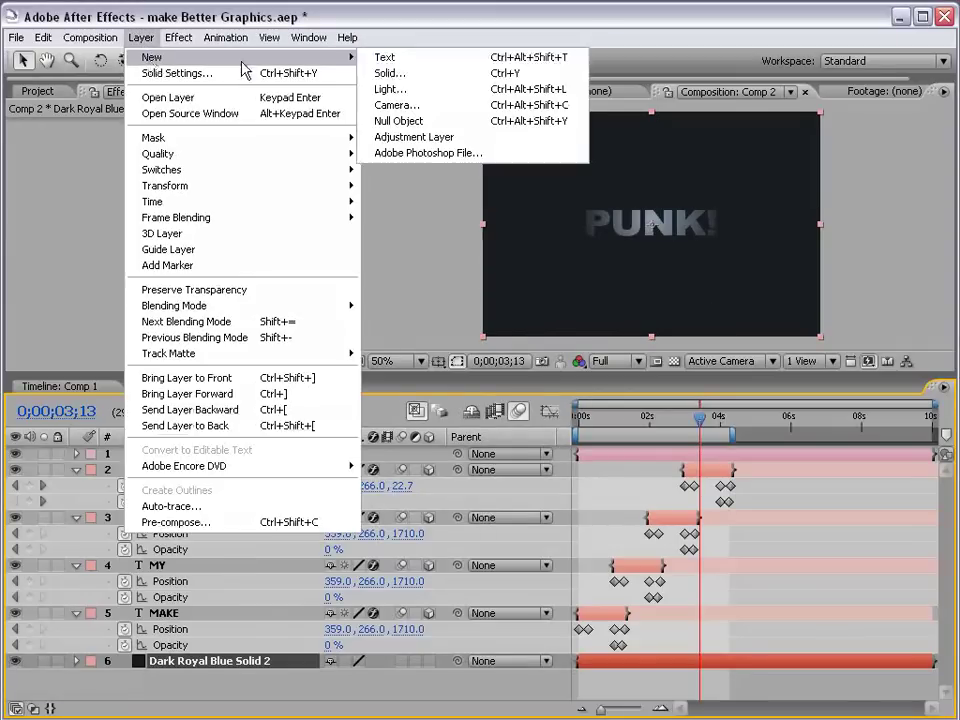
pyautogui.click(389, 73)
pyautogui.click(352, 484)
pyautogui.moveTo(362, 476); pyautogui.dragTo(444, 506)
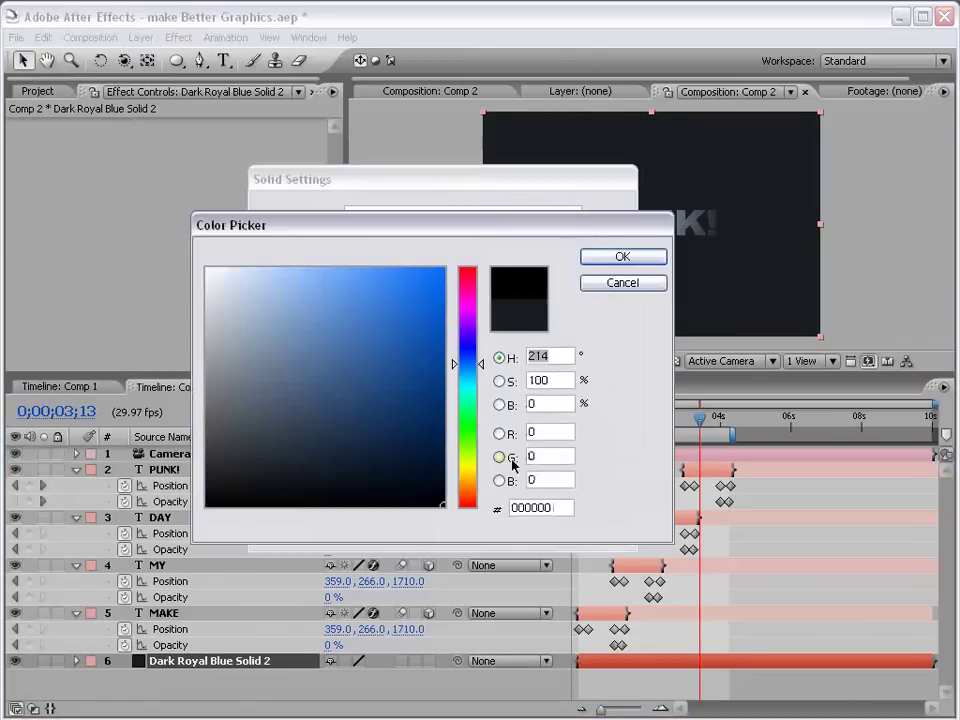
# Step: Create Black Solid 3 with a full-frame ellipse mask set to Subtract, feathered 137 pixels
pyautogui.click(498, 526)
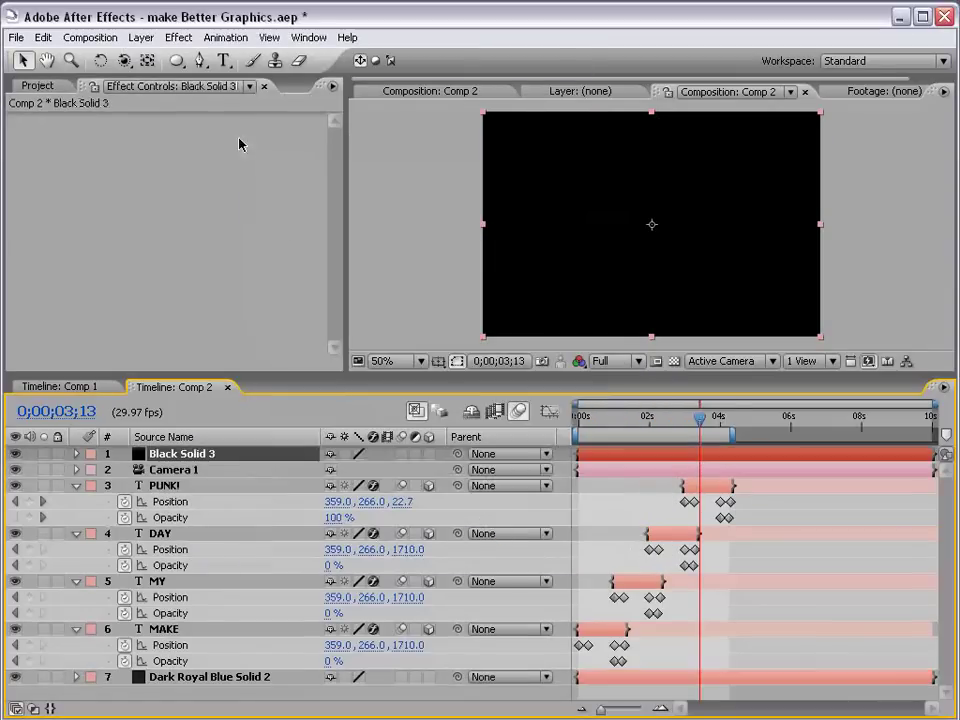
pyautogui.click(176, 60)
pyautogui.moveTo(486, 113); pyautogui.dragTo(817, 338)
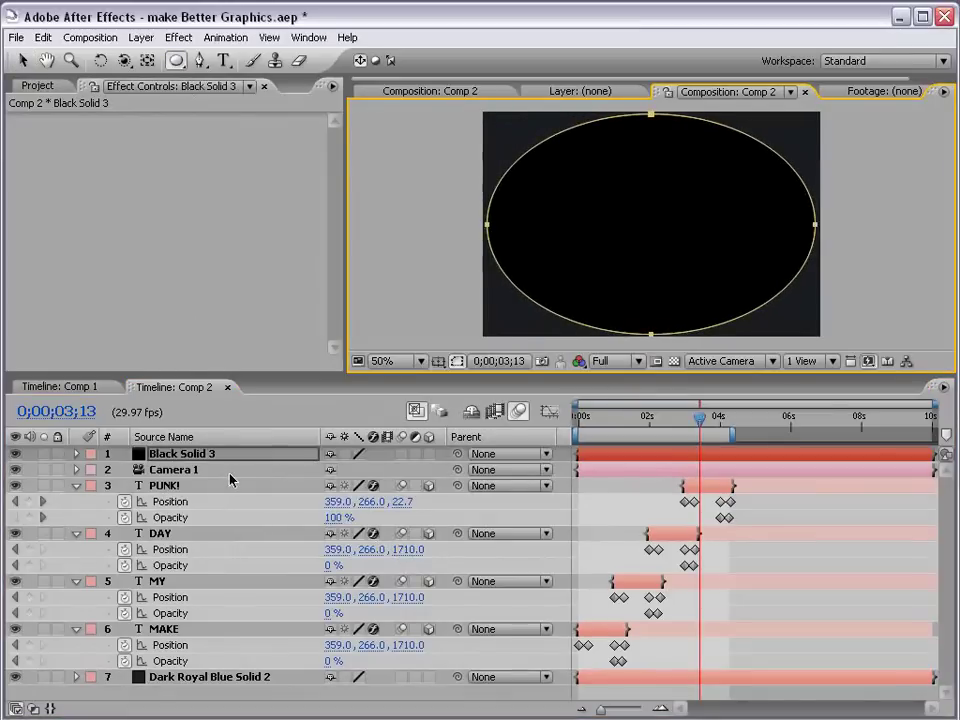
pyautogui.press('m')
pyautogui.click(352, 469)
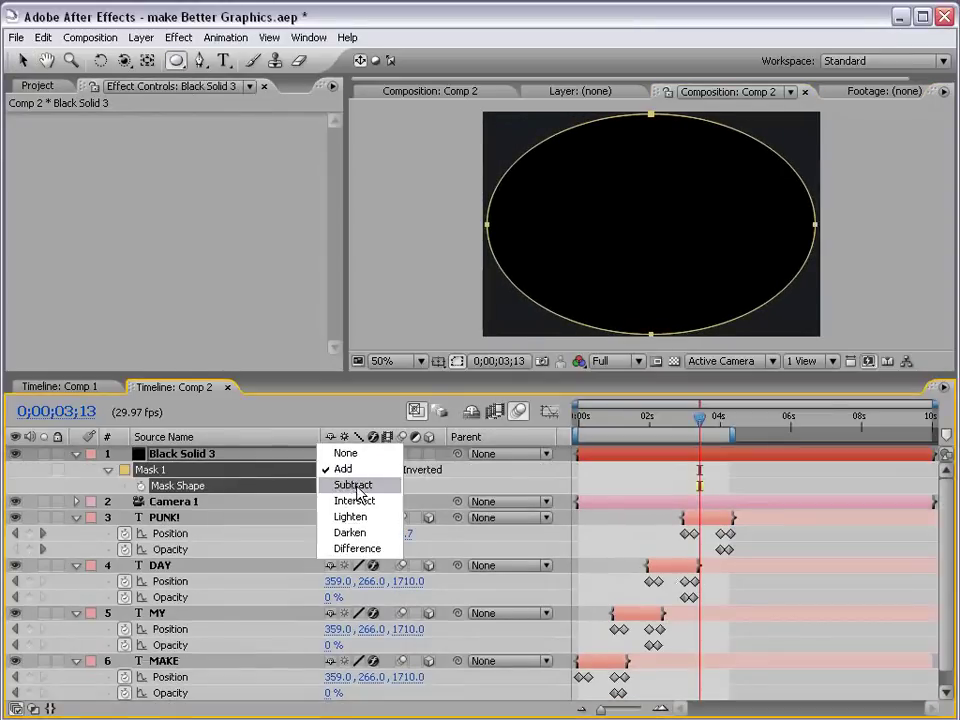
pyautogui.click(354, 484)
pyautogui.press('f')
pyautogui.moveTo(362, 492); pyautogui.dragTo(507, 487)
pyautogui.click(602, 489)
# Step: Expand the Black Solid 3 mask outward by 19 pixels
pyautogui.press('v')
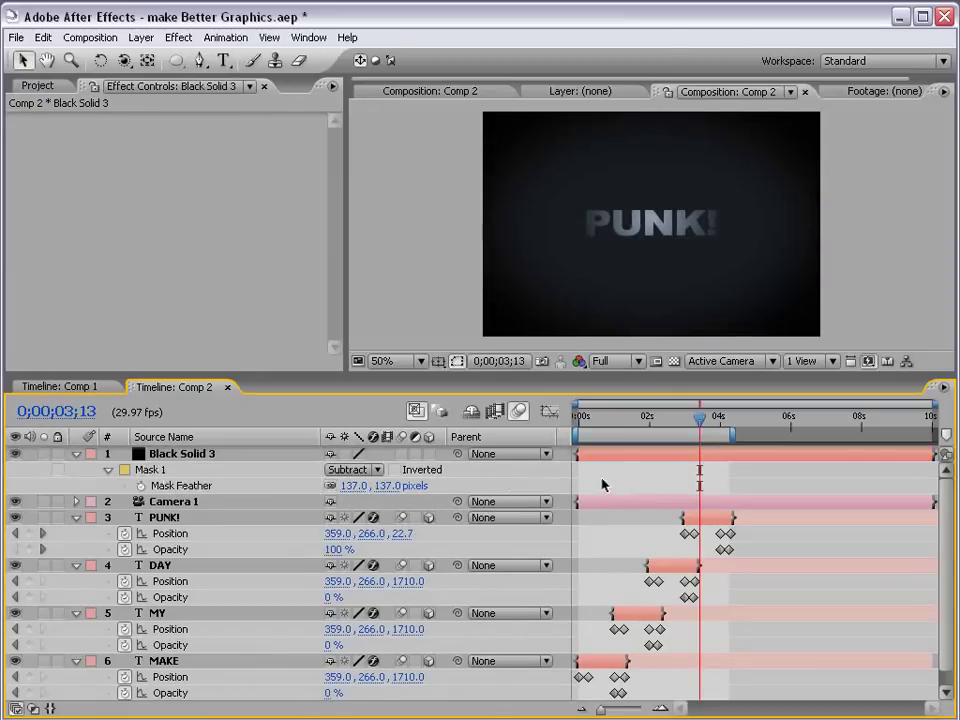
pyautogui.click(202, 456)
pyautogui.press('m')
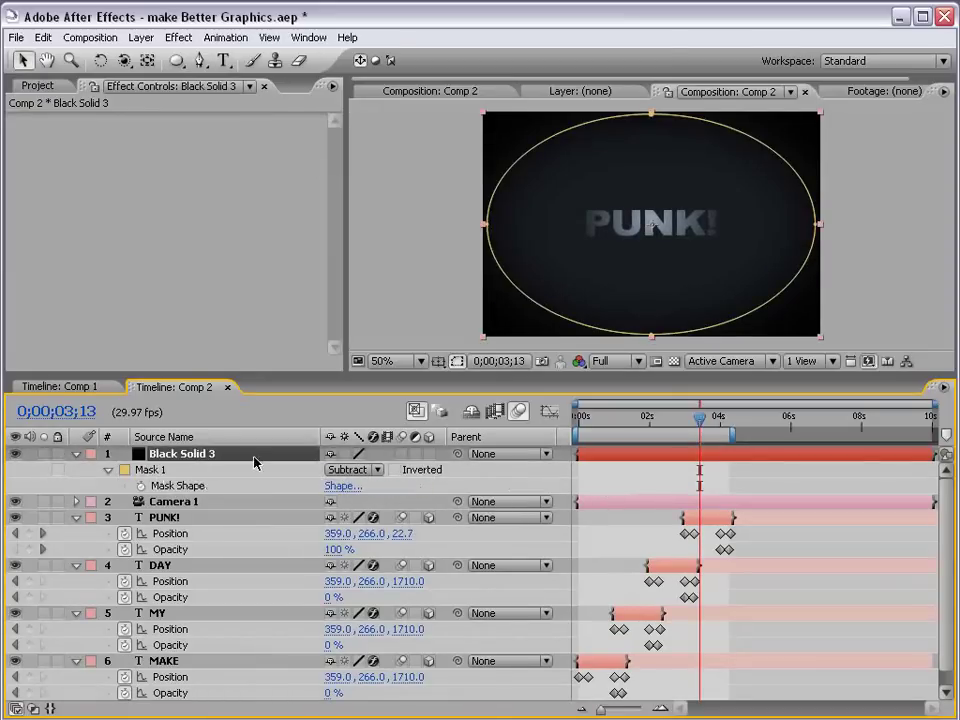
pyautogui.press('m')
pyautogui.press('m')
pyautogui.click(322, 532)
pyautogui.moveTo(322, 532)
pyautogui.mouseDown()
pyautogui.moveTo(358, 532)
pyautogui.moveTo(341, 532)
pyautogui.mouseUp()
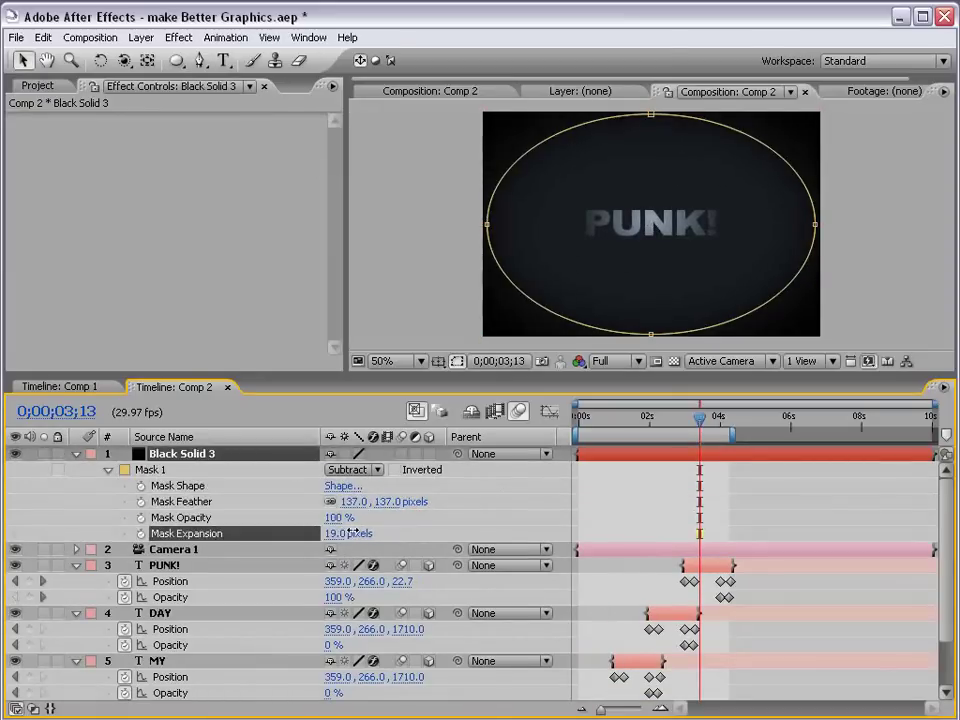
pyautogui.click(604, 510)
# Step: Collapse all layers and move Black Solid 3 just above the blue background, then preview
pyautogui.hotkey('ctrl', 'a')
pyautogui.press('u')
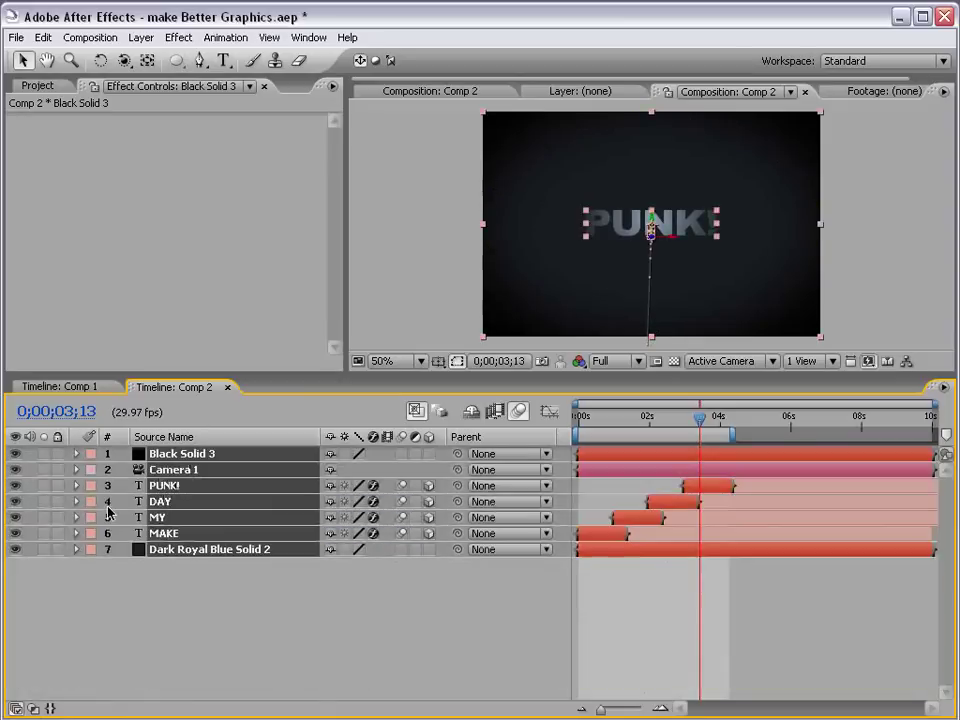
pyautogui.click(165, 469)
pyautogui.moveTo(180, 453); pyautogui.dragTo(170, 545)
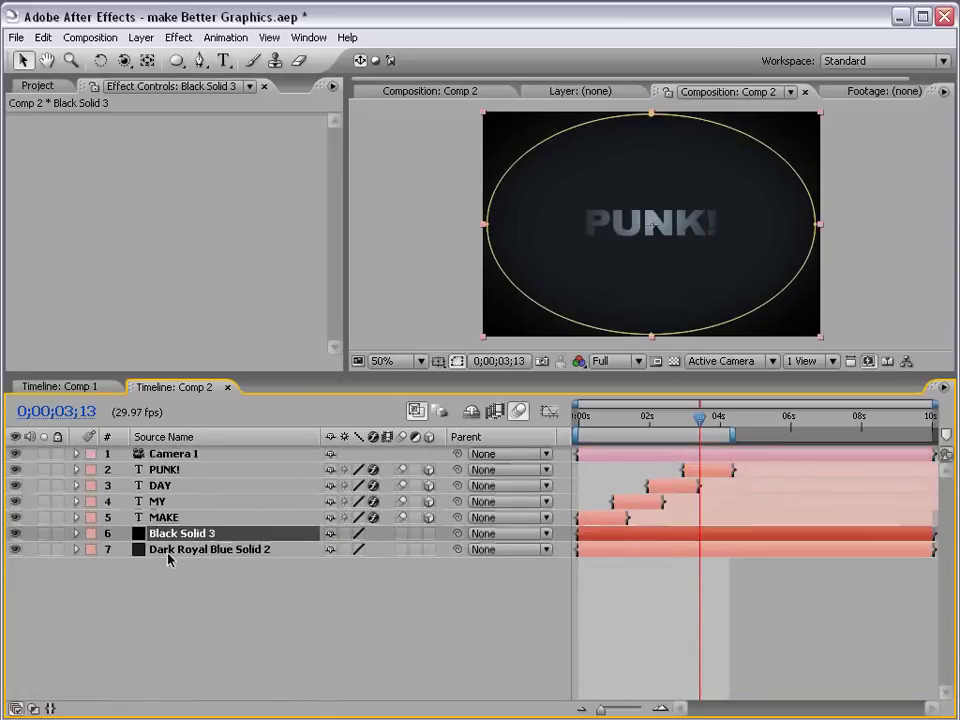
pyautogui.click(302, 559)
pyautogui.moveTo(578, 415); pyautogui.dragTo(630, 419)
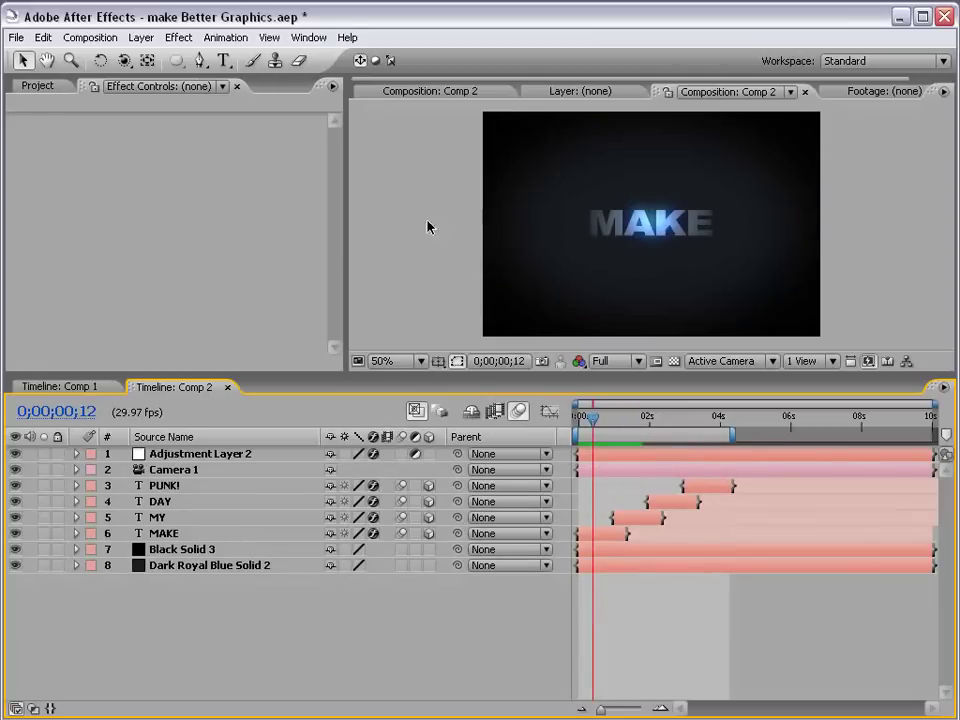
# Step: Add a new null object layer named Wiggle
pyautogui.click(141, 37)
pyautogui.moveTo(146, 58)
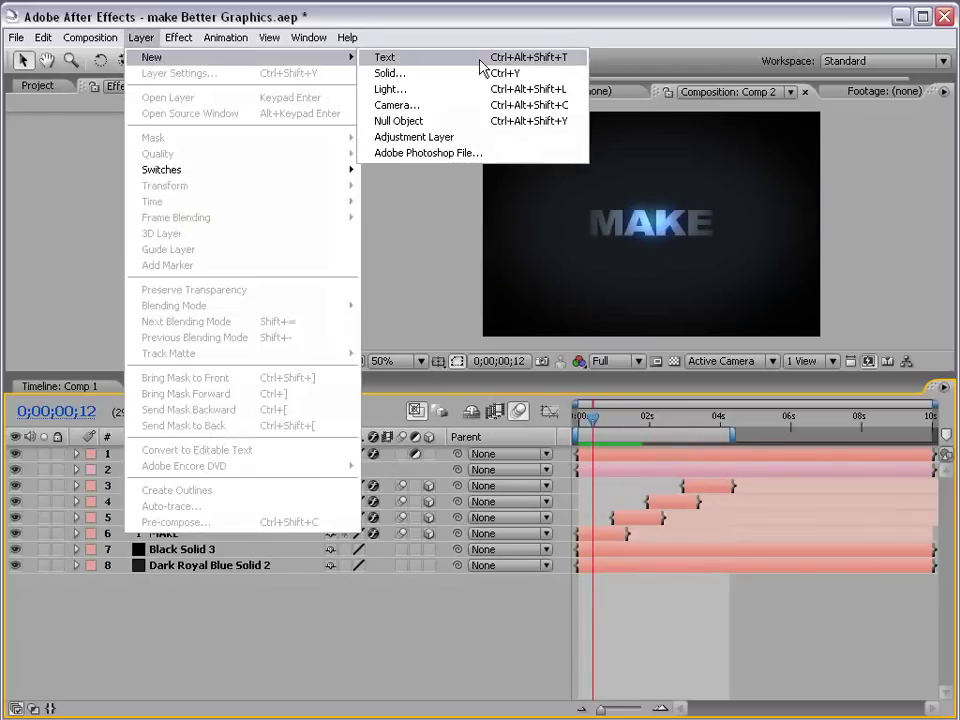
pyautogui.click(400, 120)
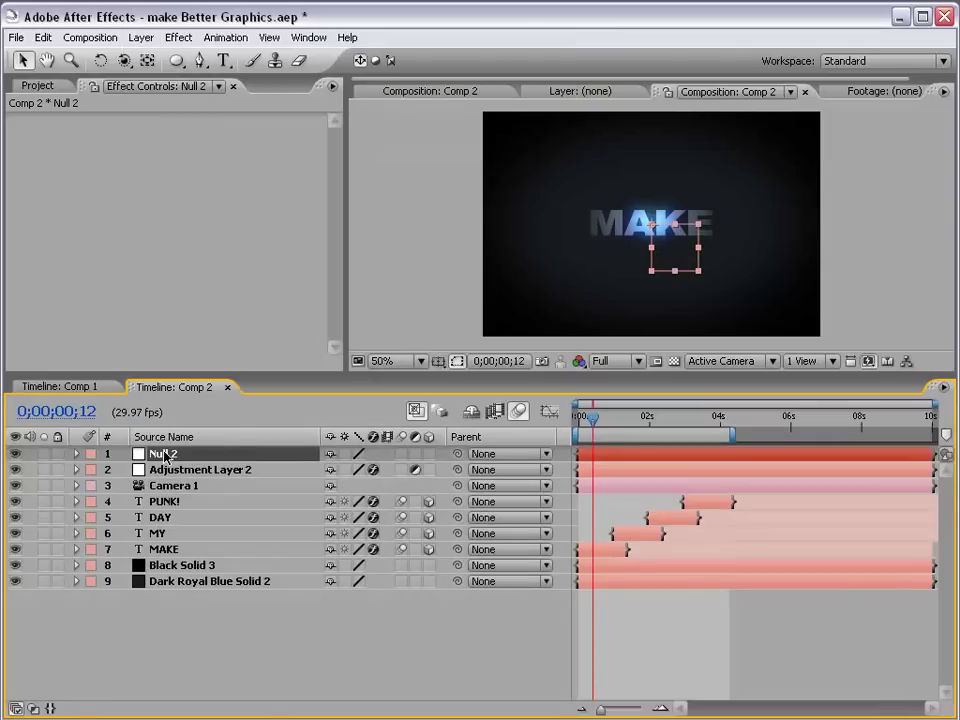
pyautogui.press('Return')
pyautogui.write('Wiggle')
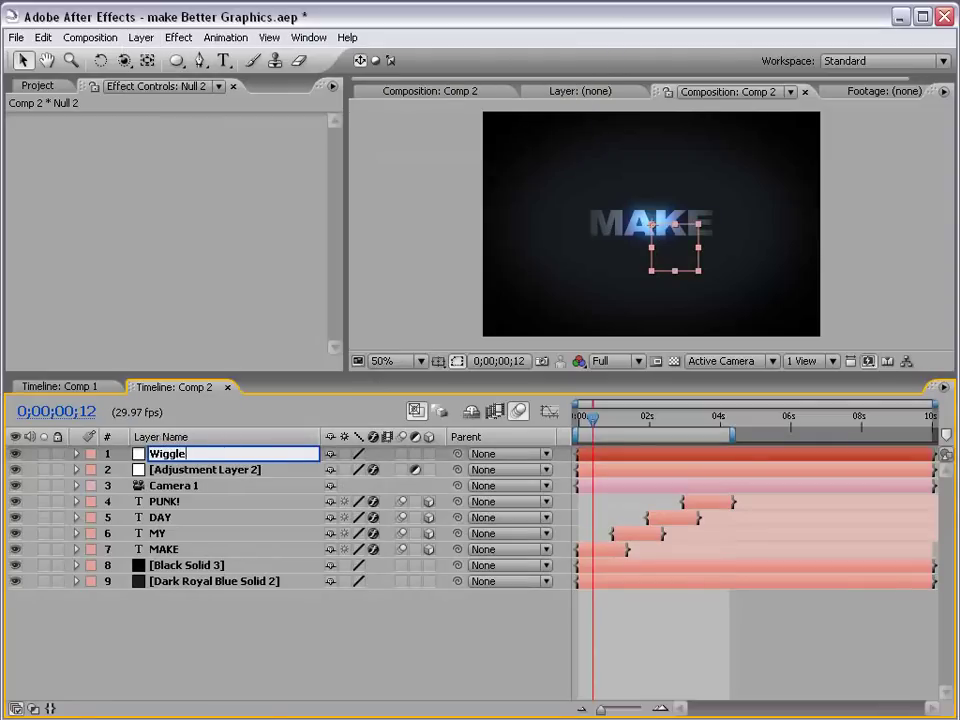
pyautogui.click(166, 469)
# Step: Drive the Wiggle layer's Position with the expression wiggle(8,20) and preview the shake
pyautogui.click(166, 455)
pyautogui.press('p')
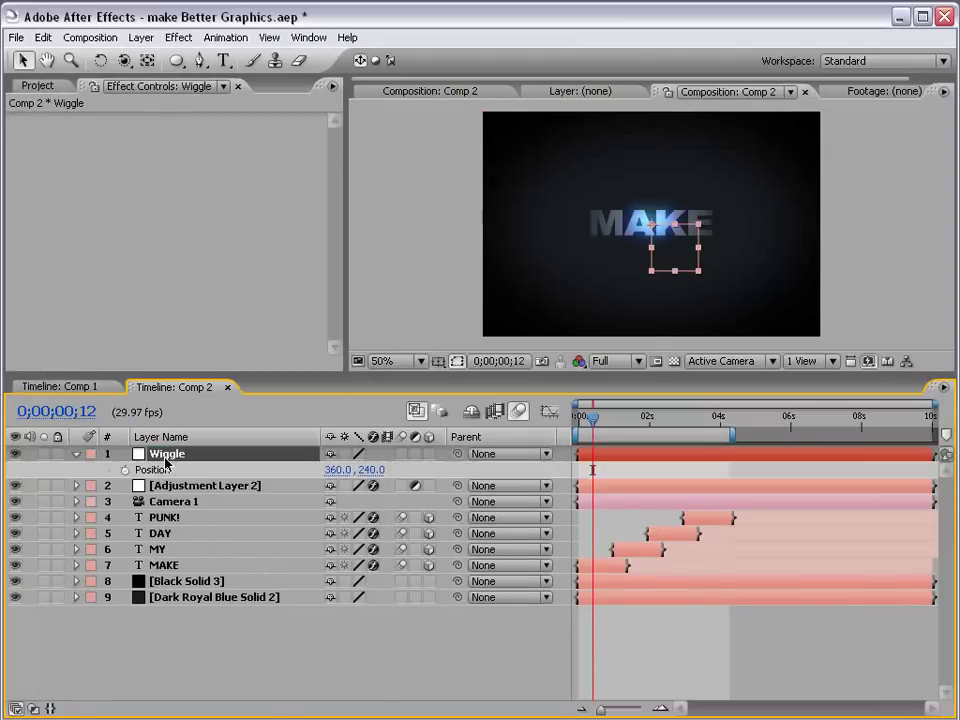
pyautogui.keyDown('alt'); pyautogui.click(124, 470); pyautogui.keyUp('alt')
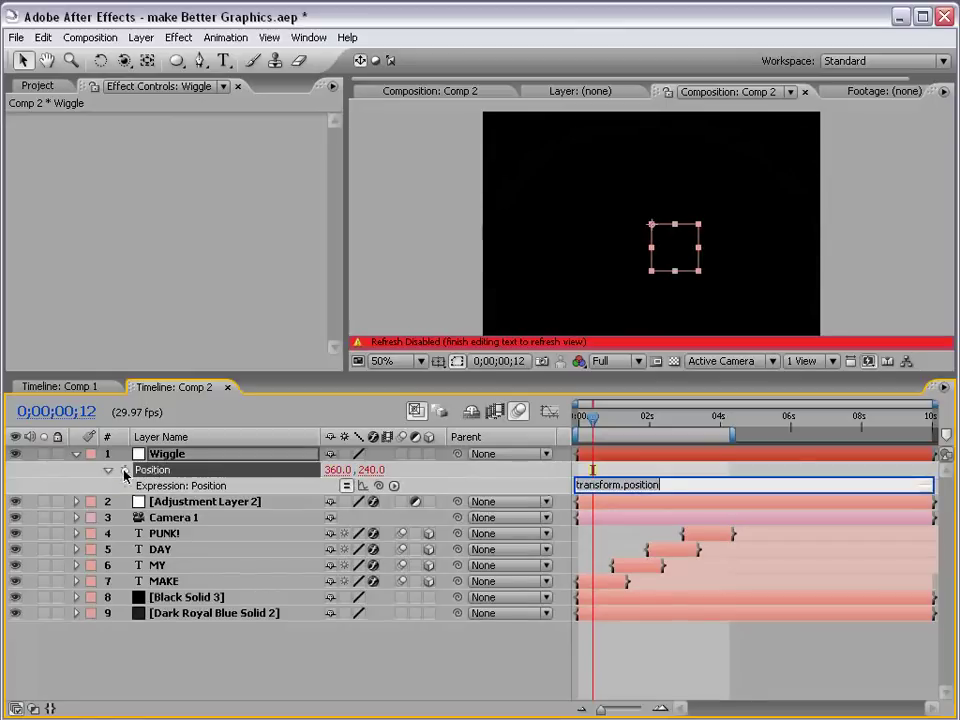
pyautogui.write('wiggle')
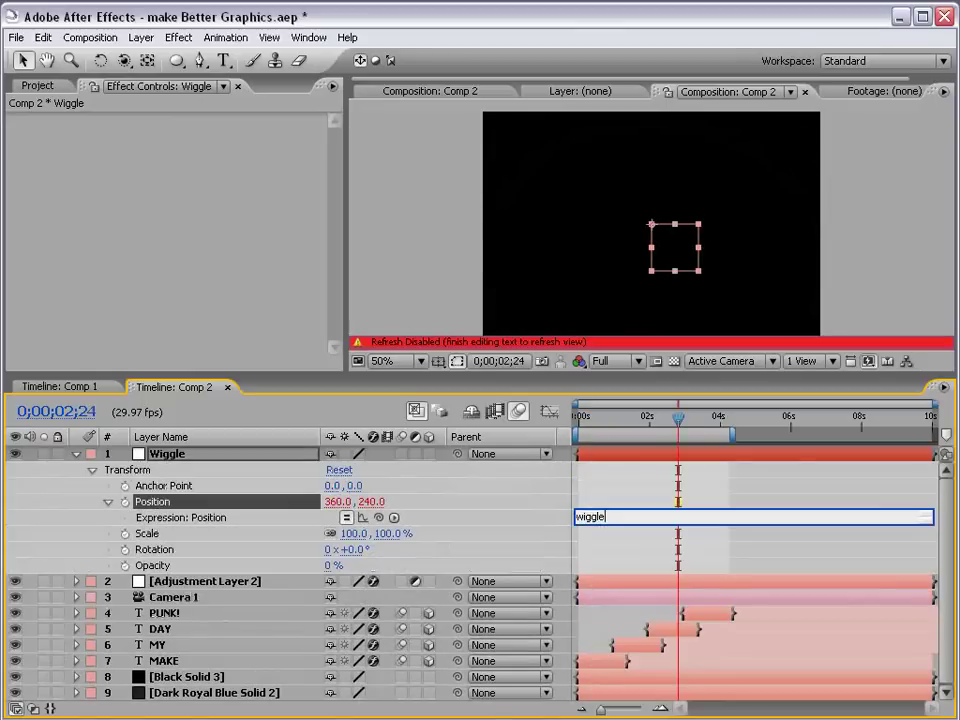
pyautogui.write('(8,20)')
pyautogui.click(608, 553)
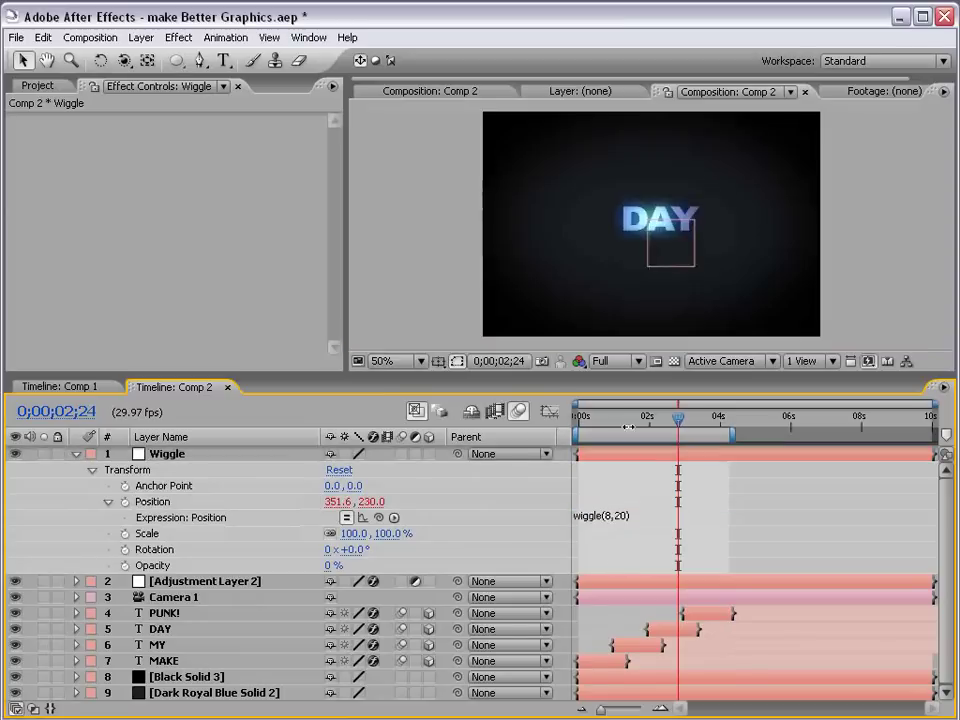
pyautogui.moveTo(660, 420)
pyautogui.mouseDown()
pyautogui.moveTo(612, 420)
pyautogui.moveTo(656, 420)
pyautogui.mouseUp()
# Step: Parent Camera 1 to the Wiggle null, checking the shake around 0;00;02;24 and 0;00;02;05
pyautogui.click(76, 453)
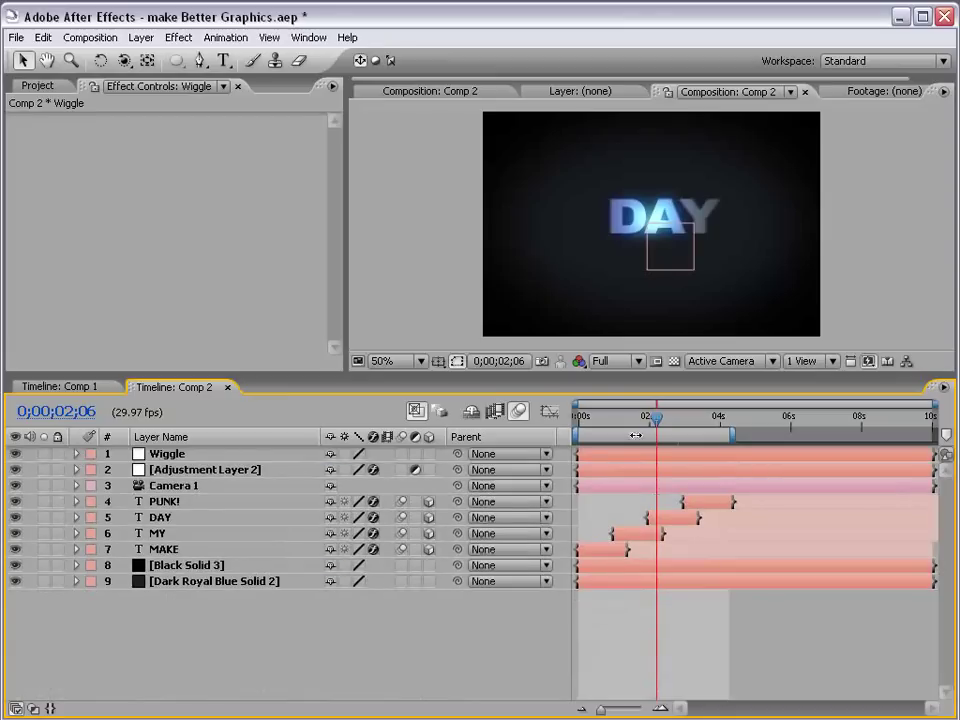
pyautogui.click(678, 416)
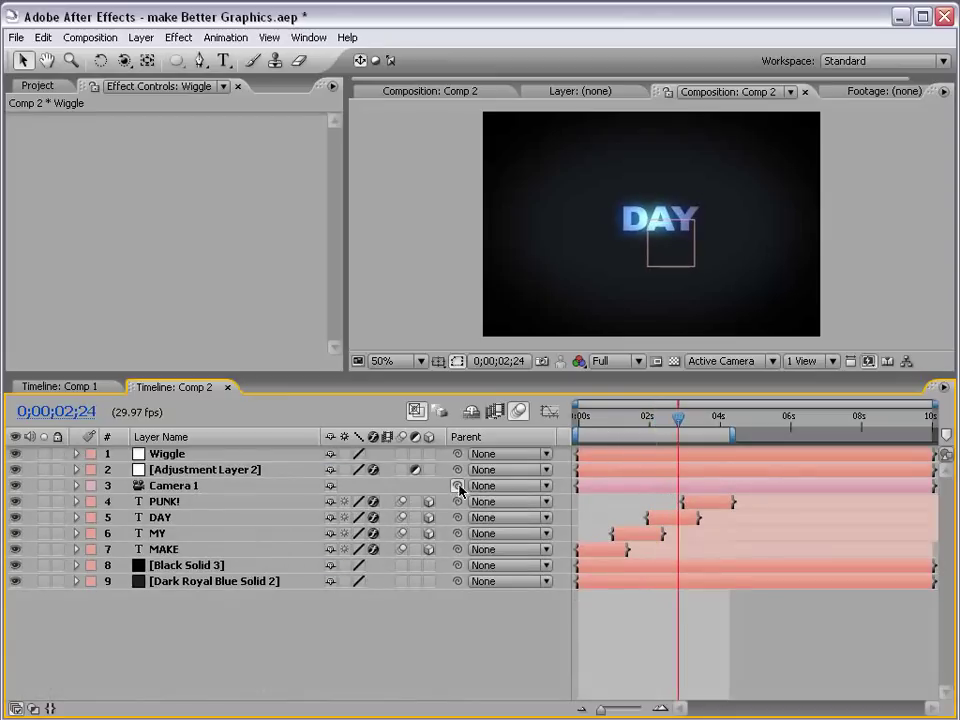
pyautogui.moveTo(457, 485); pyautogui.dragTo(188, 458)
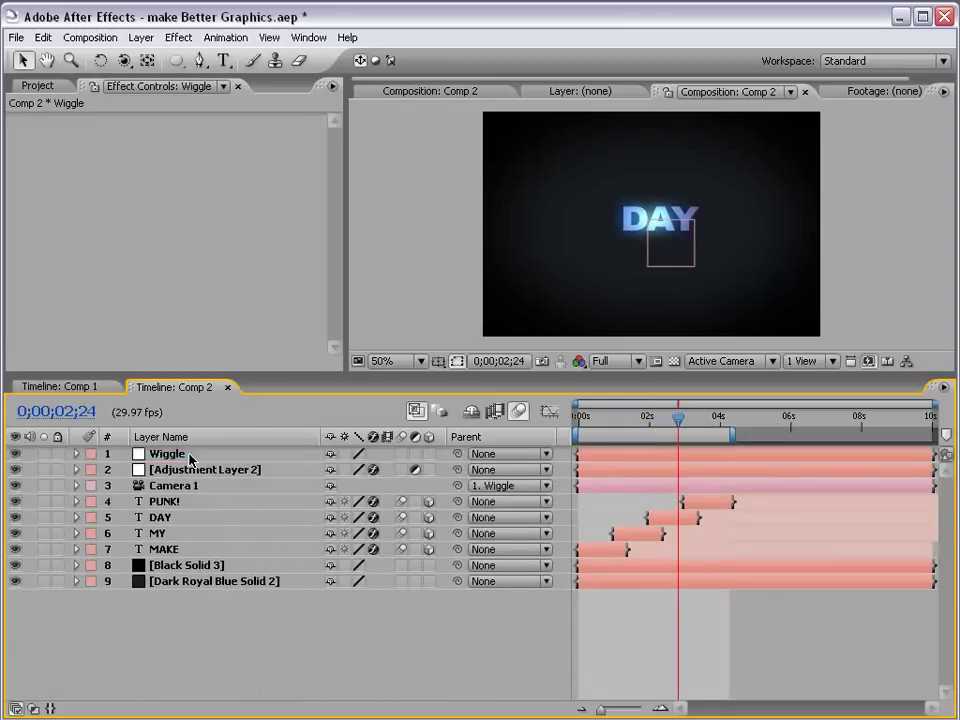
pyautogui.click(181, 457)
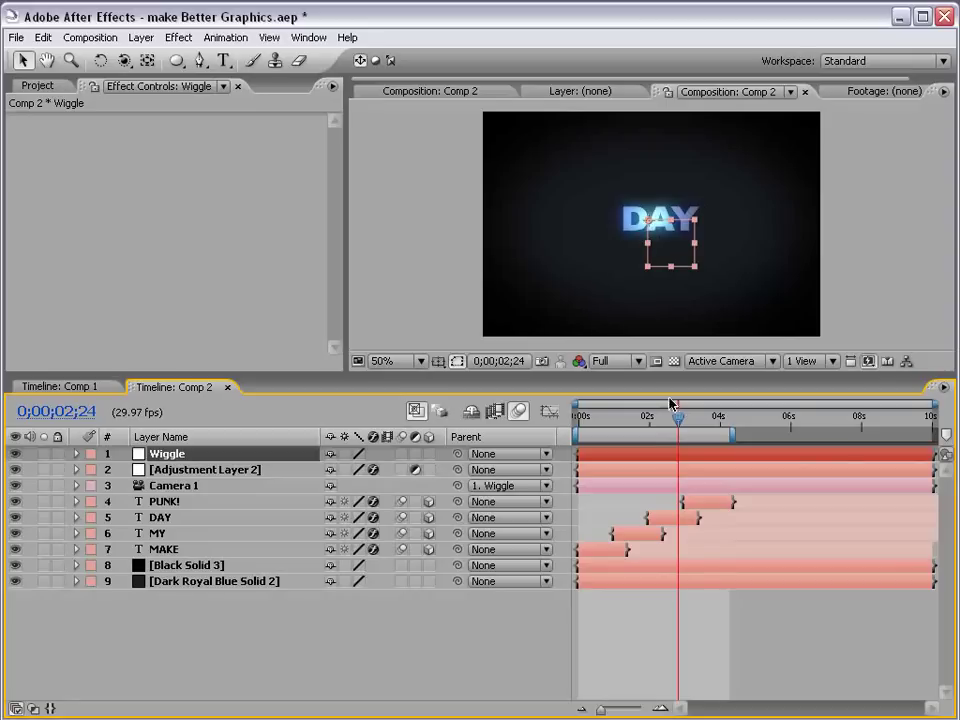
pyautogui.moveTo(678, 418); pyautogui.dragTo(620, 420)
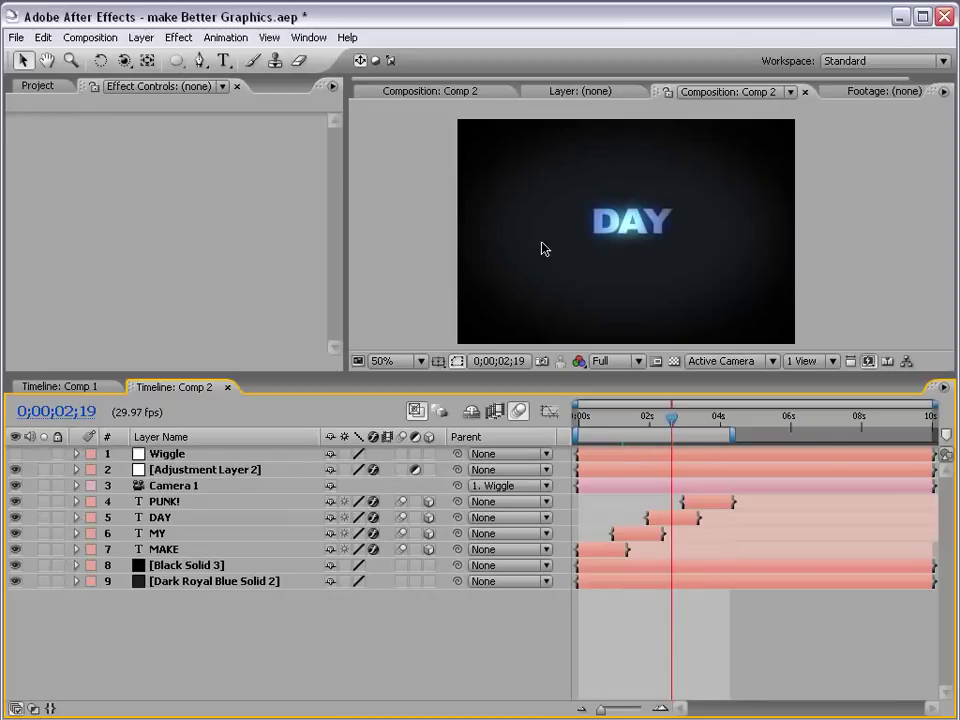
# Step: Browse the Video Copilot Designer Sound FX page in Firefox, then return to After Effects
pyautogui.hotkey('alt', 'Tab')
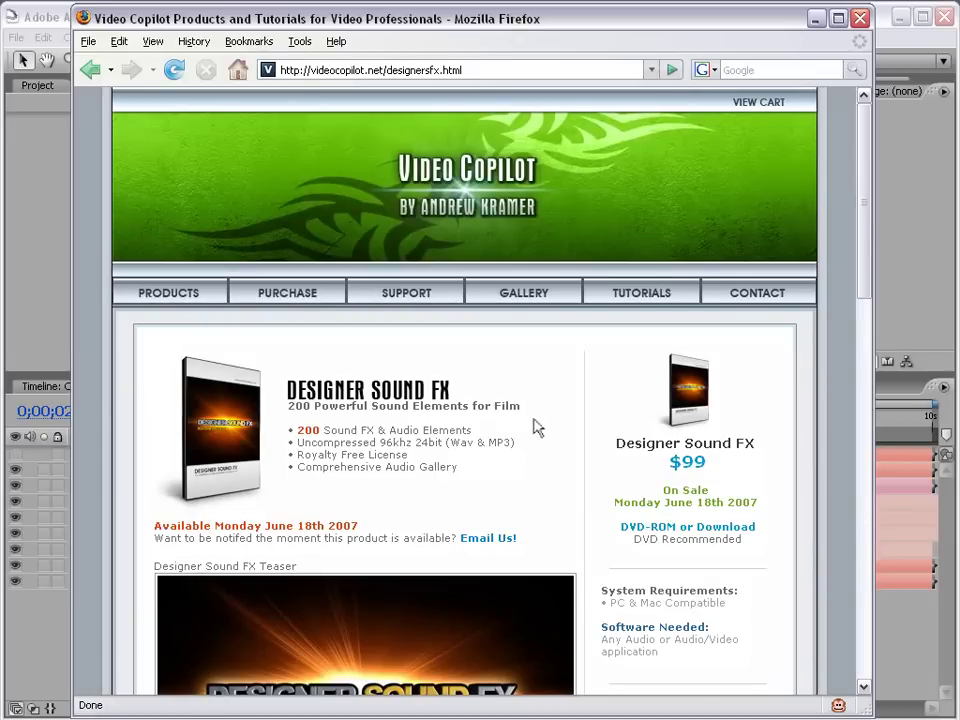
pyautogui.scroll(-2, 537, 428)
pyautogui.scroll(-1, 537, 428)
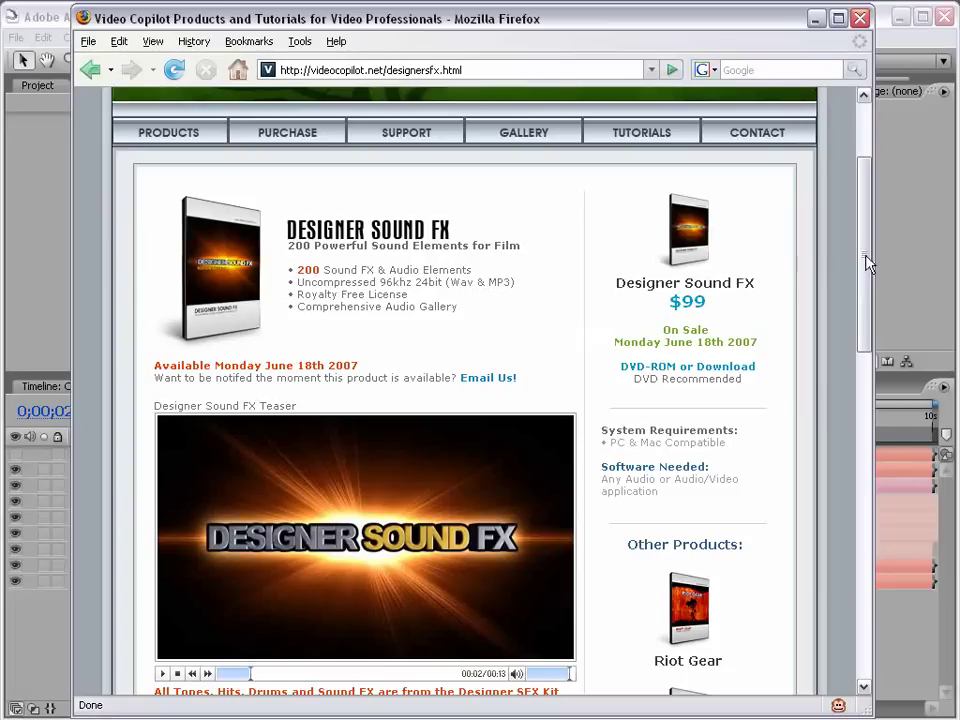
pyautogui.moveTo(868, 264); pyautogui.dragTo(860, 340)
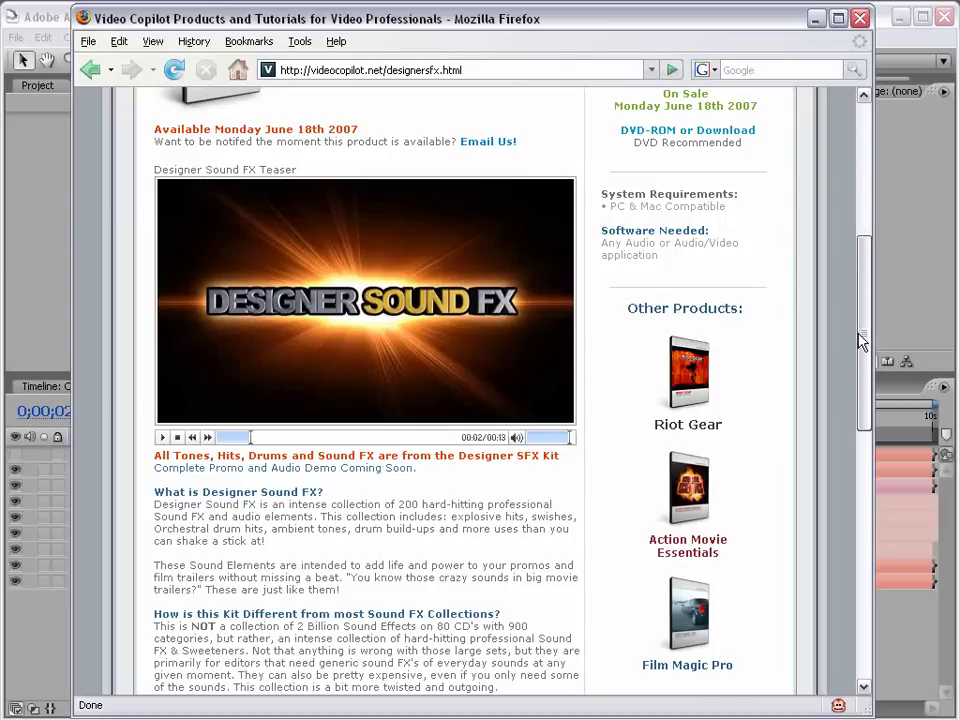
pyautogui.moveTo(862, 340); pyautogui.dragTo(861, 274)
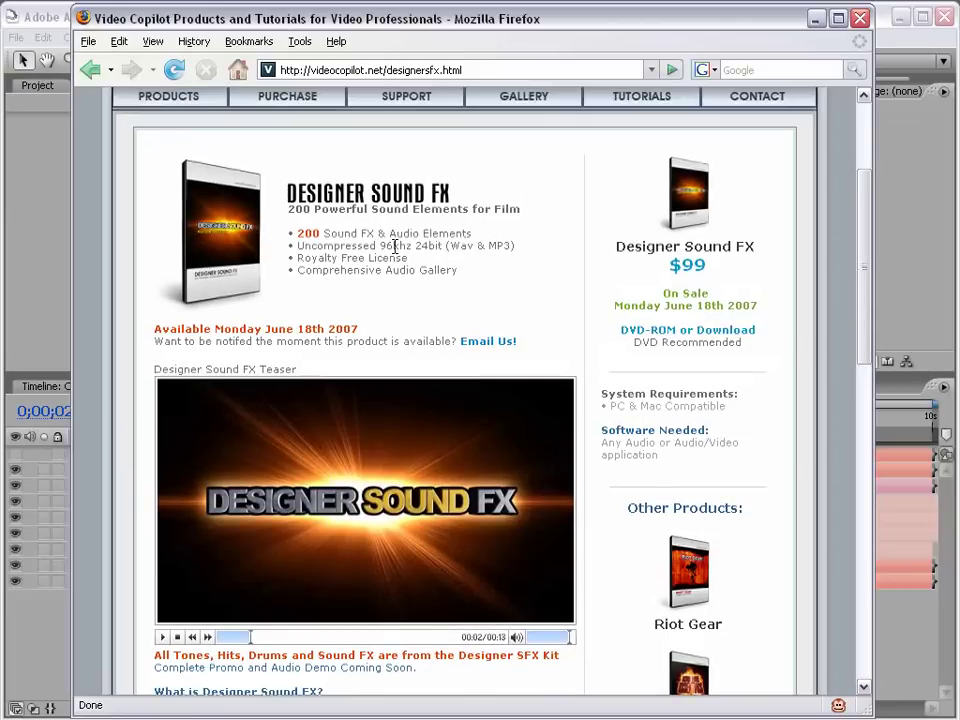
pyautogui.moveTo(264, 329); pyautogui.dragTo(325, 329)
pyautogui.click(365, 335)
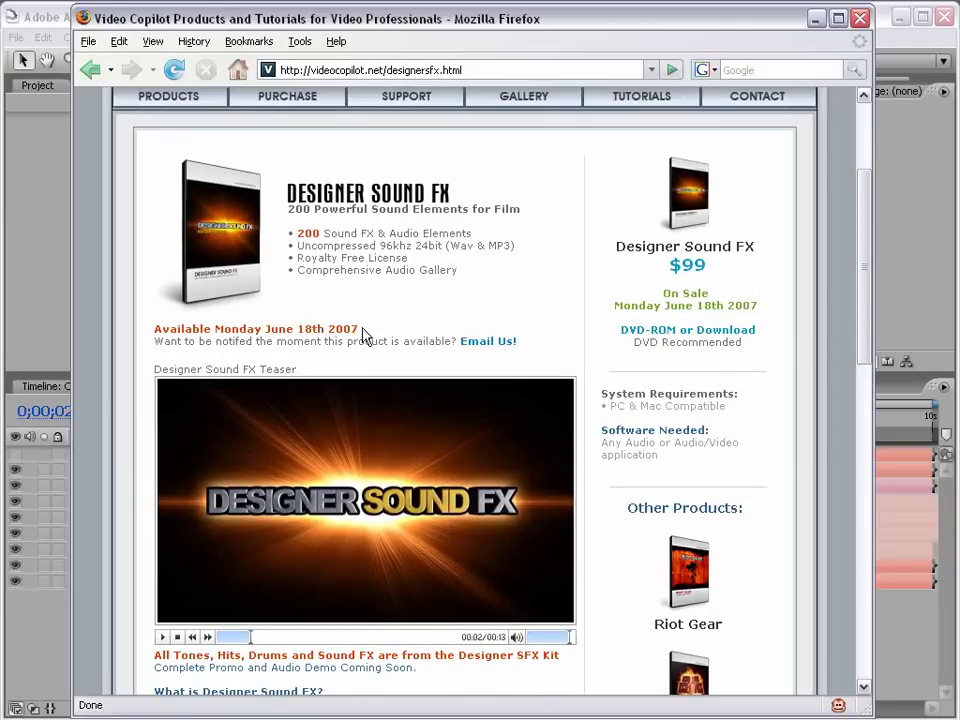
pyautogui.click(58, 88)
pyautogui.click(133, 280)
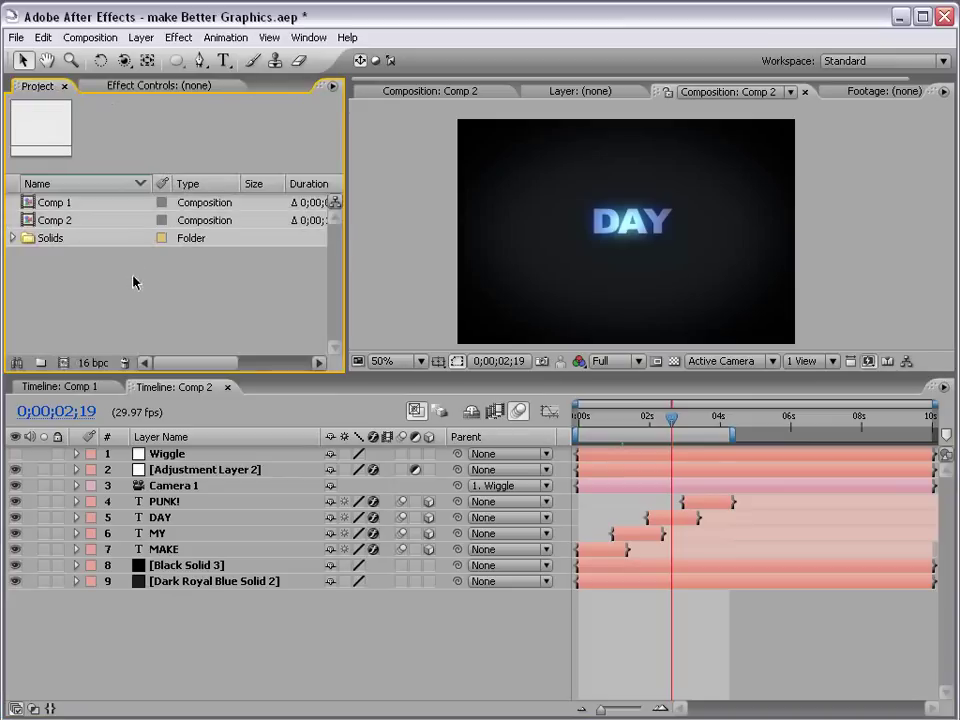